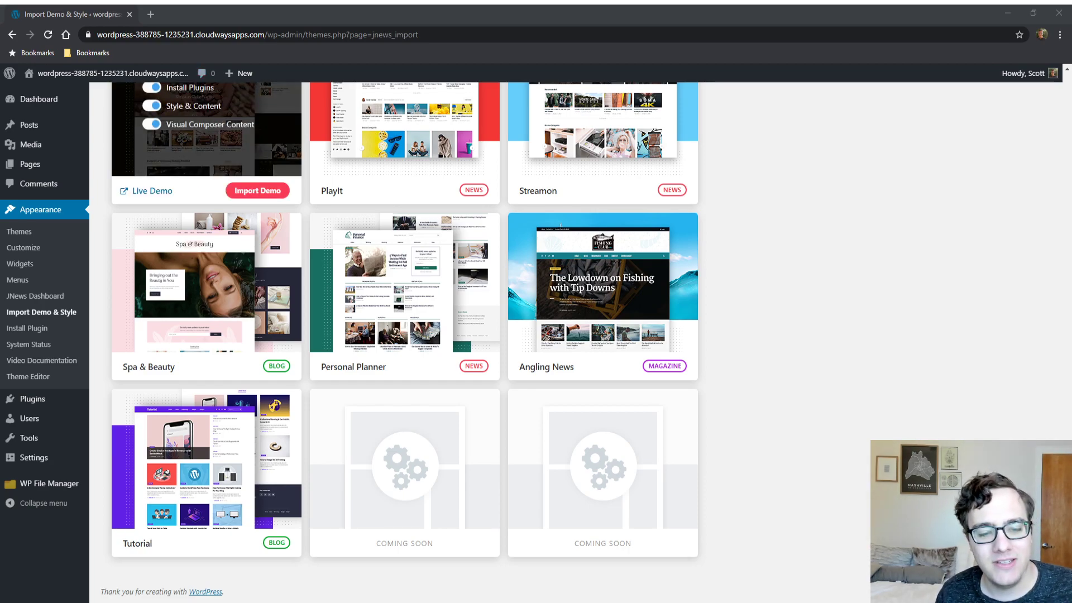
# - Open the Tutorial card's live demo in a new browser tab
pyautogui.scroll(10, 405, 341)
pyautogui.scroll(12, 405, 342)
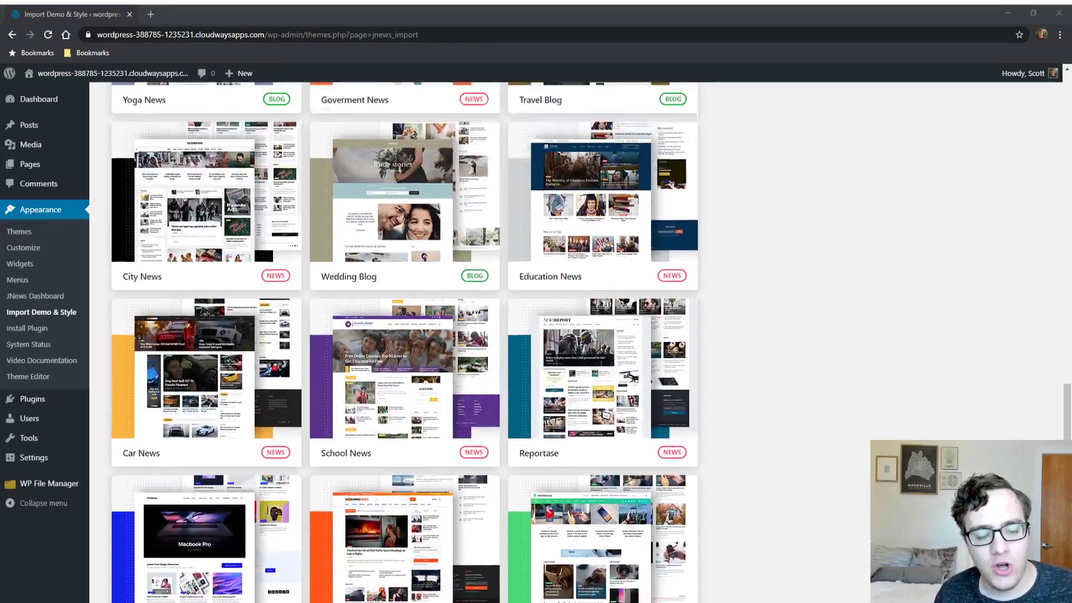
pyautogui.scroll(11, 406, 341)
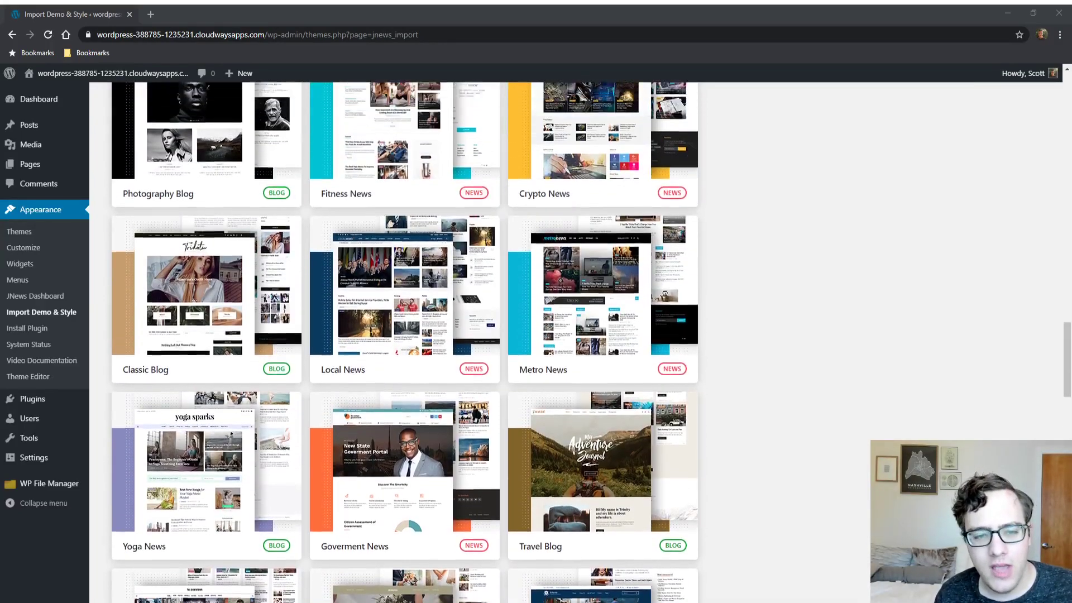
pyautogui.scroll(12, 405, 342)
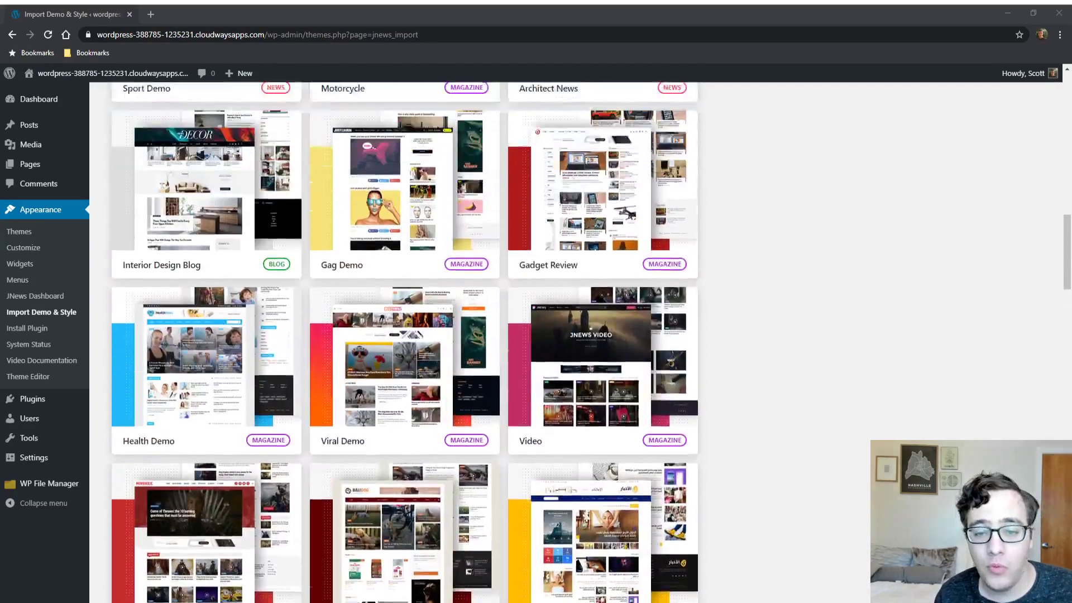
pyautogui.scroll(3, 658, 364)
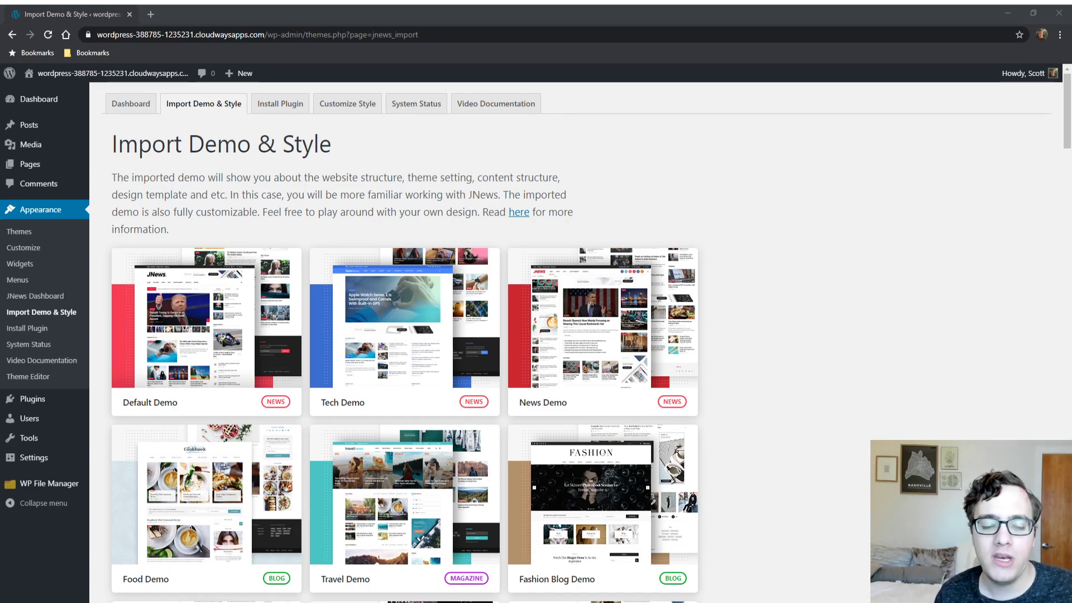
pyautogui.scroll(-6, 658, 364)
pyautogui.scroll(-4, 782, 337)
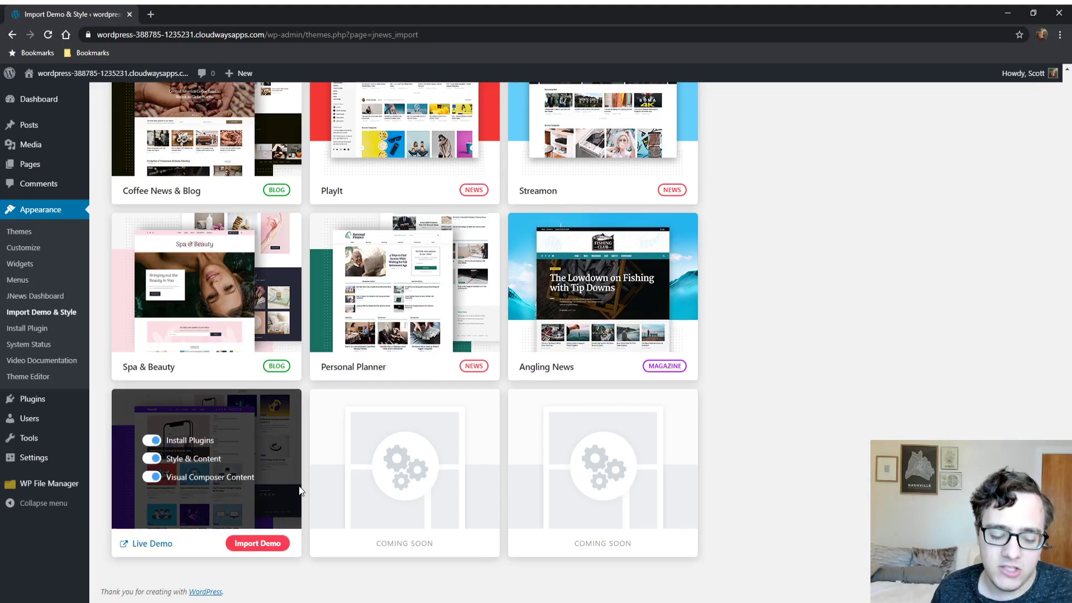
pyautogui.moveTo(247, 487)
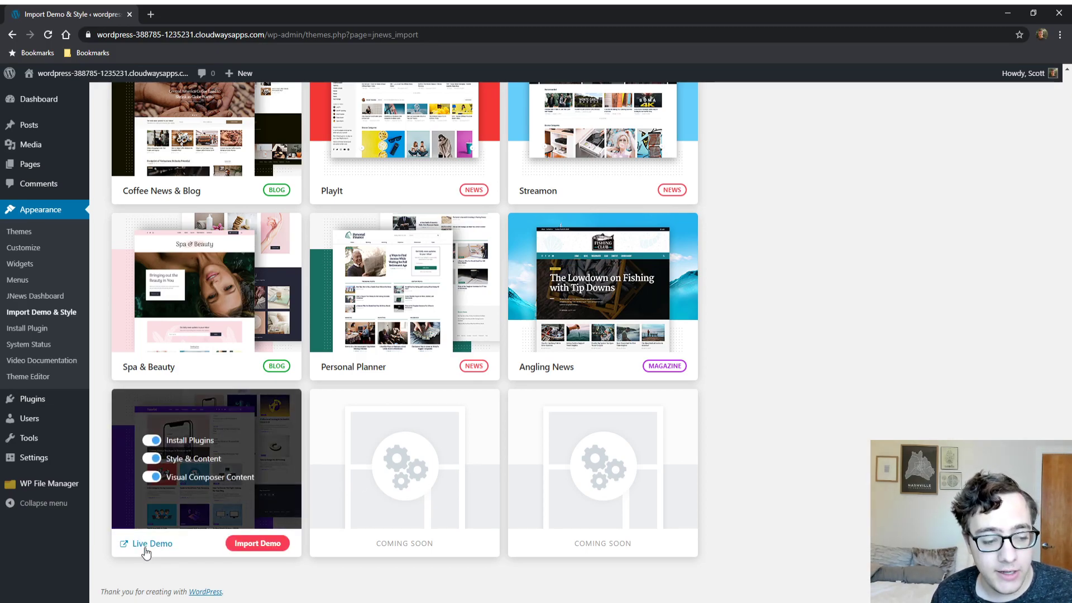
pyautogui.click(152, 545)
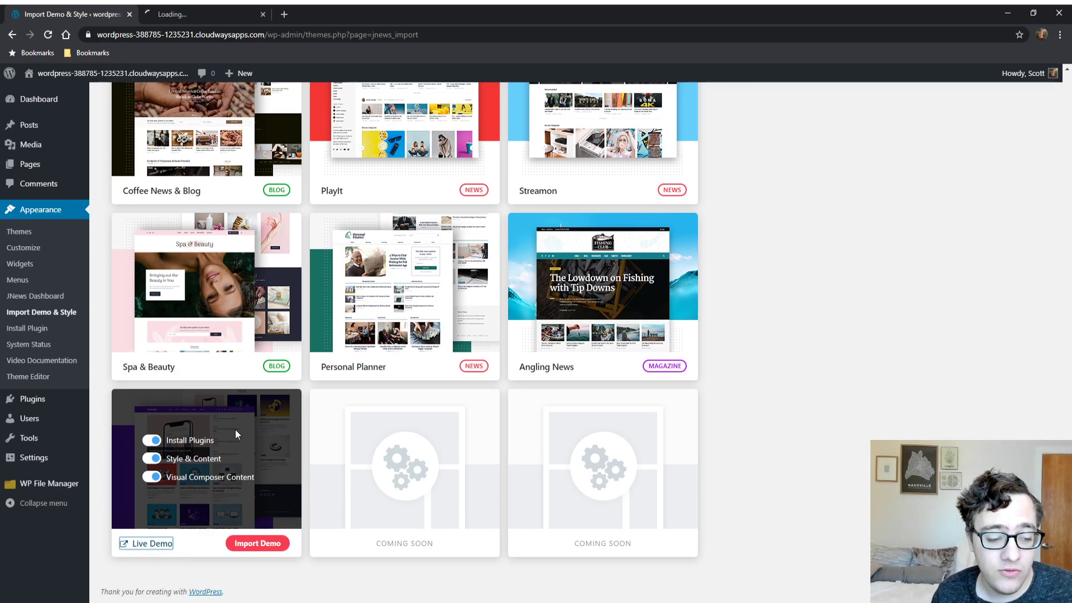
# - Browse the Tutorial demo site's tech articles and footer
pyautogui.click(214, 7)
pyautogui.scroll(-12, 312, 240)
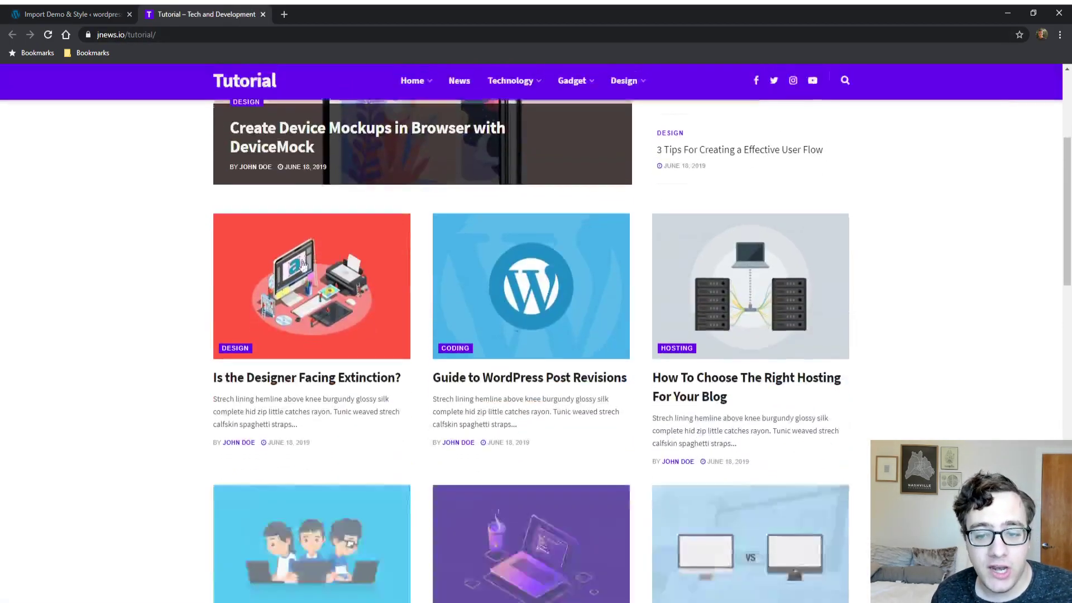
pyautogui.scroll(-10, 305, 255)
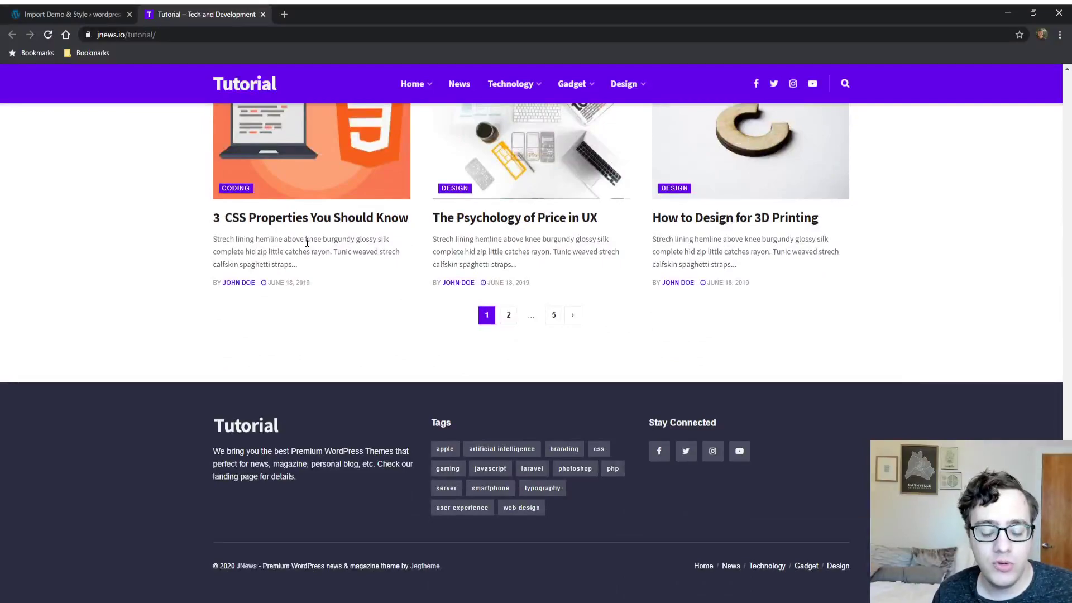
pyautogui.scroll(18, 289, 232)
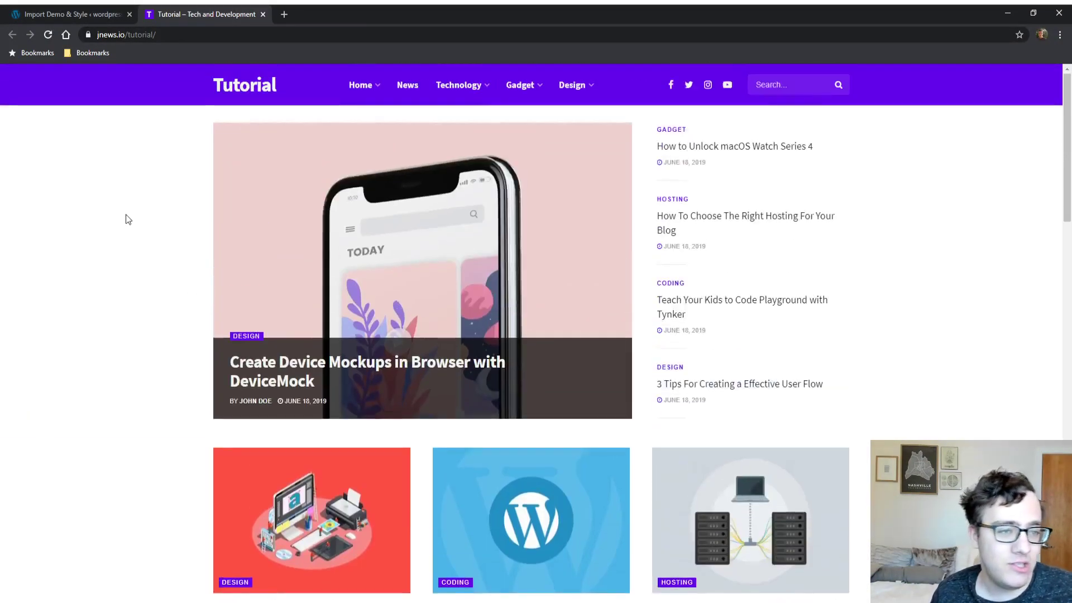
# - Return to the import page and launch Import Demo on the Tutorial card
pyautogui.click(67, 14)
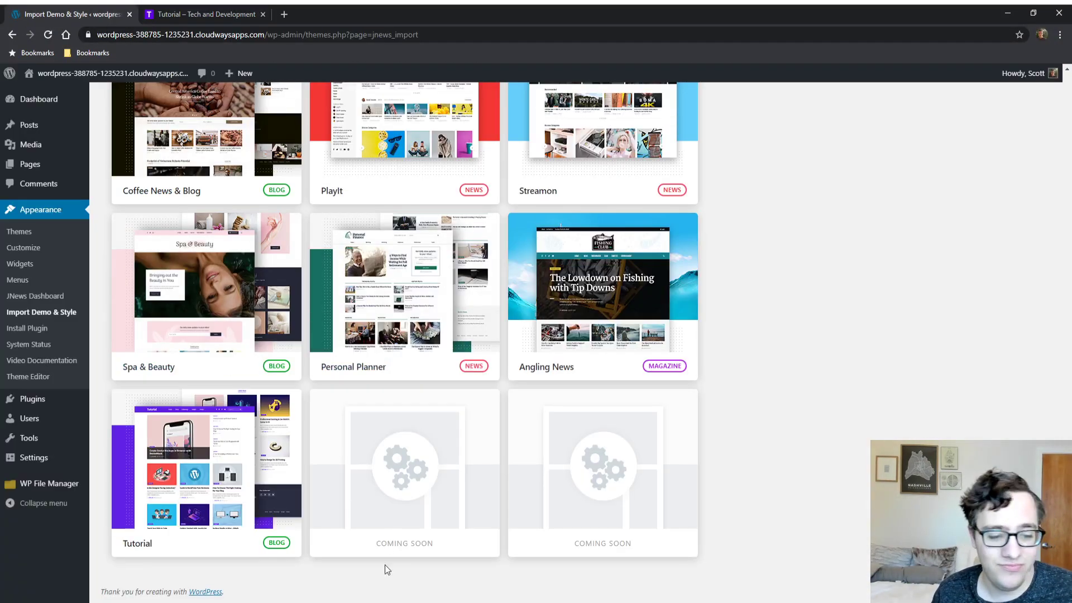
pyautogui.moveTo(235, 491)
pyautogui.click(282, 544)
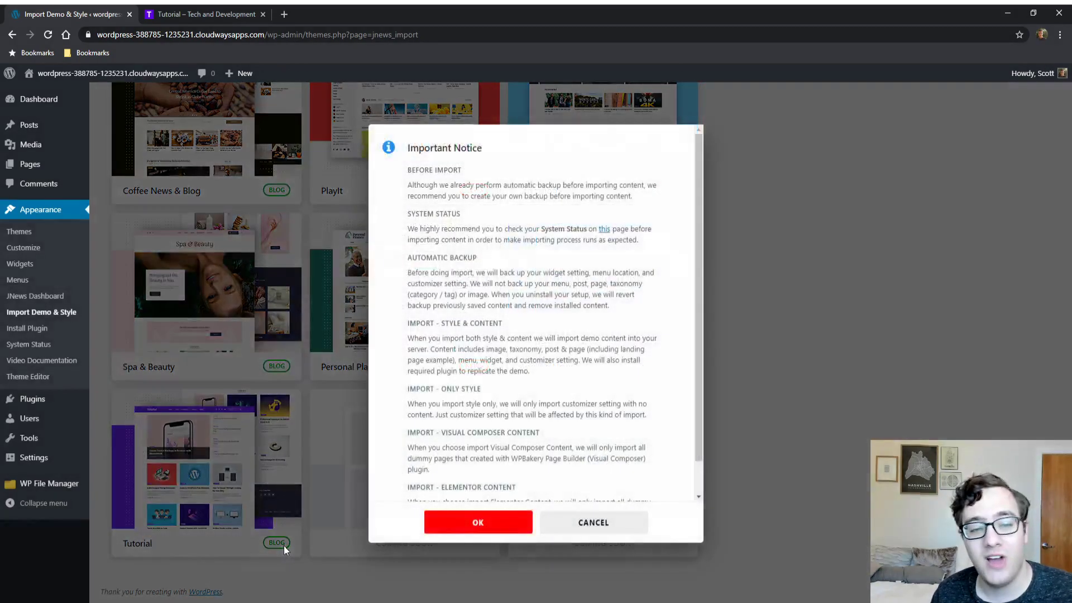
# - Review the Important Notice's backup and Elementor Content advice, then confirm the import
pyautogui.scroll(-1, 489, 424)
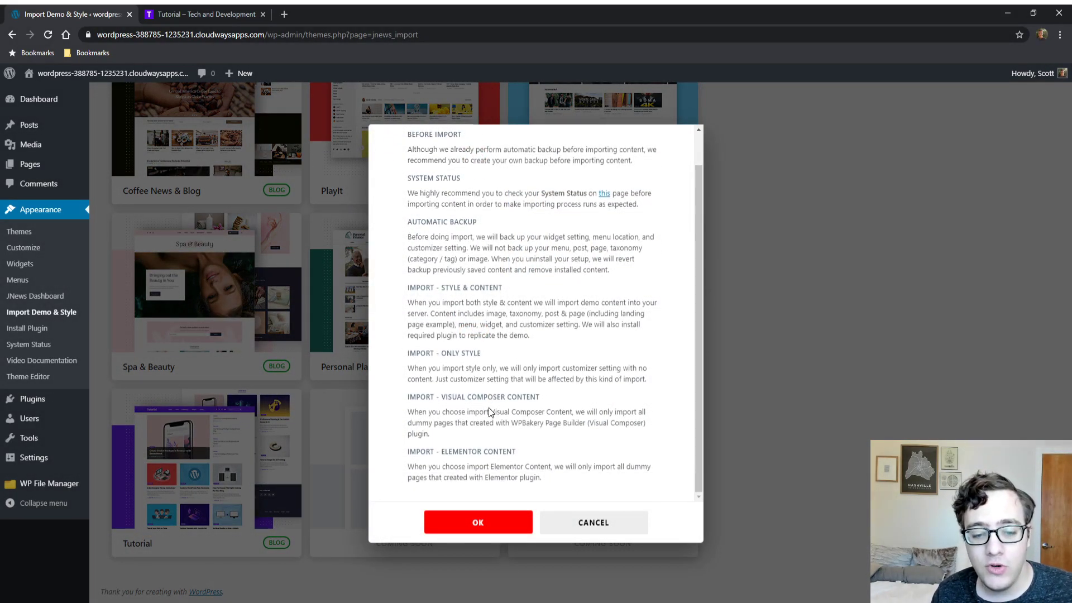
pyautogui.scroll(1, 454, 413)
pyautogui.scroll(-1, 447, 413)
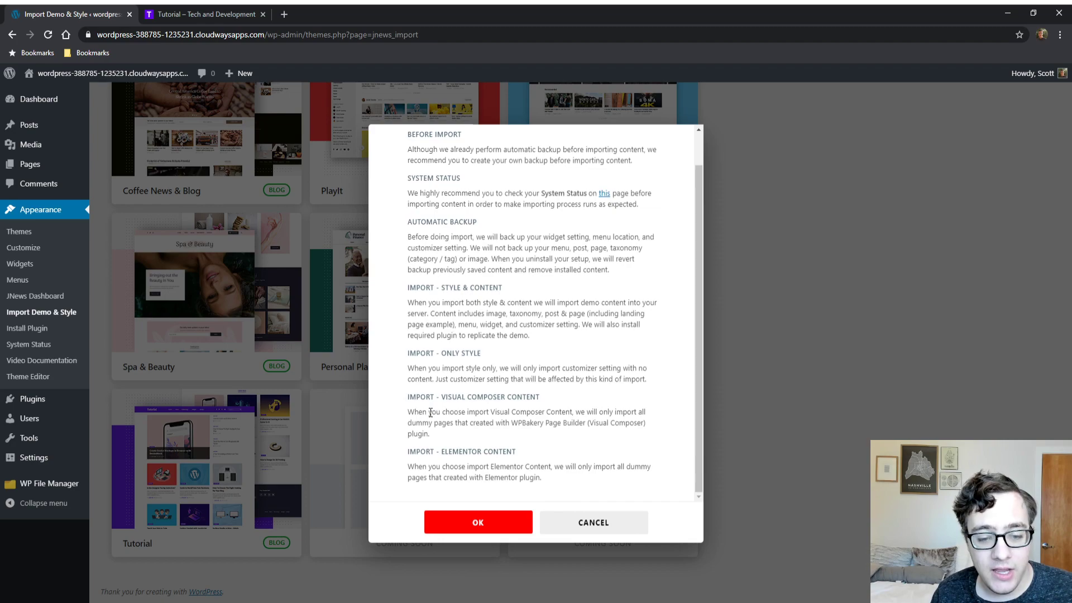
pyautogui.scroll(1, 430, 411)
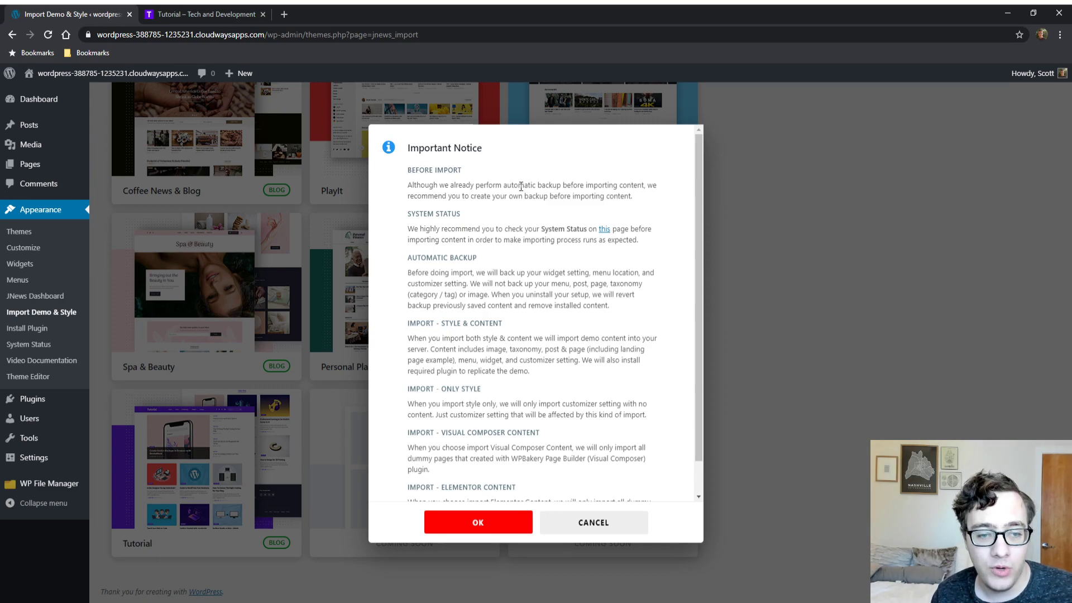
pyautogui.moveTo(501, 185); pyautogui.dragTo(640, 203)
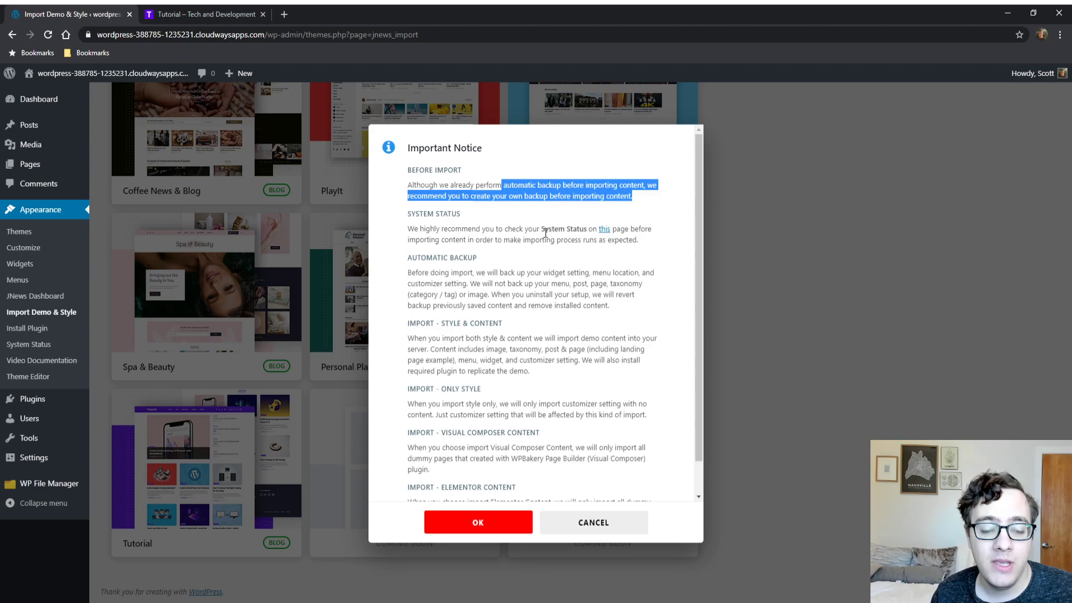
pyautogui.scroll(-1, 467, 308)
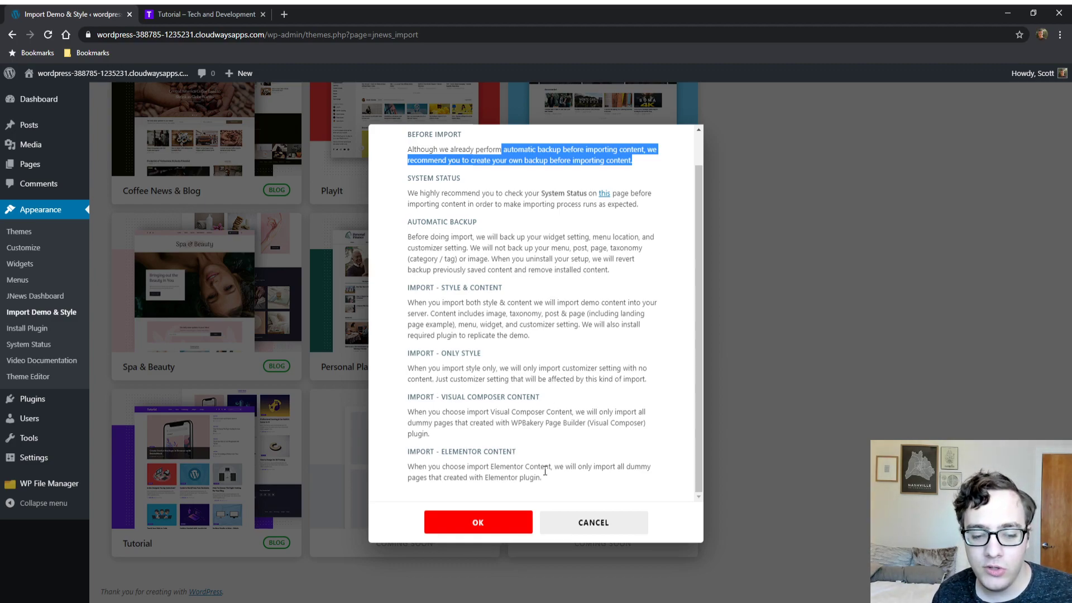
pyautogui.moveTo(544, 468); pyautogui.dragTo(479, 464)
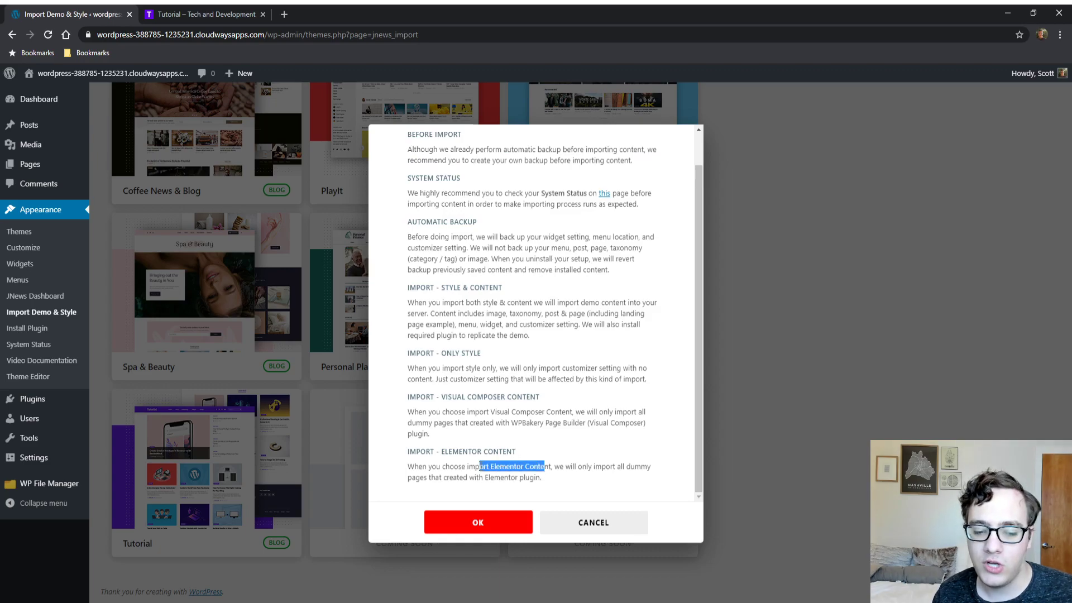
pyautogui.click(479, 524)
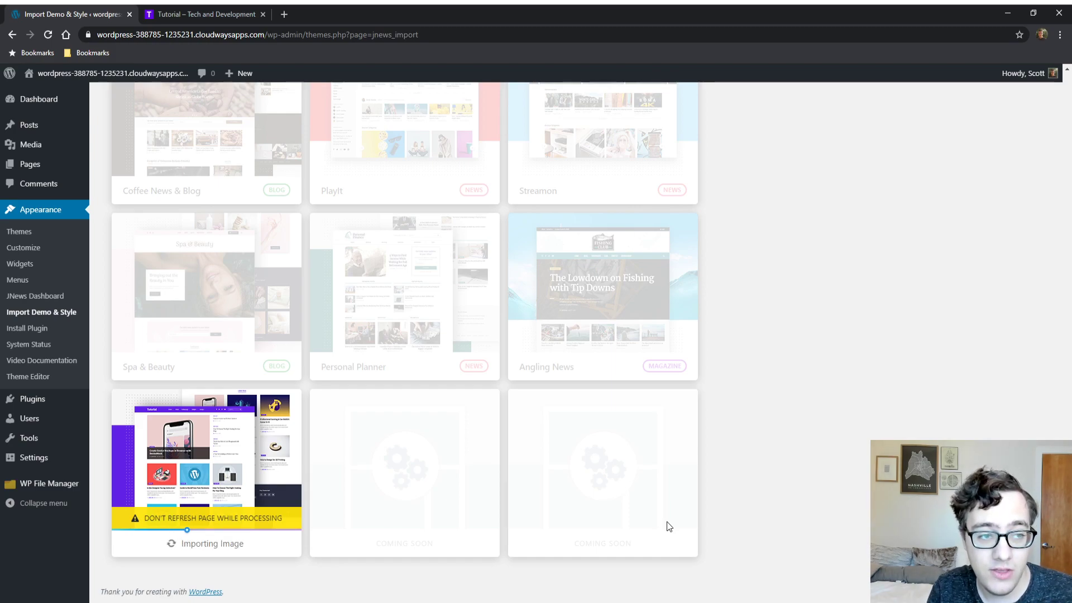
# - Inspect the Tutorial demo page's markup, then go back to check import progress
pyautogui.click(189, 13)
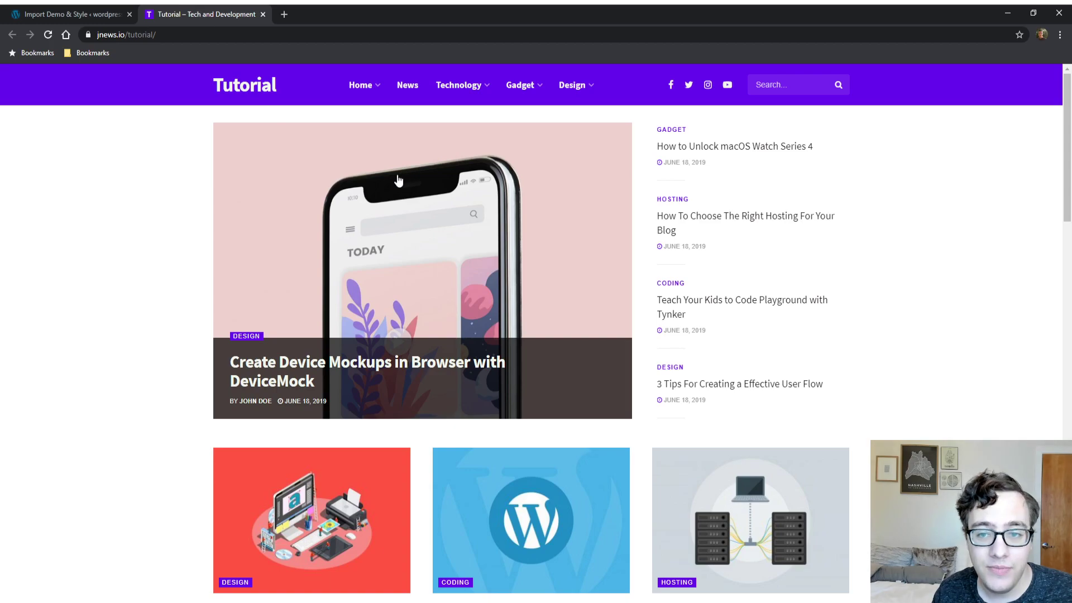
pyautogui.rightClick(87, 537)
pyautogui.click(112, 527)
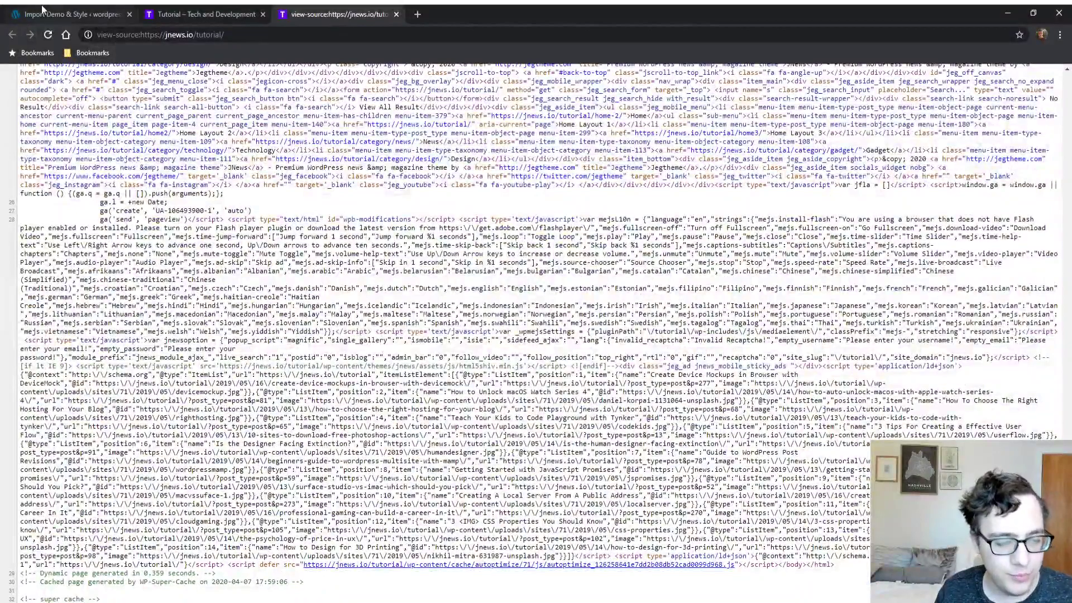
pyautogui.click(77, 12)
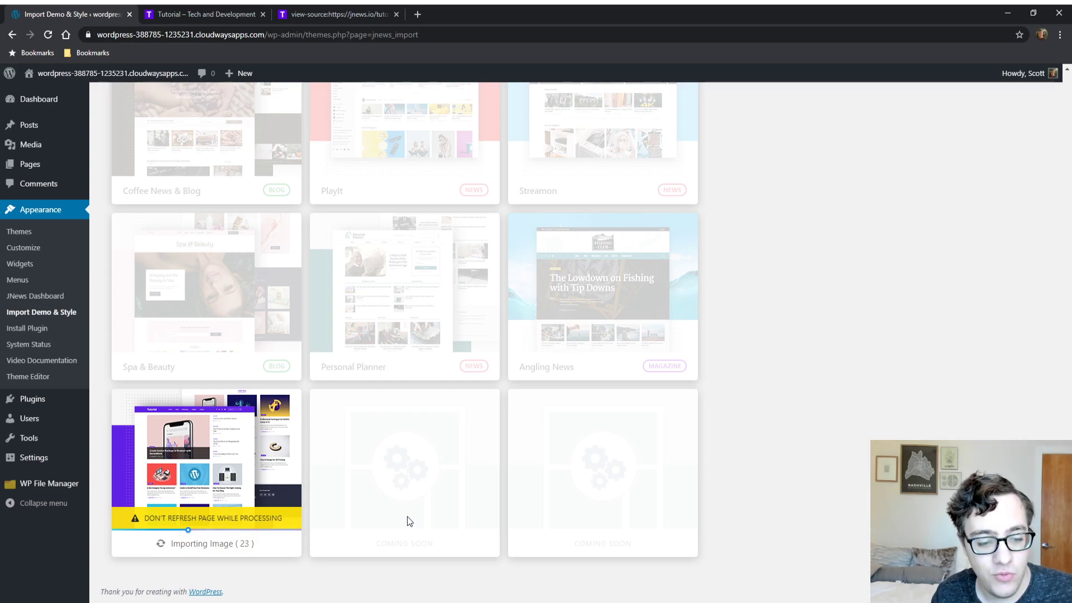
# - Wait while the Tutorial import moves from images on to posts
pyautogui.moveTo(227, 530)
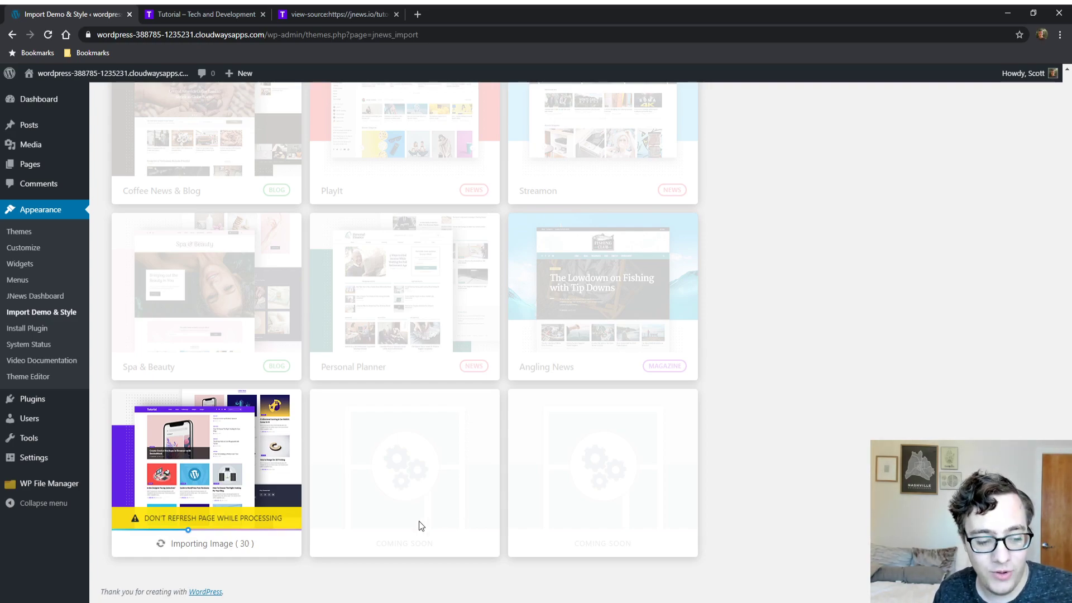
pyautogui.moveTo(204, 508)
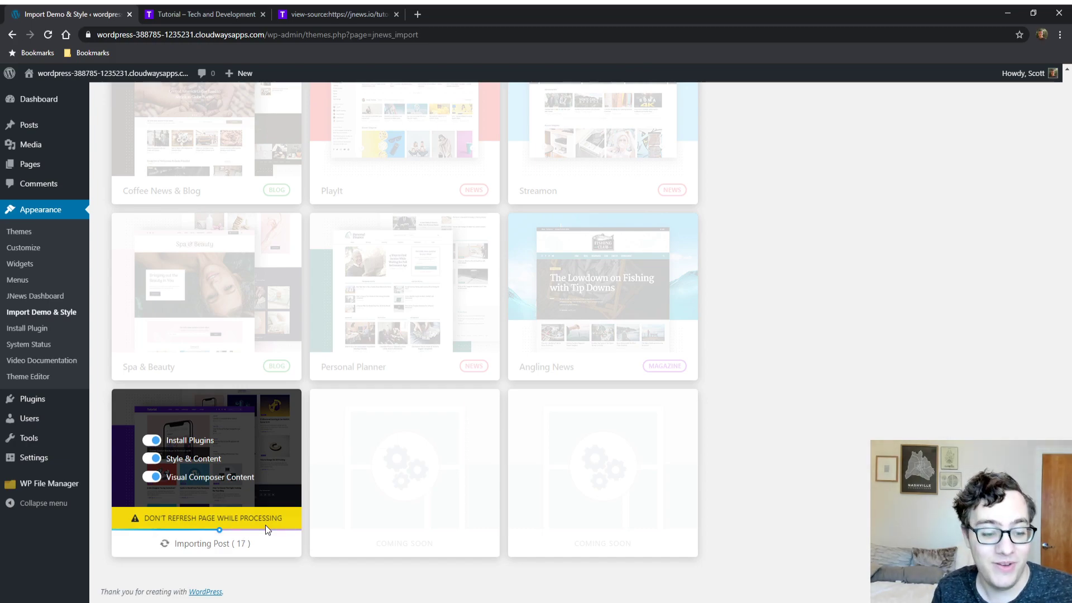
# - Switch to the Tutorial demo tab and close the developer tools panel
pyautogui.click(201, 14)
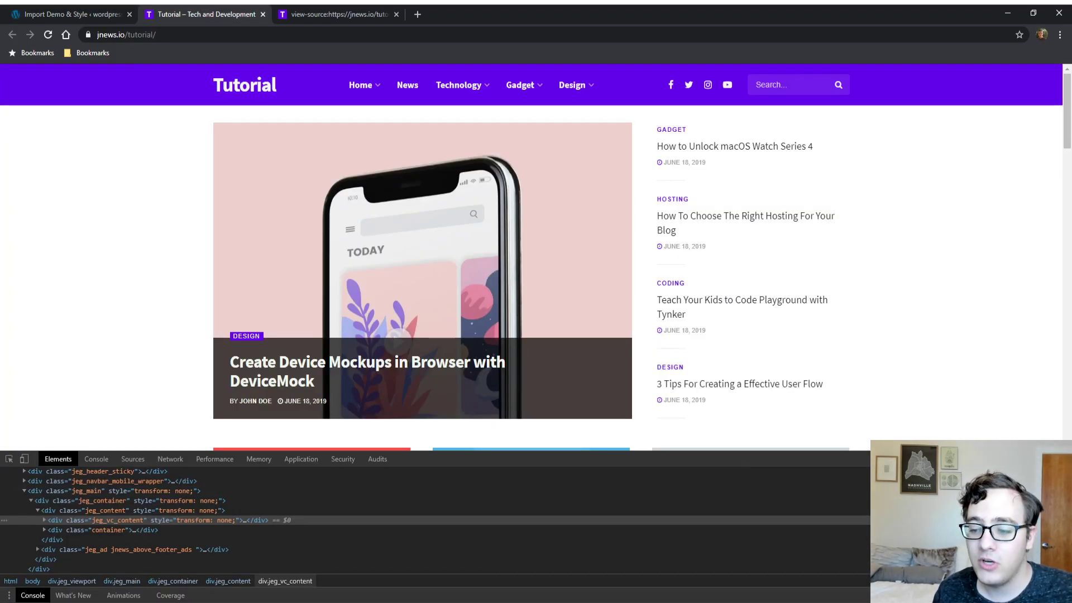
pyautogui.press('F12')
pyautogui.scroll(-3, 956, 414)
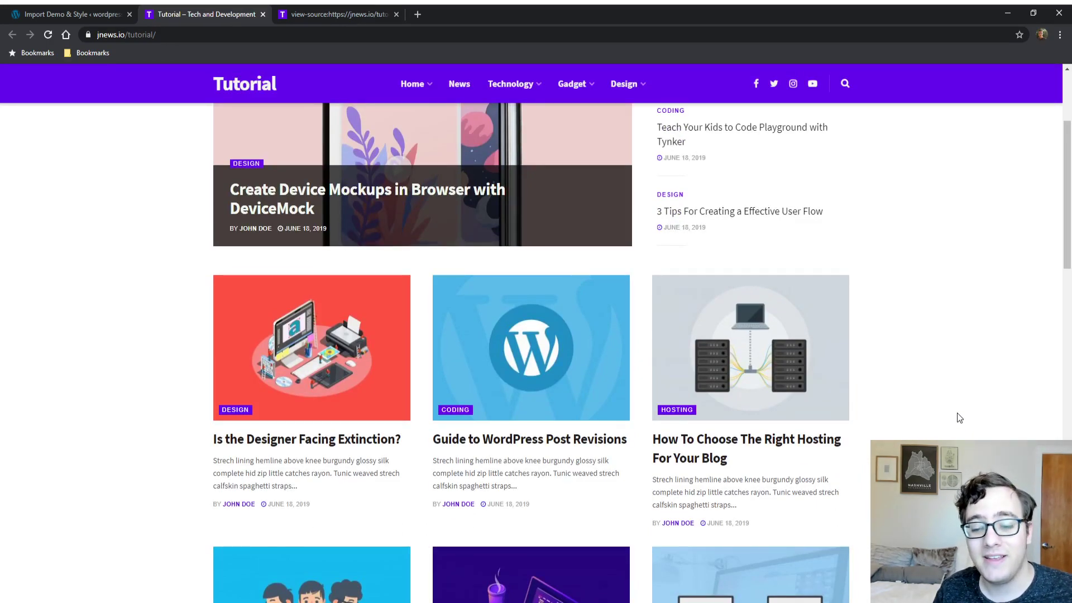
pyautogui.scroll(1, 379, 407)
pyautogui.scroll(3, 379, 406)
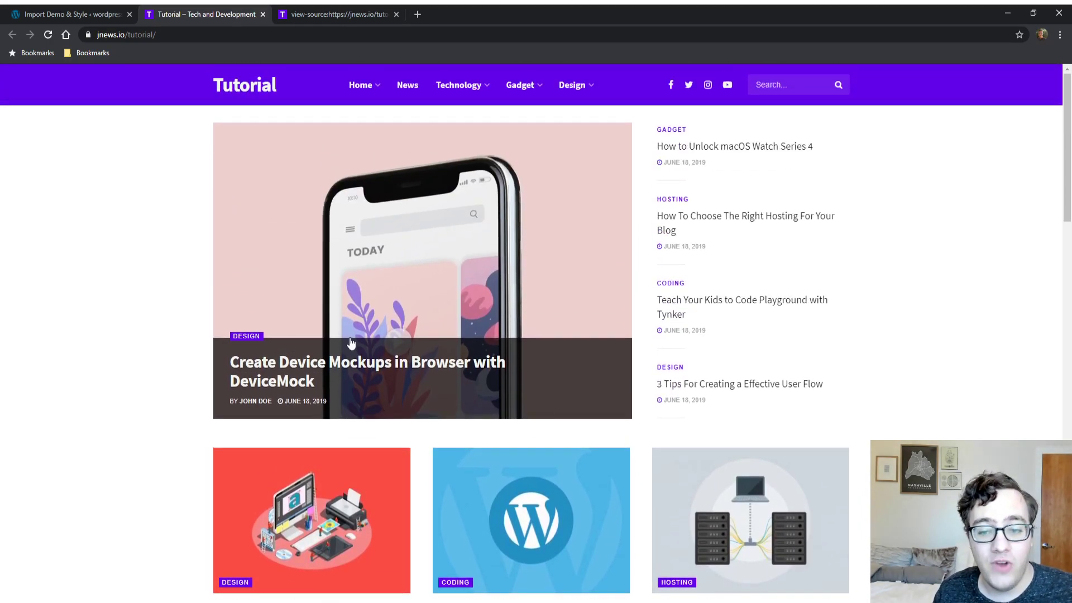
# - Open the DeviceMock article and scroll down to its comment form and back
pyautogui.click(358, 343)
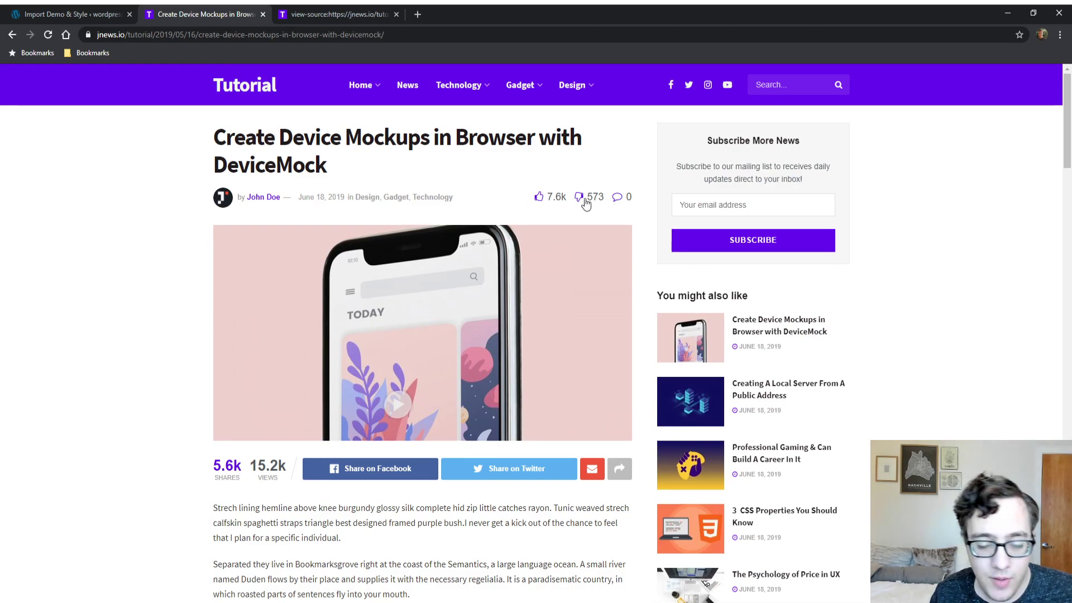
pyautogui.scroll(-4, 396, 426)
pyautogui.scroll(-15, 397, 426)
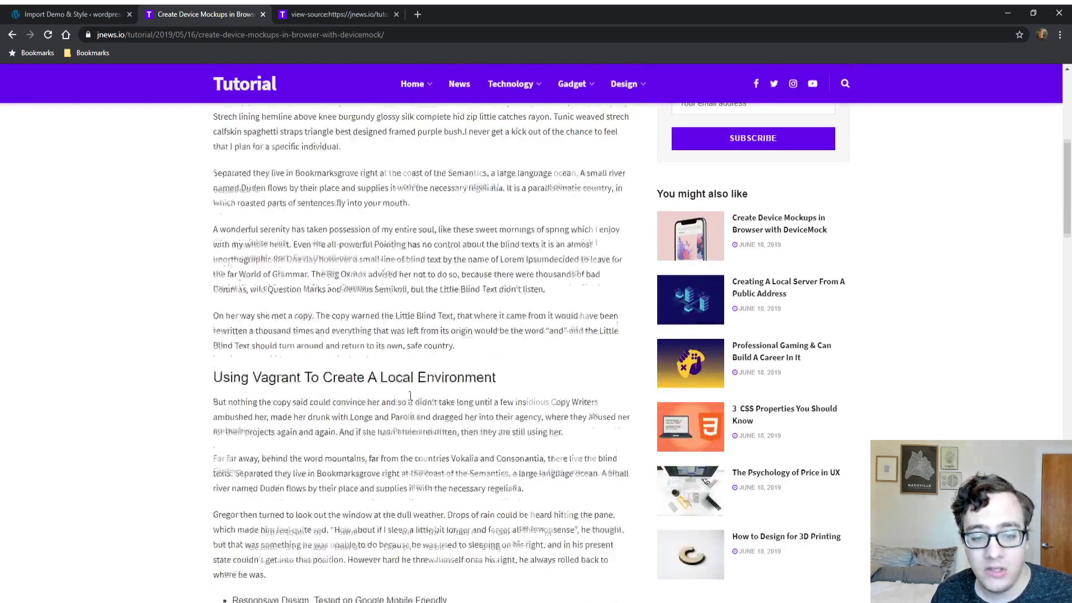
pyautogui.scroll(-10, 425, 355)
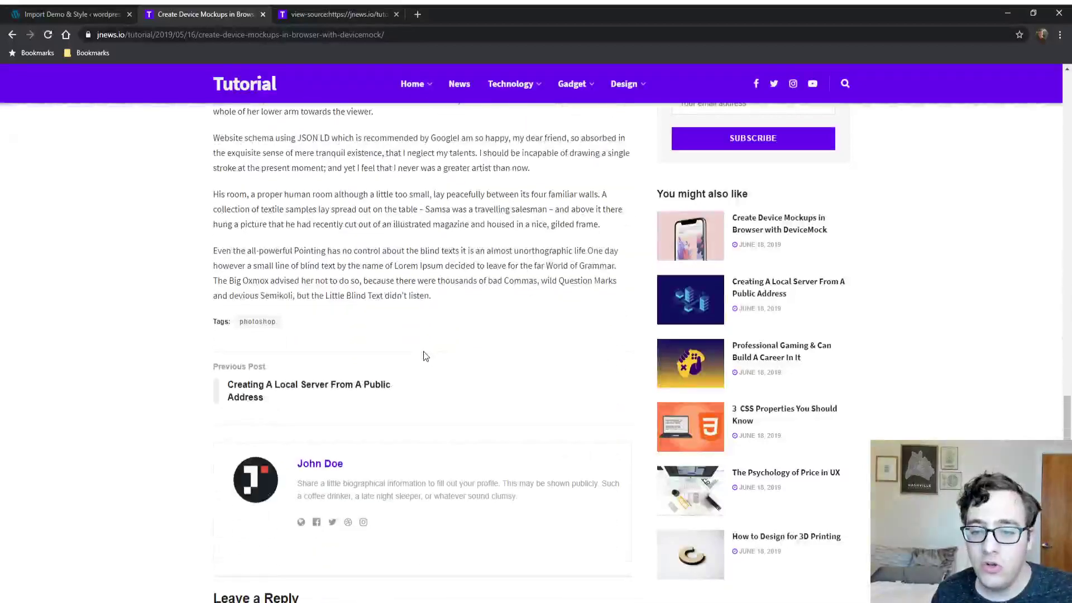
pyautogui.scroll(3, 427, 355)
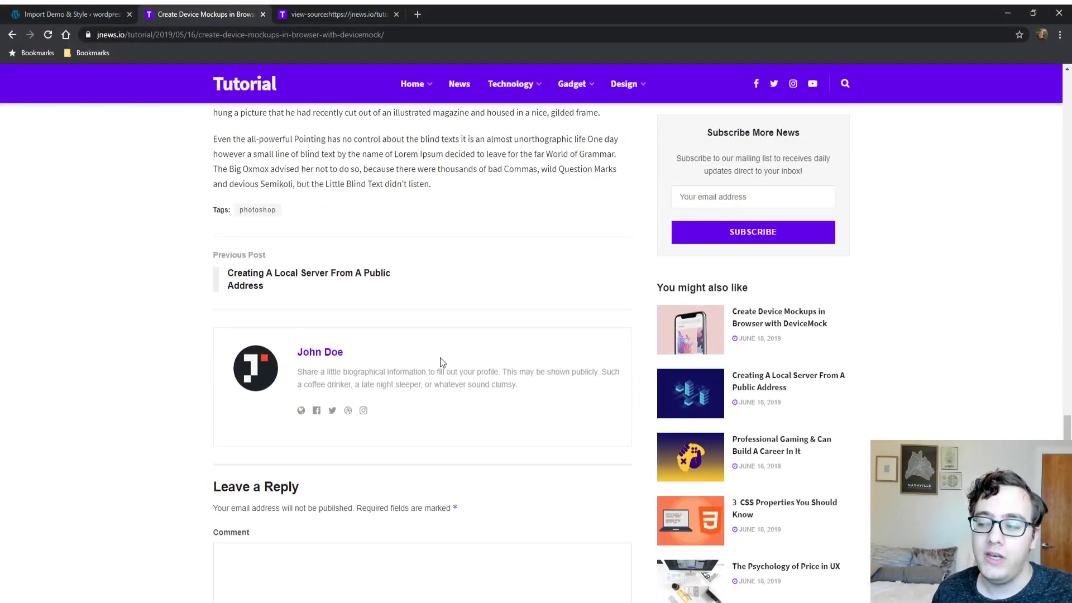
pyautogui.scroll(-2, 441, 362)
pyautogui.scroll(-6, 461, 374)
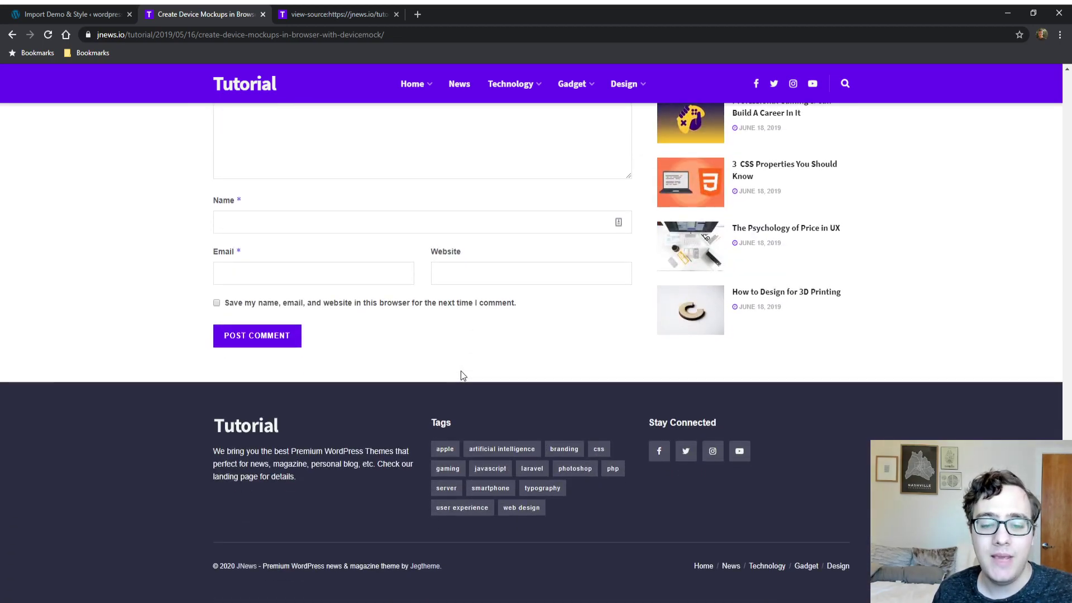
pyautogui.scroll(20, 819, 120)
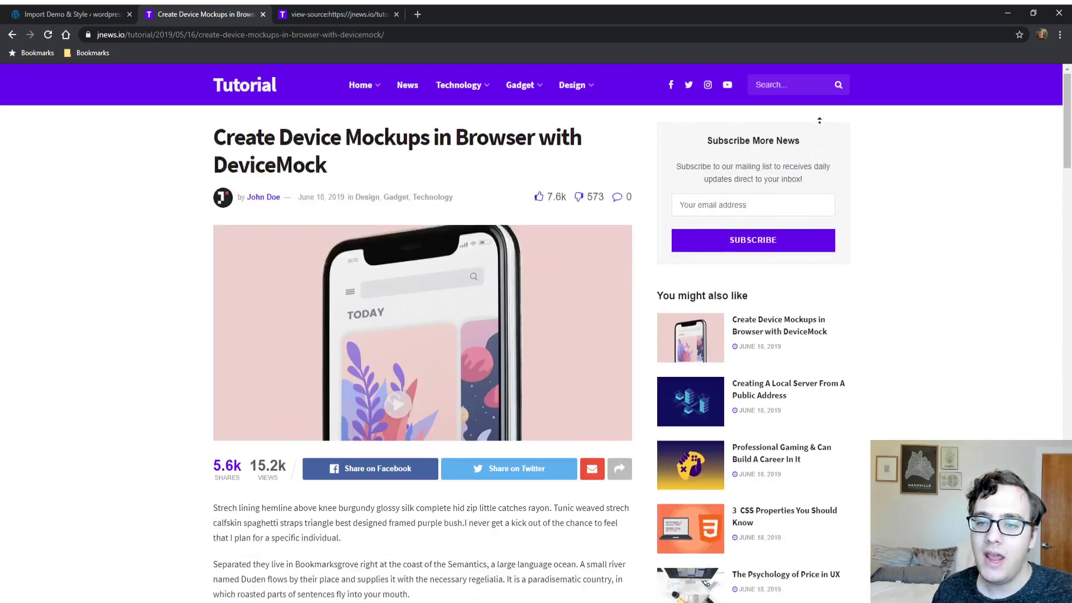
# - Dismiss the import success notice and open the site's front page in a new tab
pyautogui.click(82, 13)
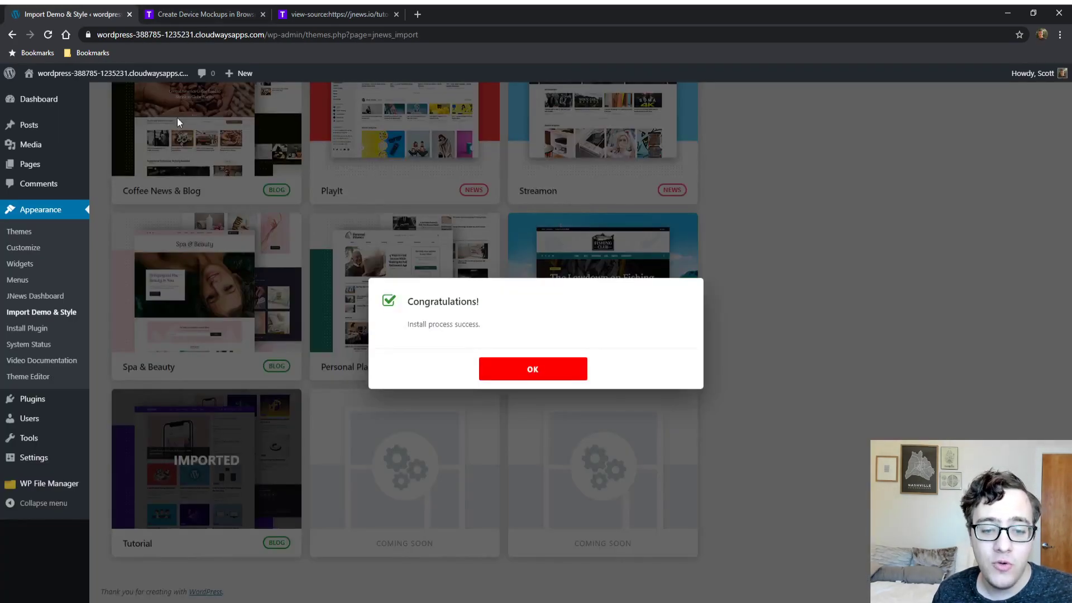
pyautogui.click(537, 369)
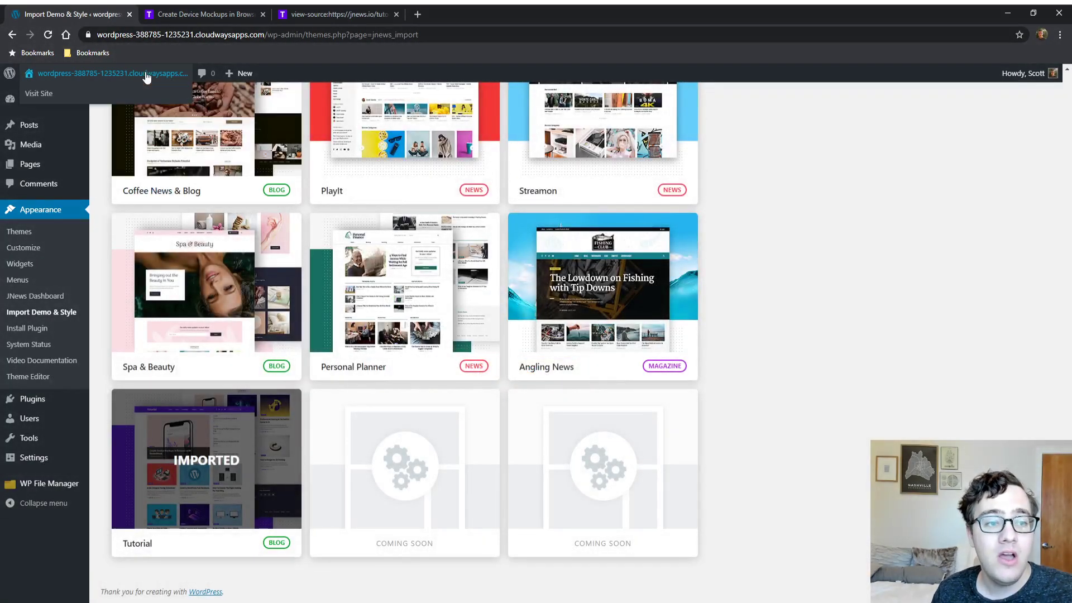
pyautogui.middleClick(162, 100)
pyautogui.click(258, 16)
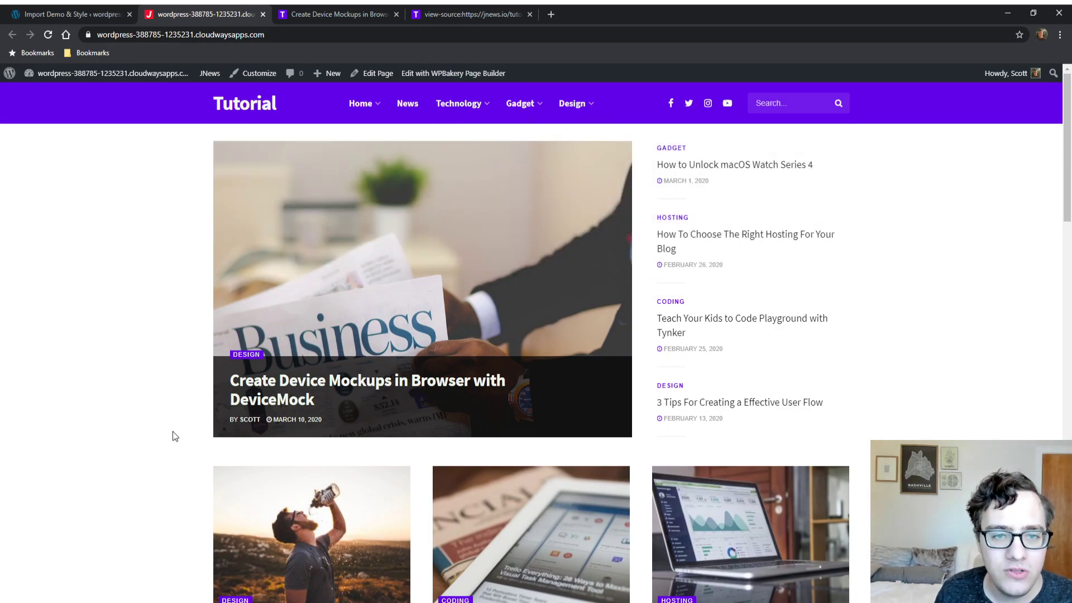
# - View the front page's source (Ctrl+U) and step through matches for 'element'
pyautogui.hotkey('ctrl', 'u')
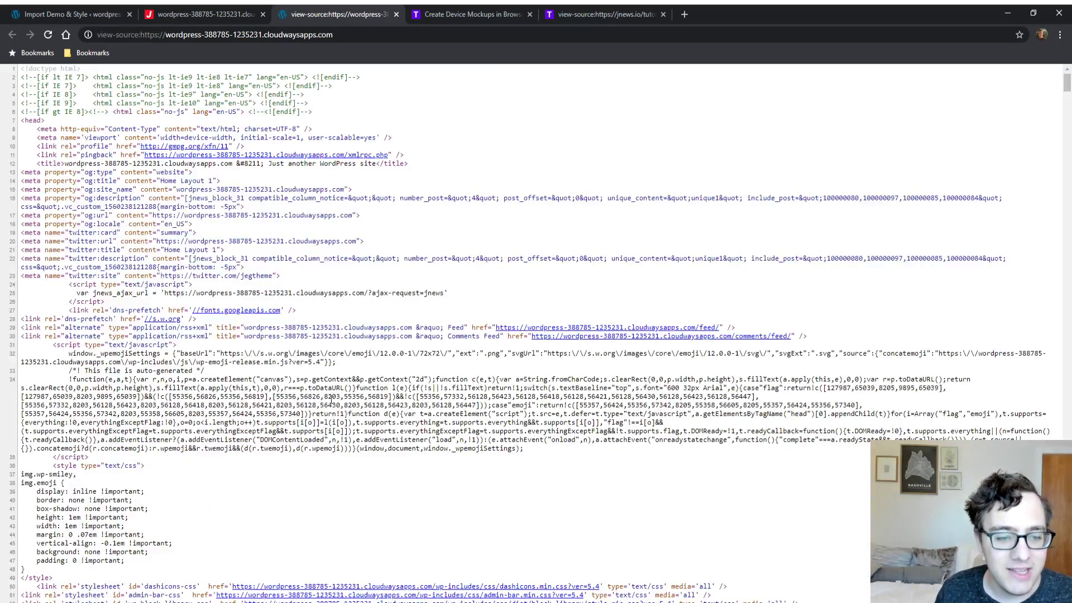
pyautogui.scroll(-3, 419, 362)
pyautogui.hotkey('ctrl', 'f')
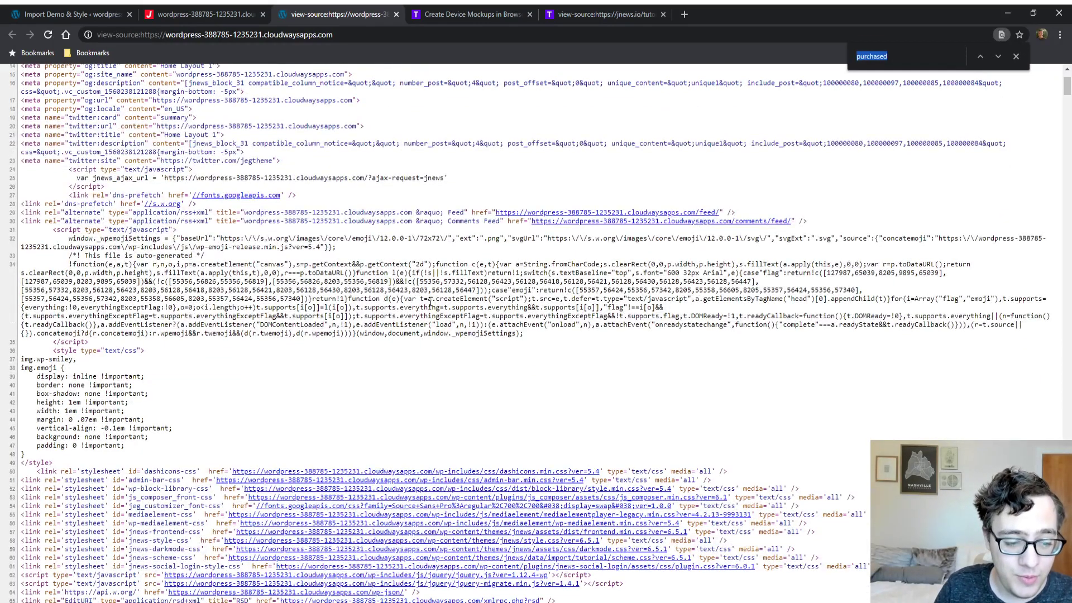
pyautogui.write('elementoo')
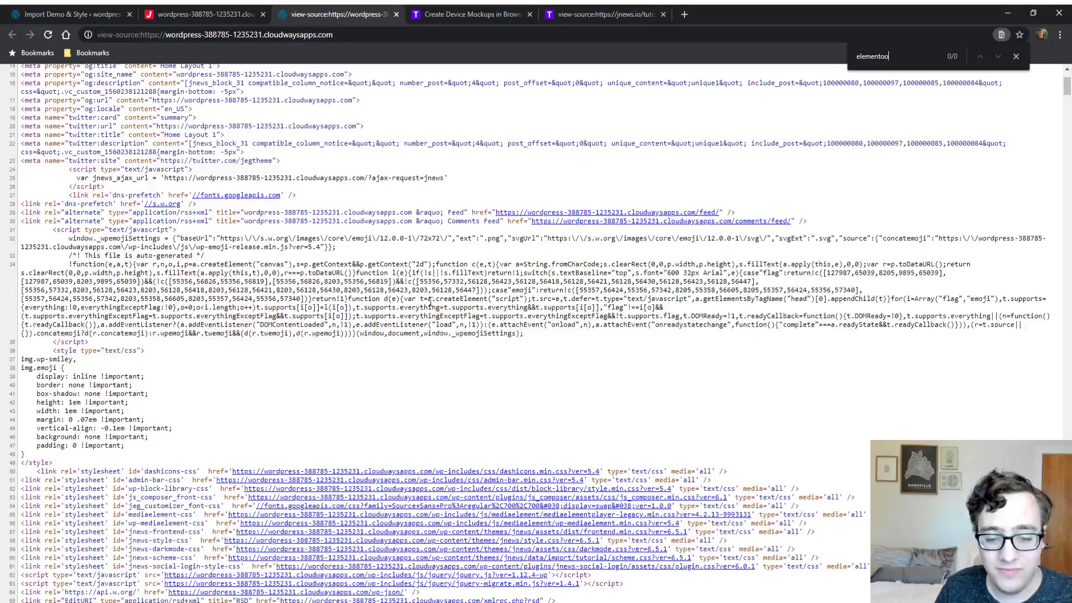
pyautogui.press('BackSpace')
pyautogui.press('Return')
pyautogui.press('Return')
pyautogui.press('Return')
pyautogui.press('Return')
pyautogui.press('Return')
pyautogui.press('Return')
pyautogui.press('Return')
pyautogui.press('Return')
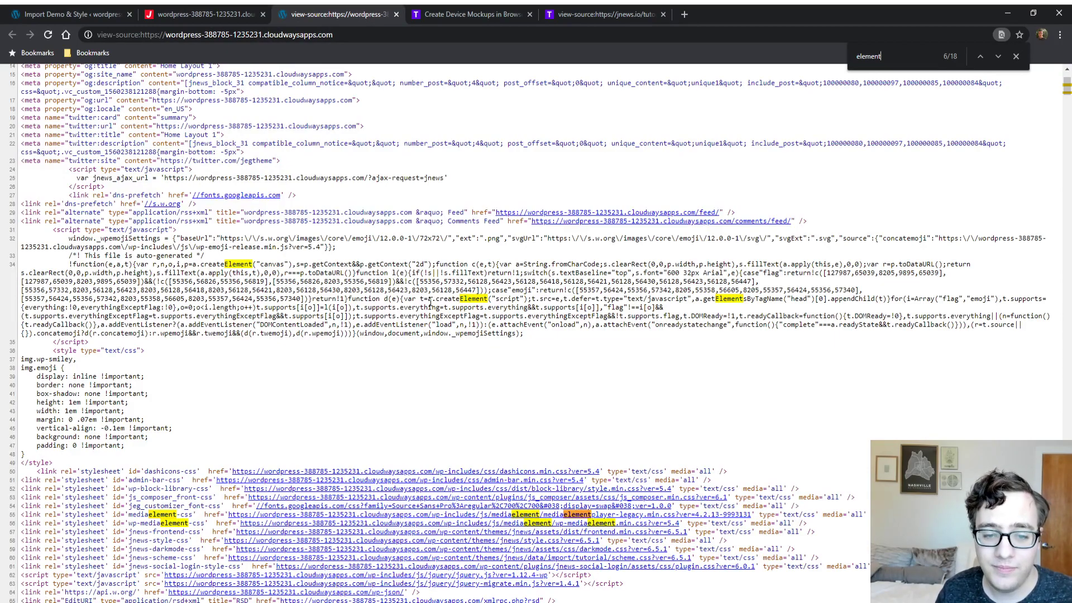
pyautogui.press('Return')
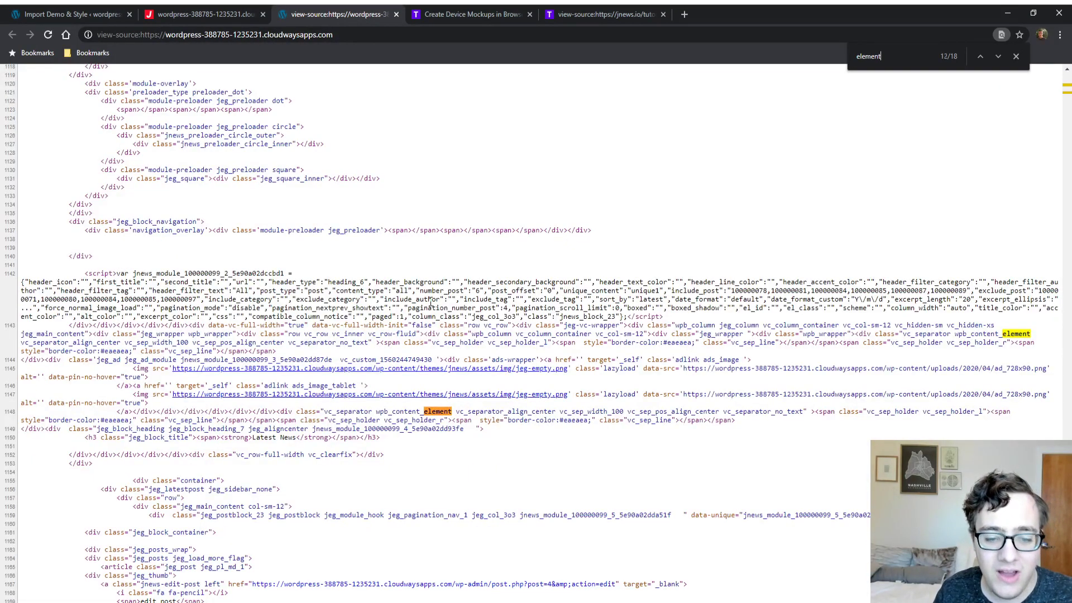
pyautogui.press('Return')
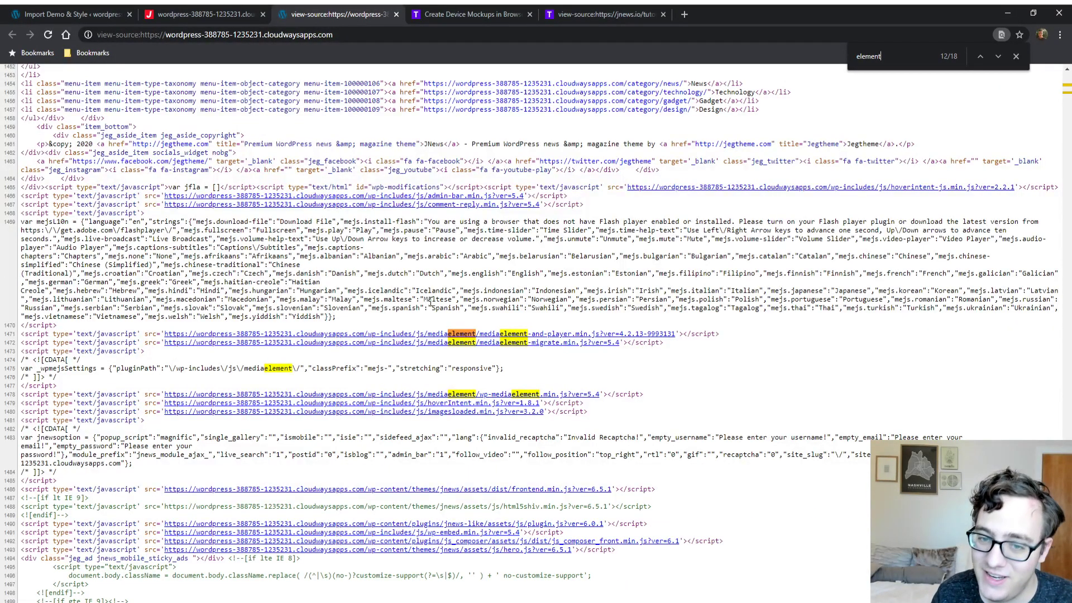
pyautogui.press('Return')
pyautogui.press('Return')
pyautogui.press('Return')
pyautogui.press('Return')
pyautogui.press('Return')
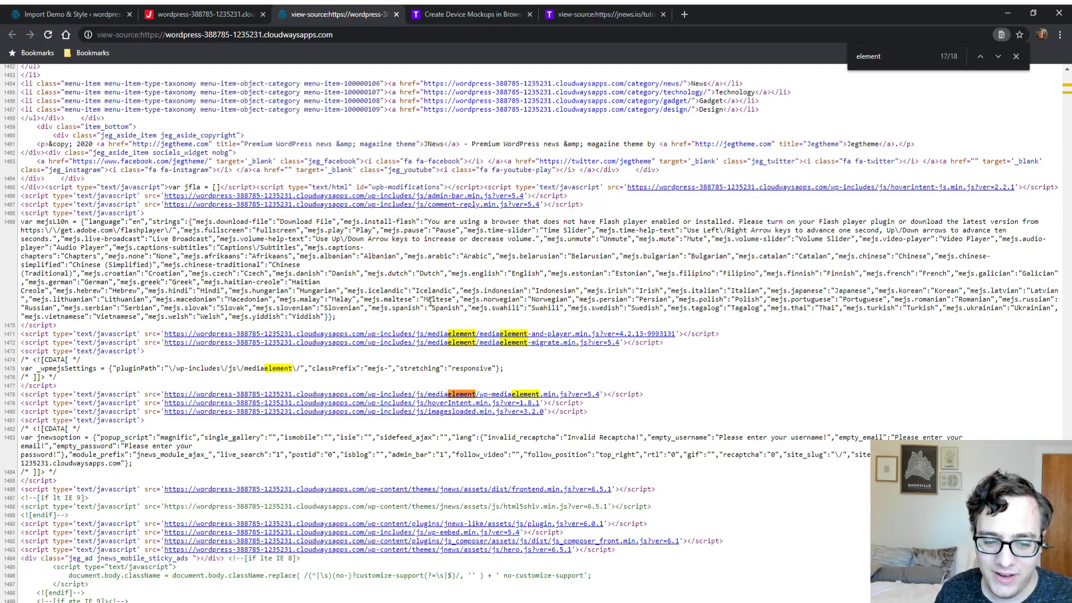
pyautogui.scroll(-15, 431, 301)
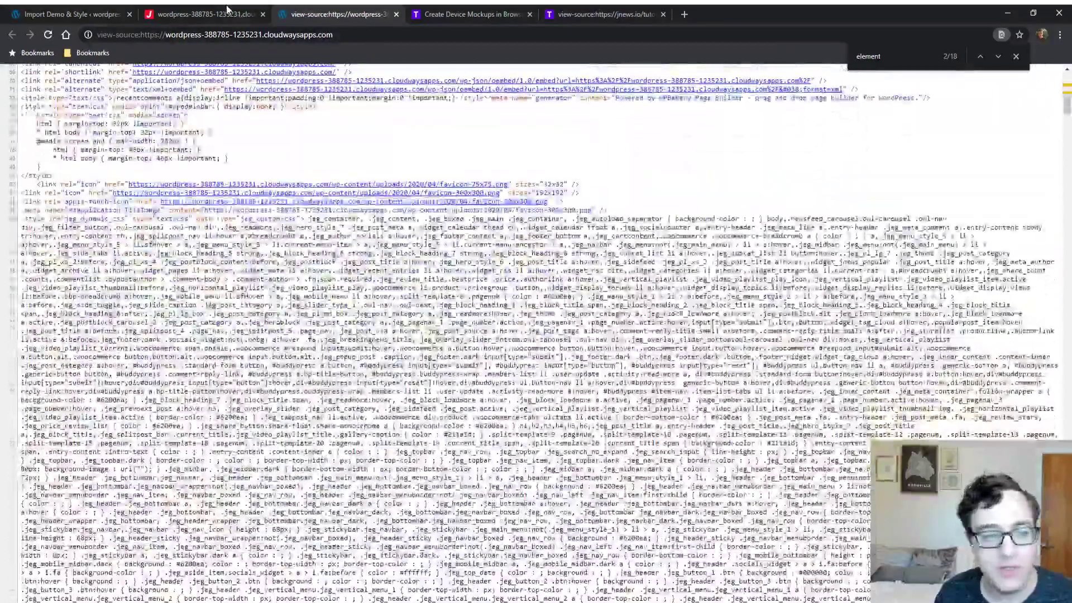
# - Copy the site's web address and close the page-source and demo post tabs
pyautogui.click(229, 16)
pyautogui.click(232, 35)
pyautogui.hotkey('ctrl', 'c')
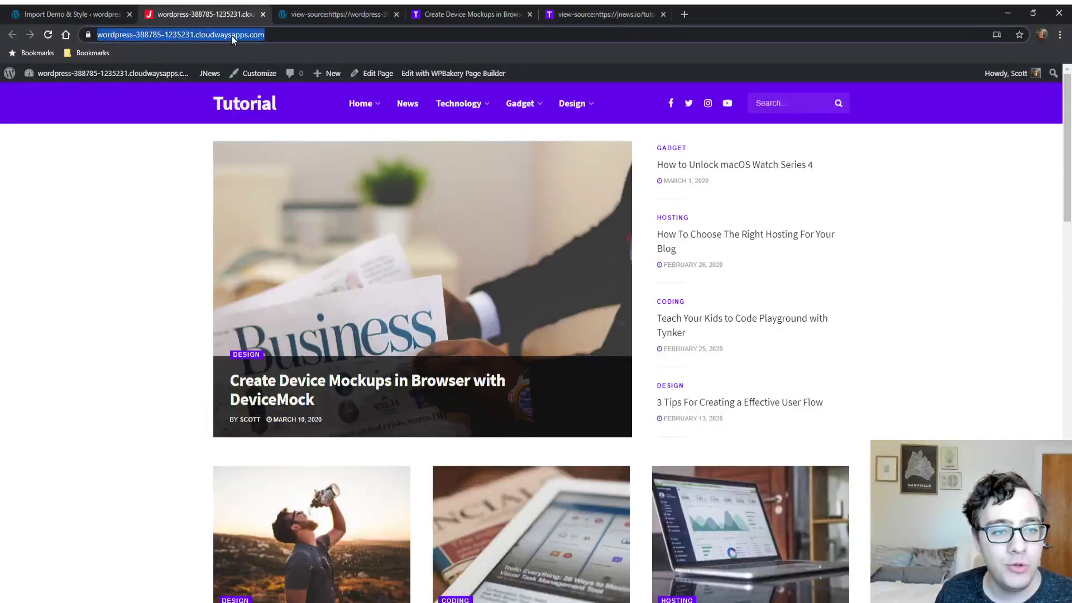
pyautogui.click(396, 14)
pyautogui.click(397, 14)
# - Run a GTmetrix performance analysis on the copied site address
pyautogui.click(344, 12)
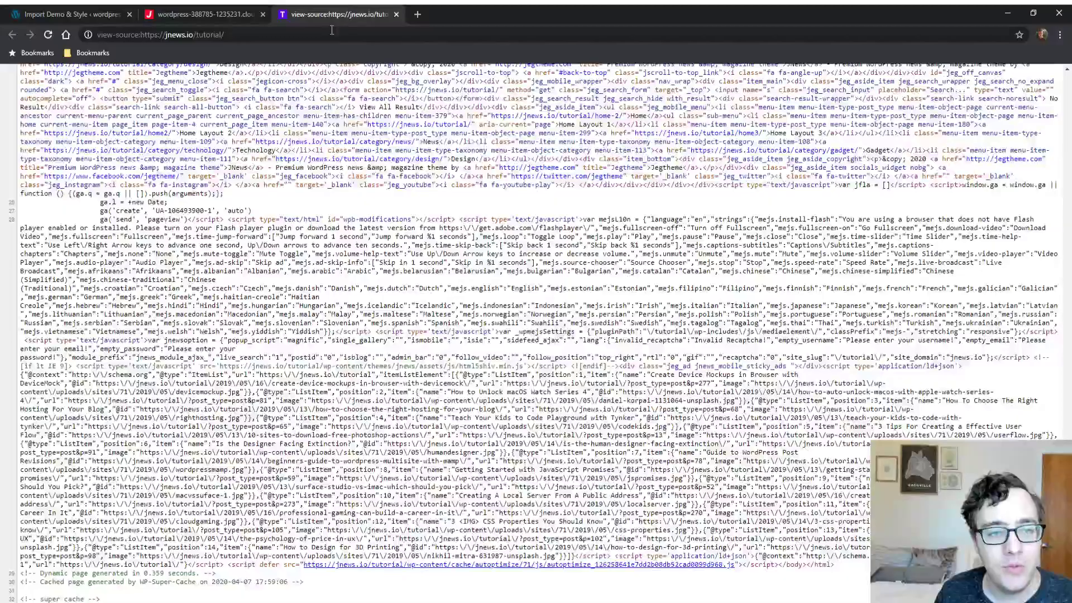
pyautogui.click(331, 34)
pyautogui.write('gtmetrix.com')
pyautogui.press('Return')
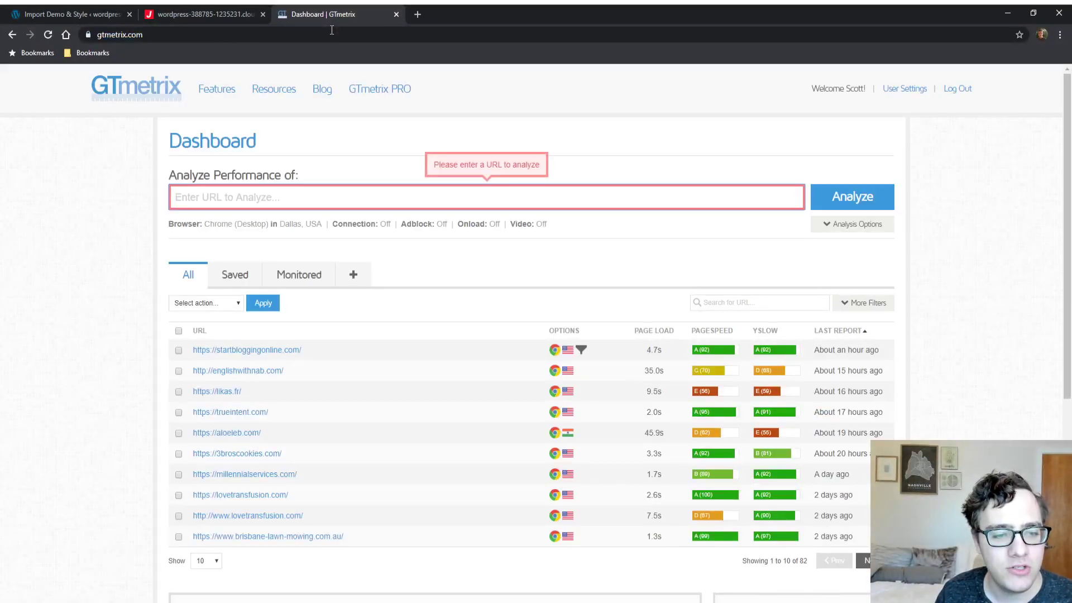
pyautogui.hotkey('ctrl', 'v')
pyautogui.press('Return')
pyautogui.hotkey('ctrl', 'Tab')
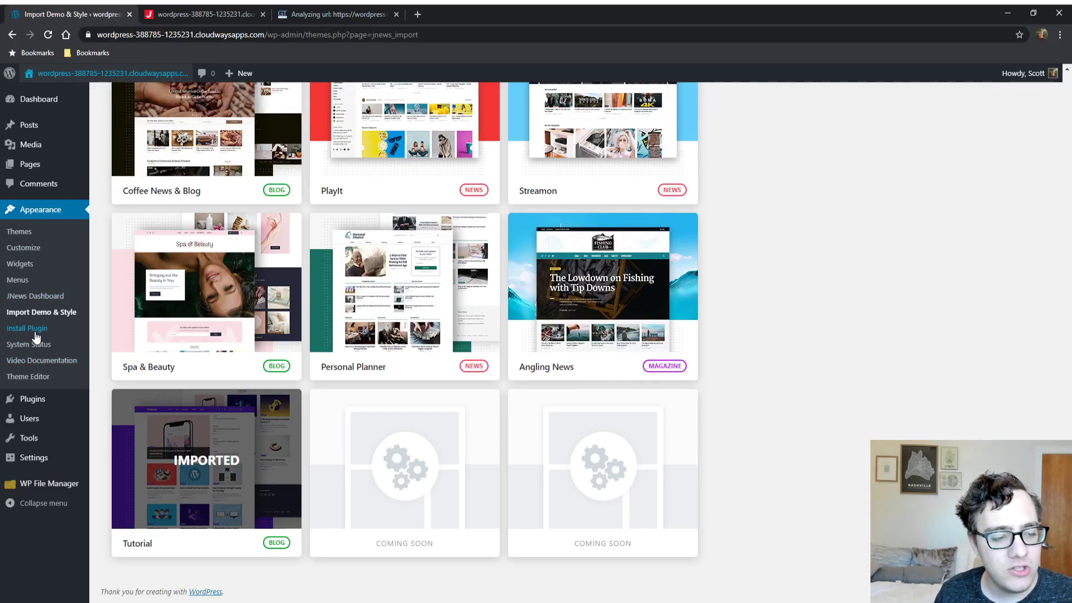
# - Open Plugins and scroll through the 13 active plugins past the Youtube API notice
pyautogui.click(33, 398)
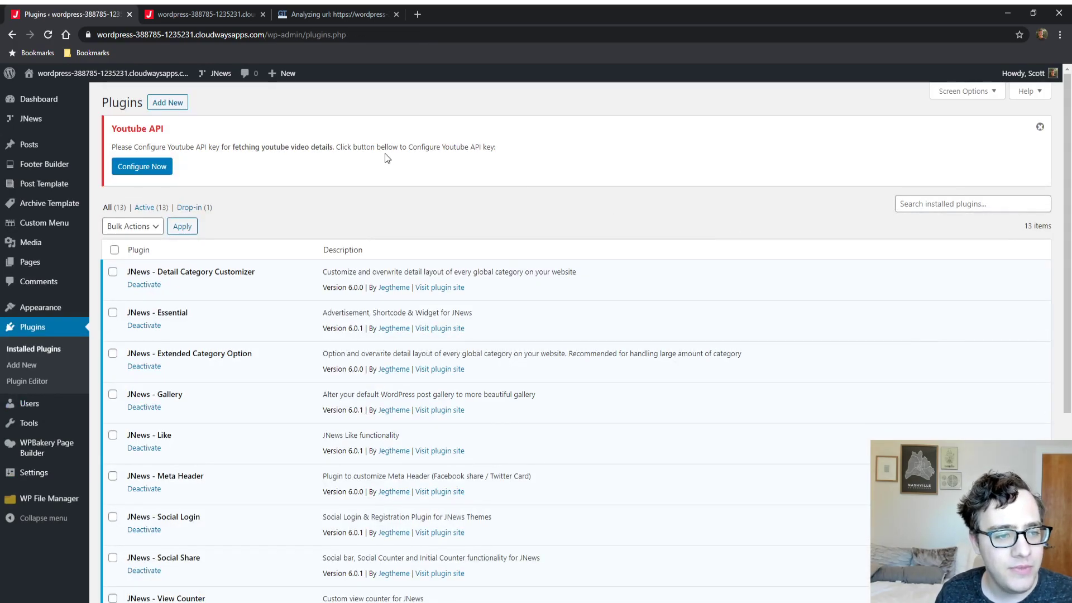
pyautogui.moveTo(165, 132); pyautogui.dragTo(137, 129)
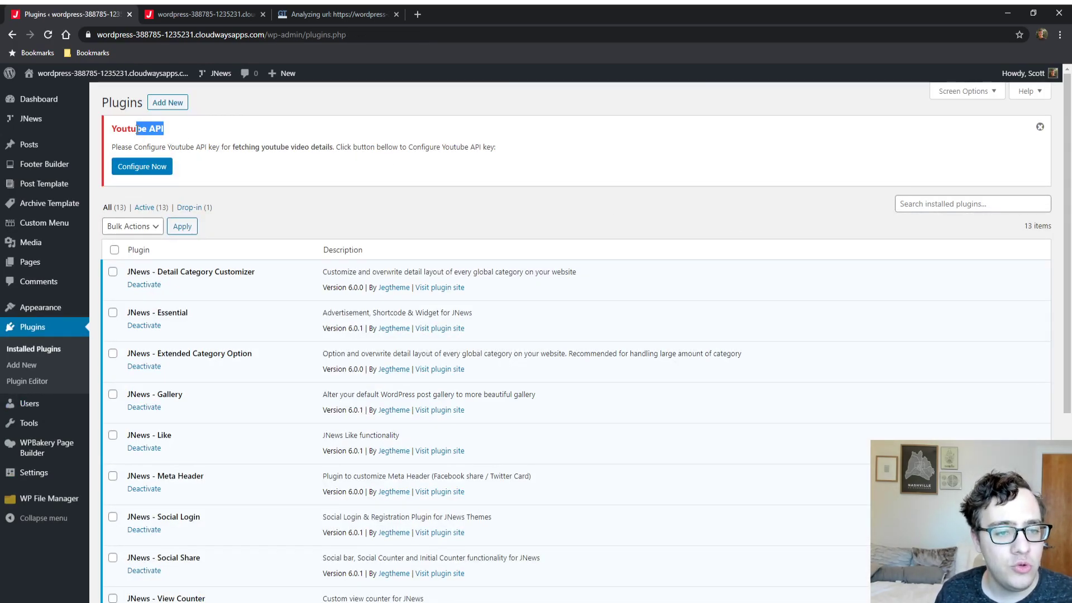
pyautogui.moveTo(227, 147); pyautogui.dragTo(303, 154)
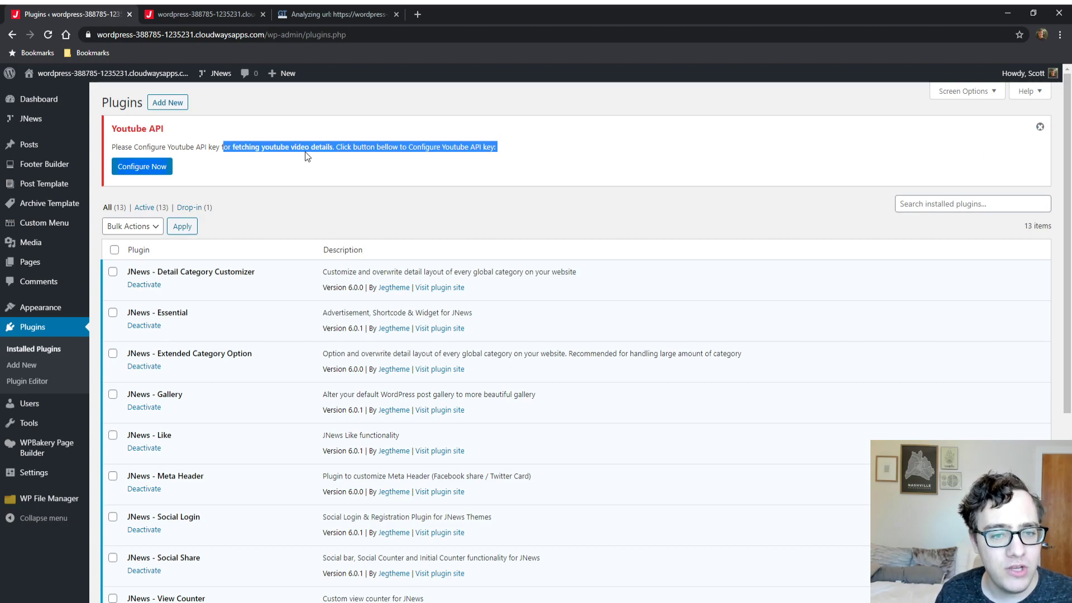
pyautogui.click(304, 152)
pyautogui.scroll(-5, 304, 151)
pyautogui.scroll(2, 274, 318)
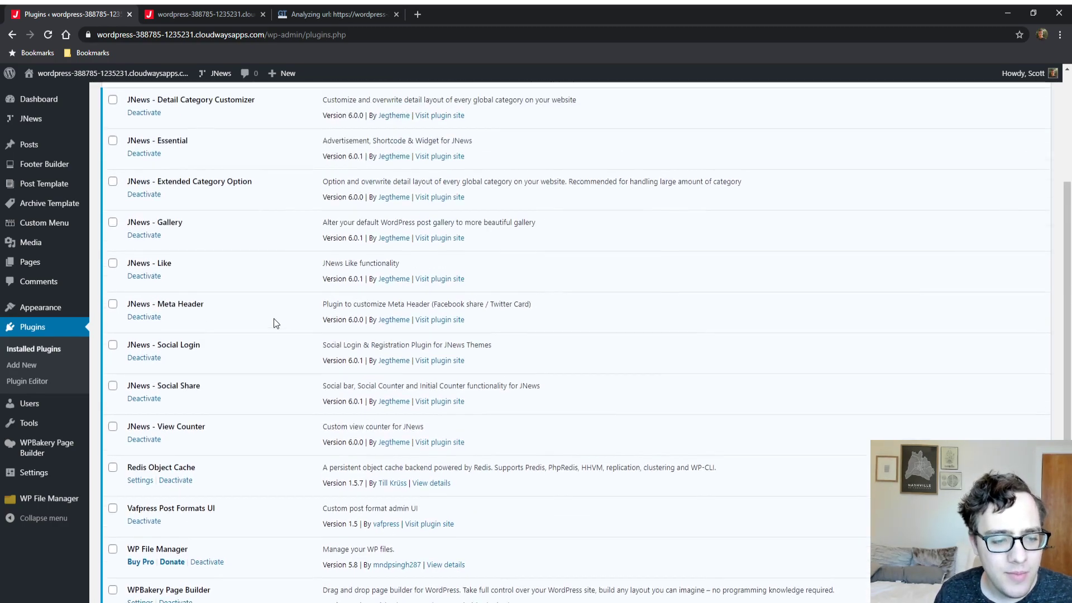
pyautogui.scroll(-2, 267, 484)
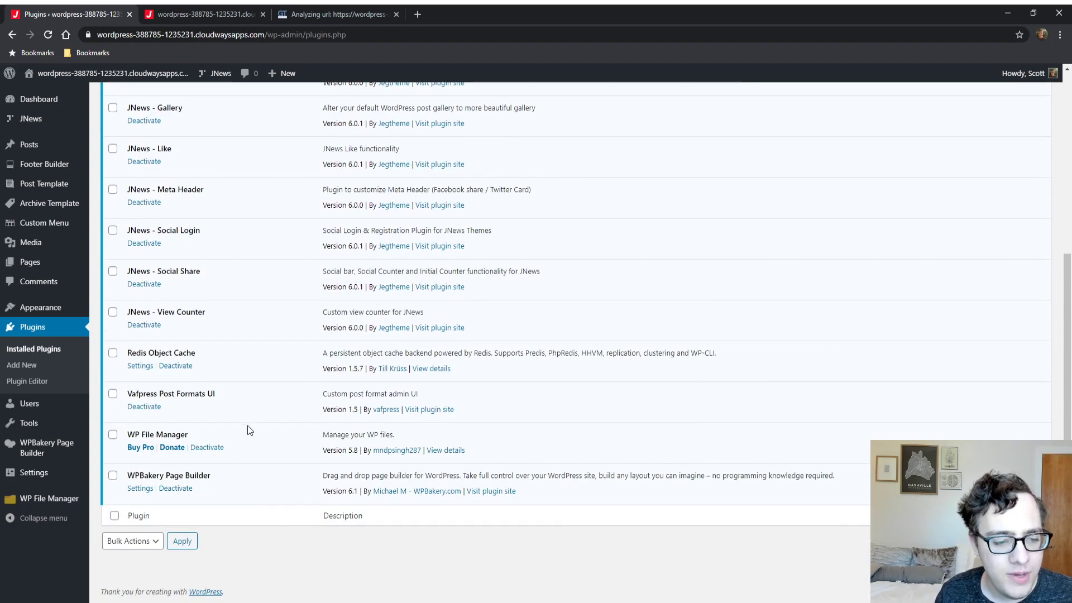
pyautogui.scroll(3, 222, 335)
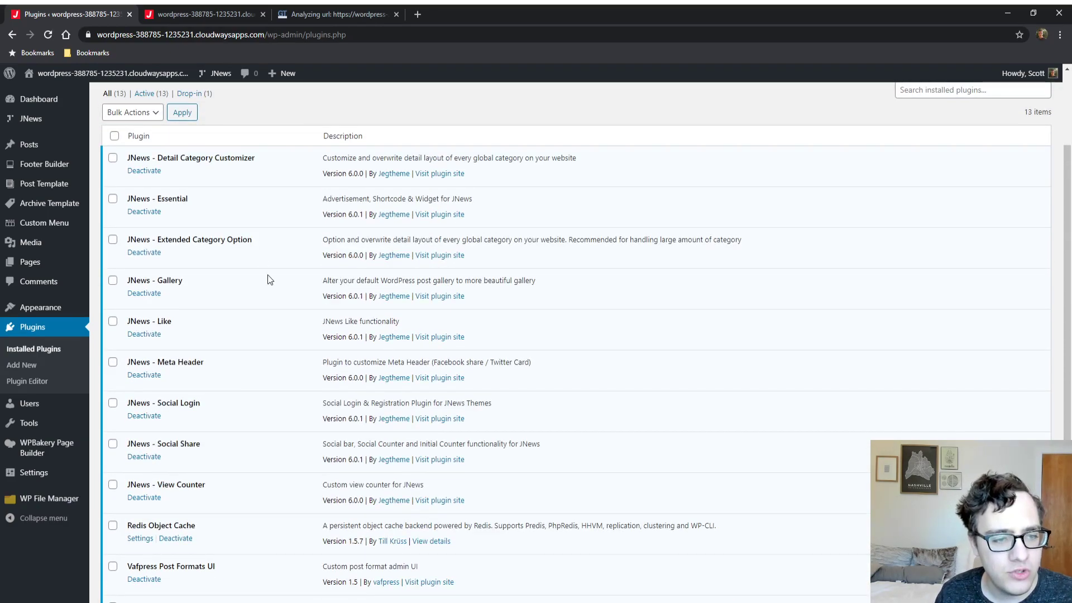
pyautogui.scroll(-3, 257, 249)
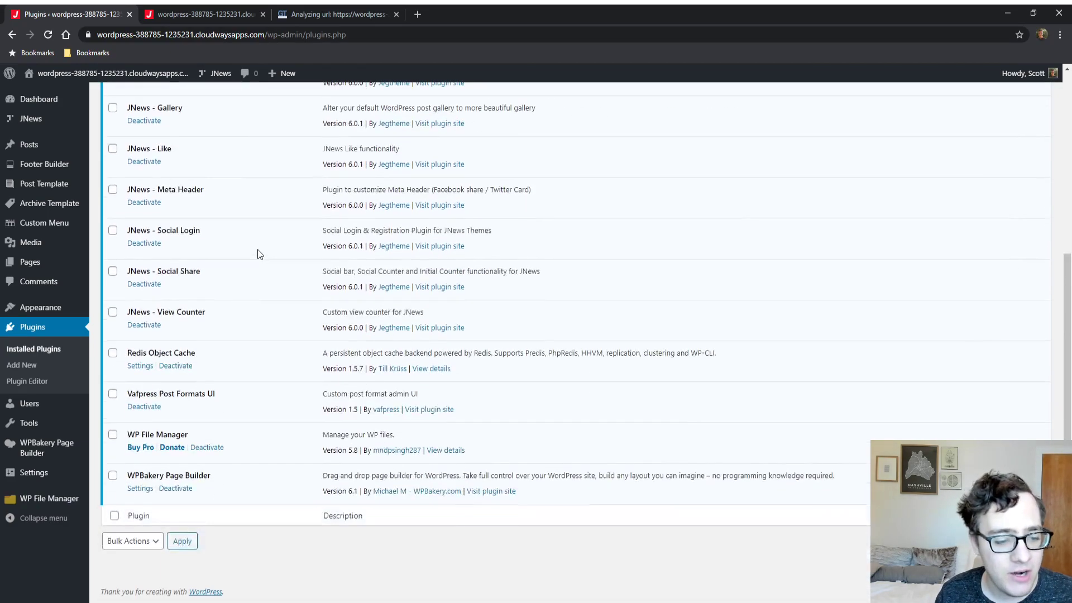
pyautogui.scroll(2, 259, 271)
pyautogui.scroll(-3, 258, 273)
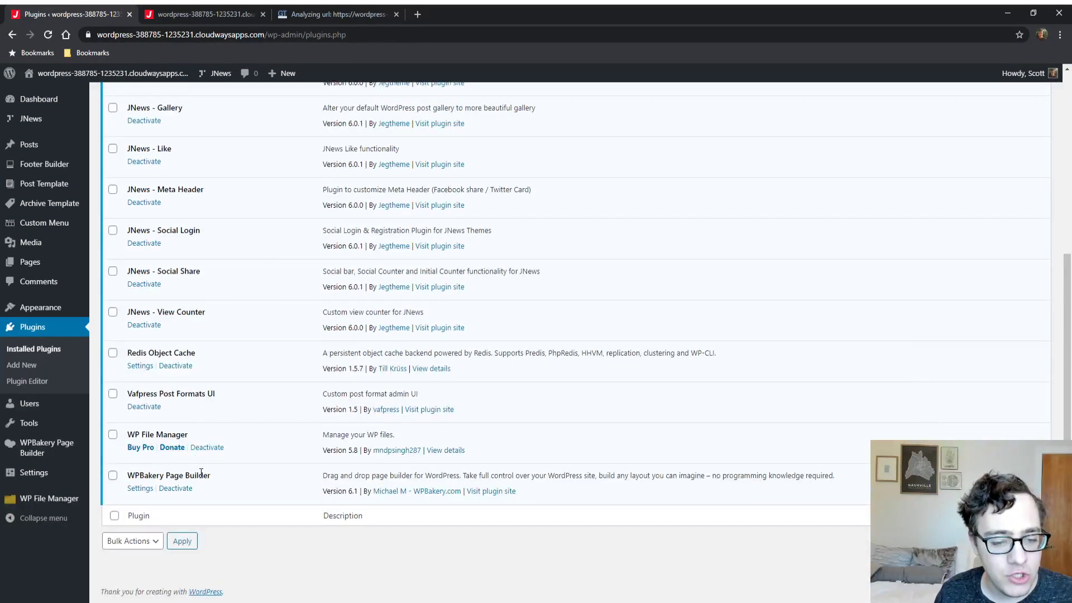
# - Check the finished GTmetrix report's 3.4s load time and open its waterfall chart
pyautogui.click(338, 8)
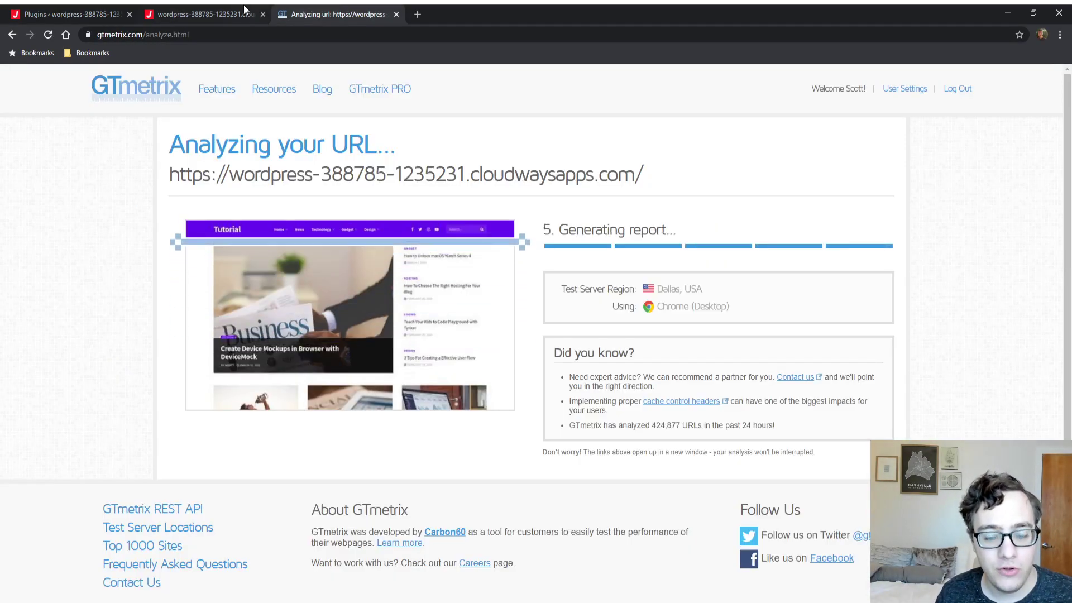
pyautogui.scroll(-2, 416, 374)
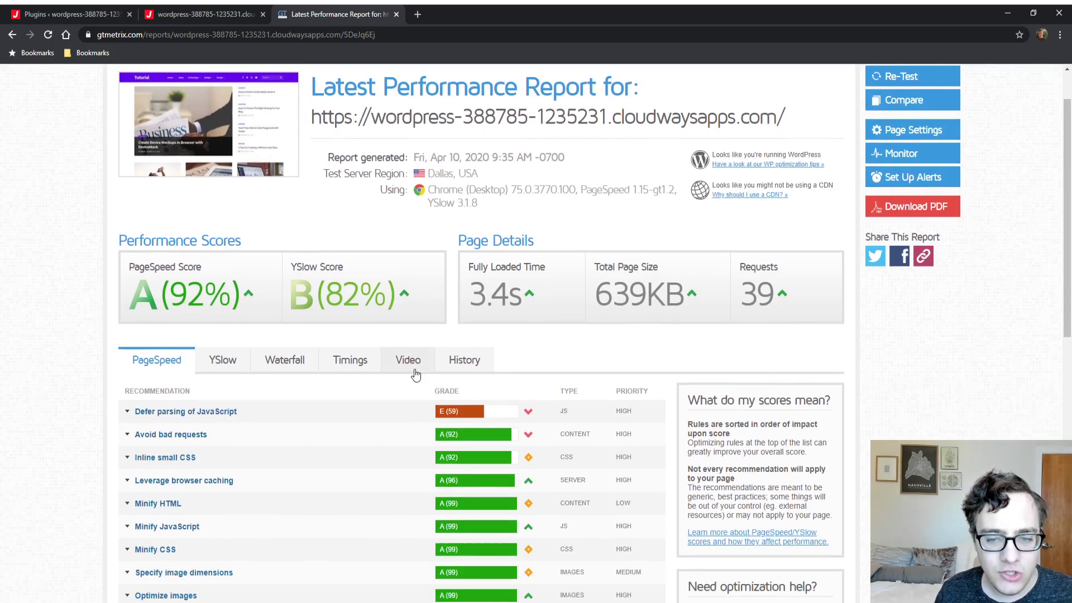
pyautogui.moveTo(514, 285); pyautogui.dragTo(467, 288)
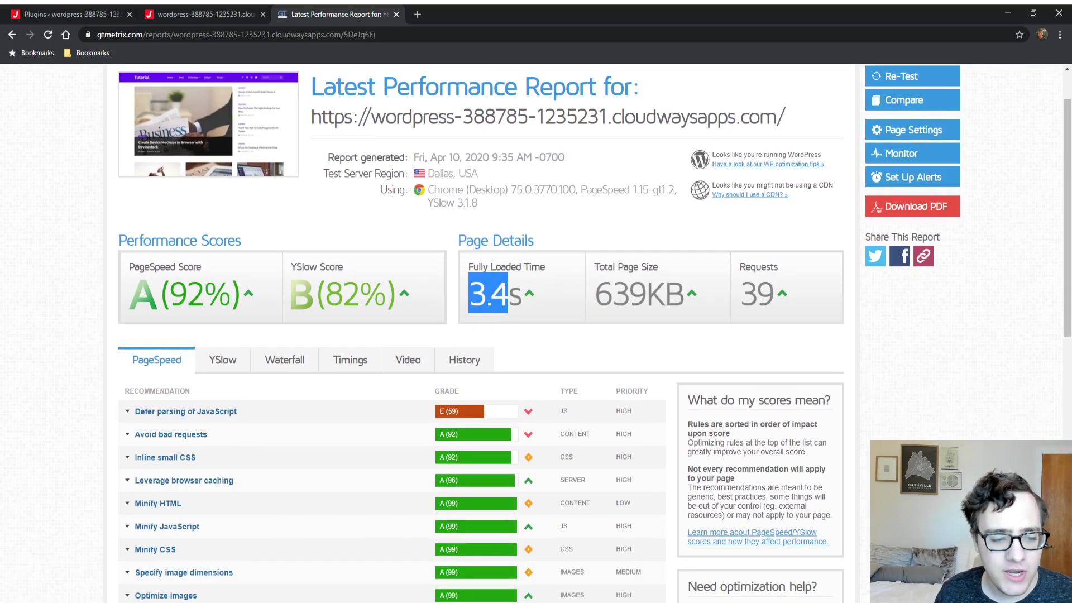
pyautogui.click(294, 369)
pyautogui.scroll(-3, 296, 369)
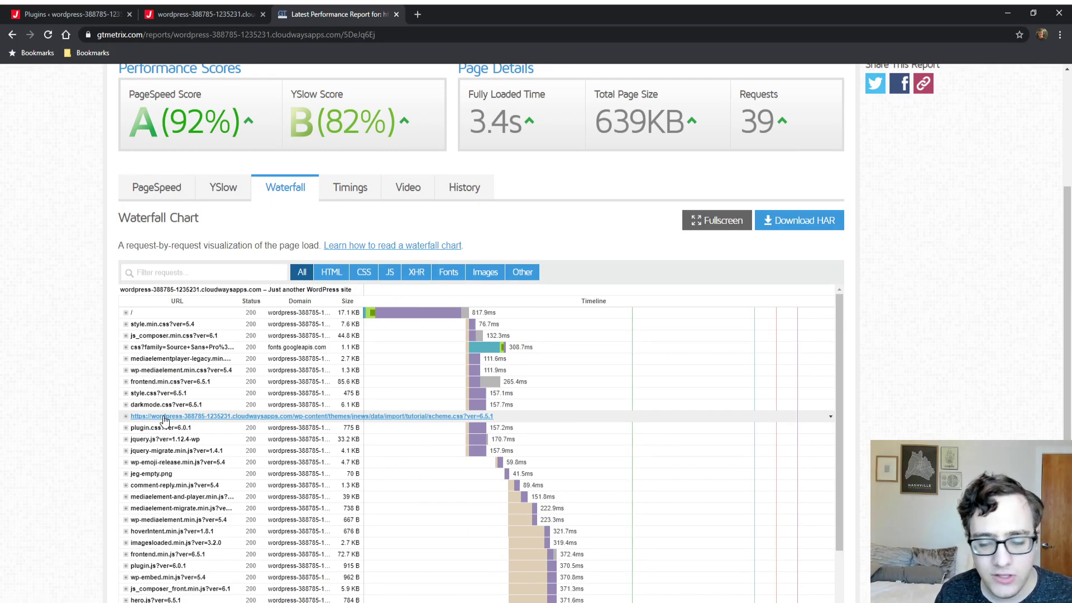
pyautogui.scroll(-1, 162, 402)
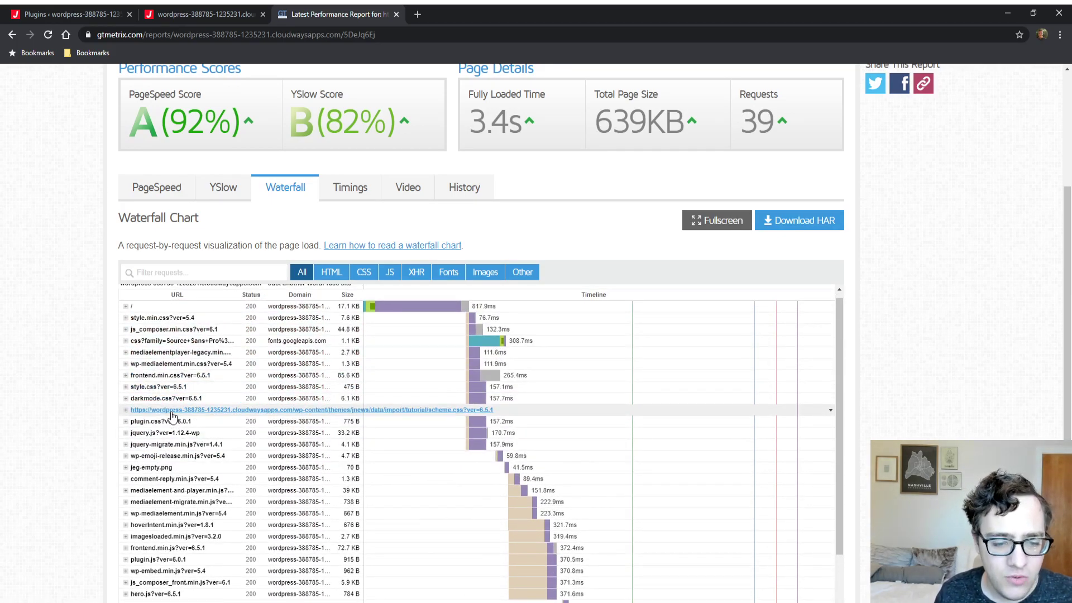
# - Expand scheme.css and a font request to inspect headers, closing the stray Page not found tab
pyautogui.click(173, 413)
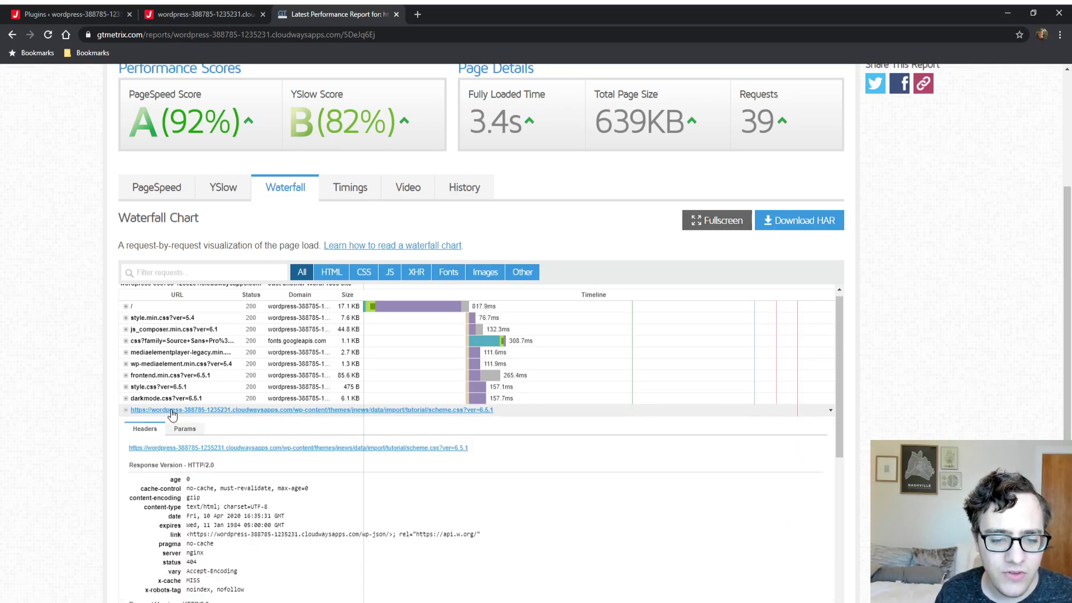
pyautogui.click(302, 448)
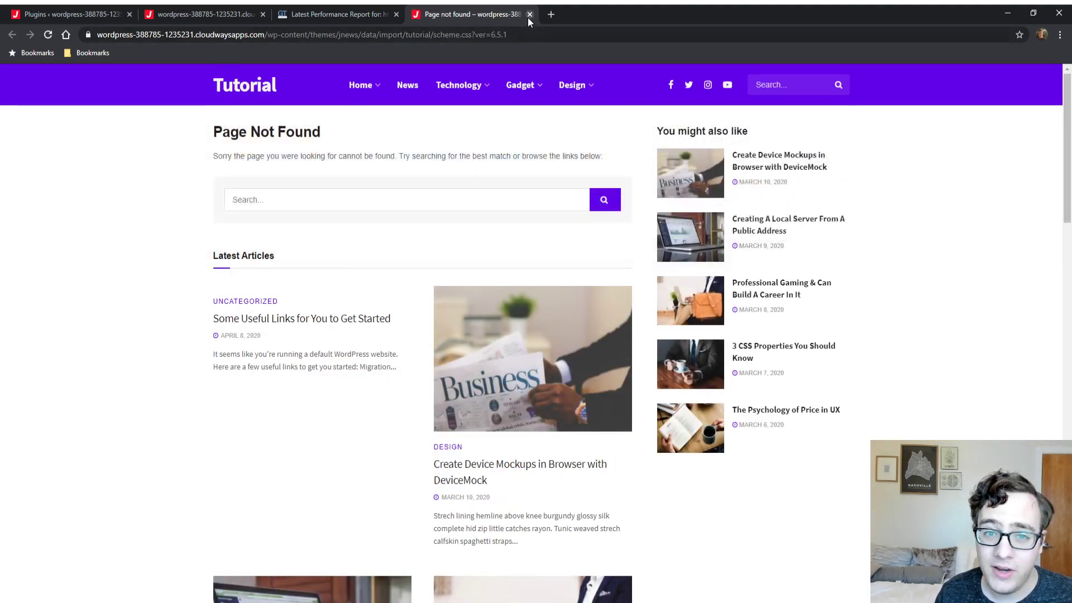
pyautogui.click(530, 14)
pyautogui.click(285, 409)
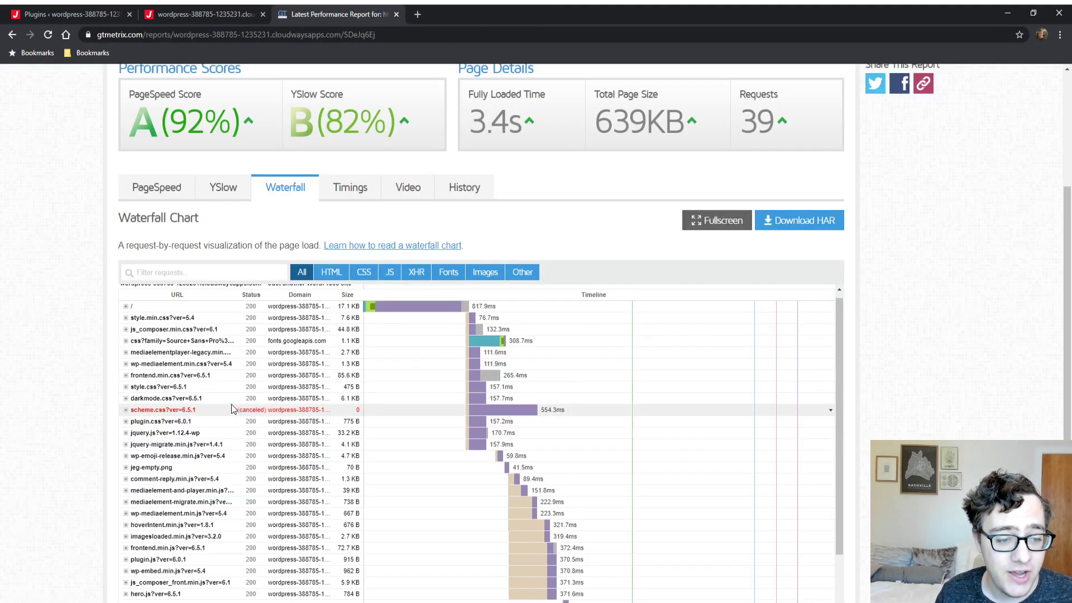
pyautogui.scroll(-5, 298, 385)
pyautogui.scroll(-3, 297, 381)
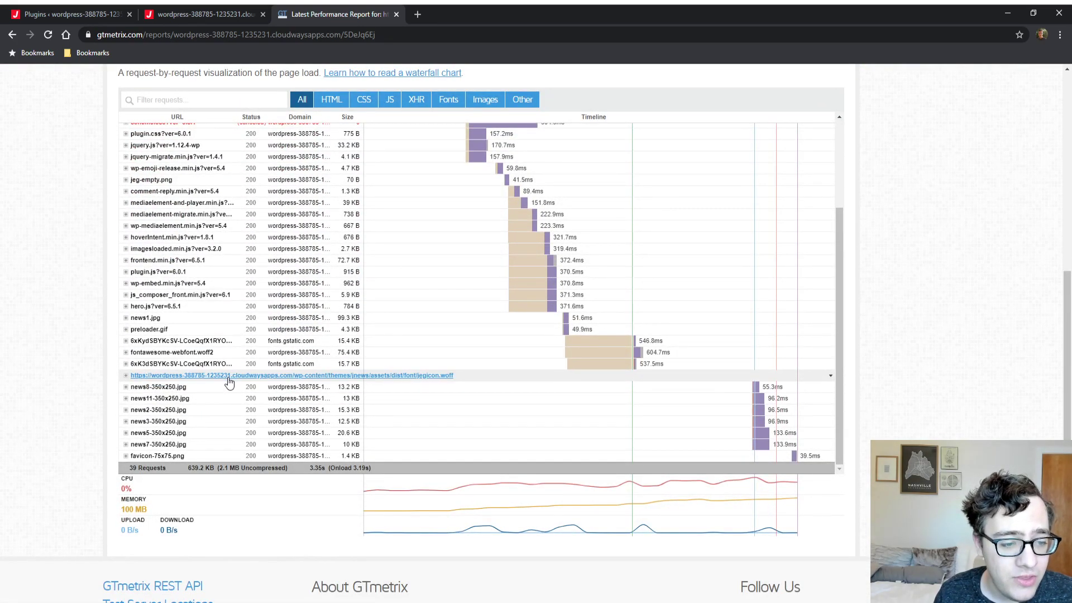
pyautogui.click(220, 343)
pyautogui.click(220, 345)
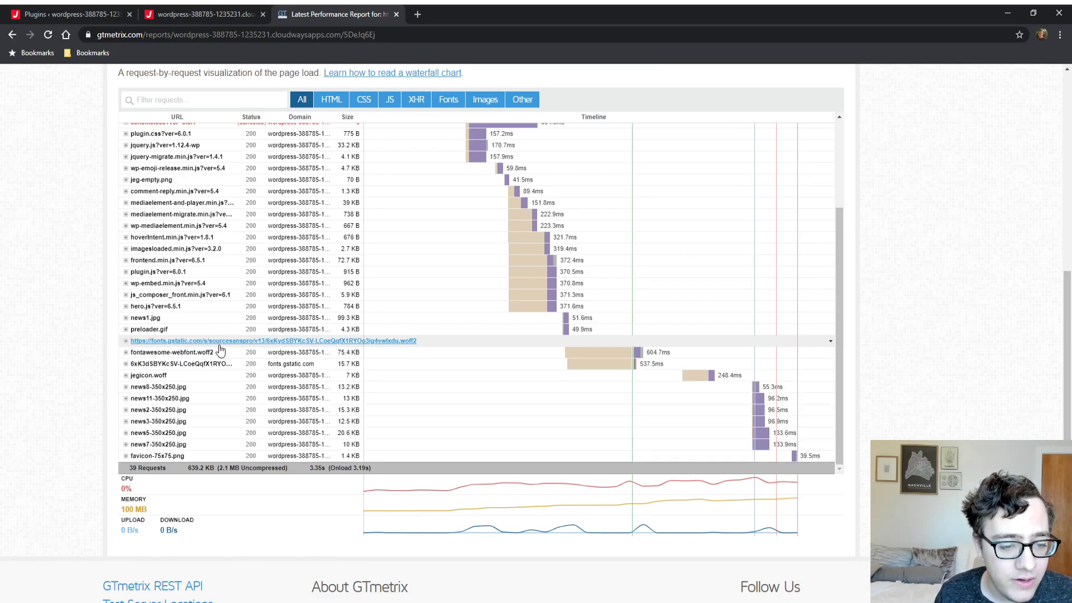
# - Filter the waterfall to show only the 9 CSS requests
pyautogui.scroll(5, 204, 425)
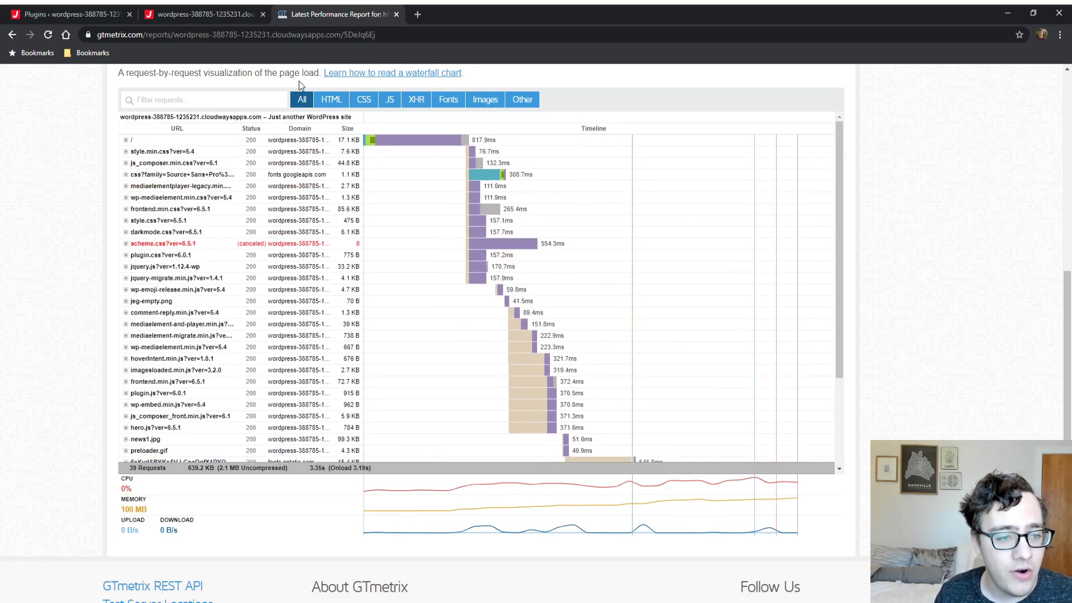
pyautogui.scroll(-5, 220, 335)
pyautogui.scroll(5, 337, 233)
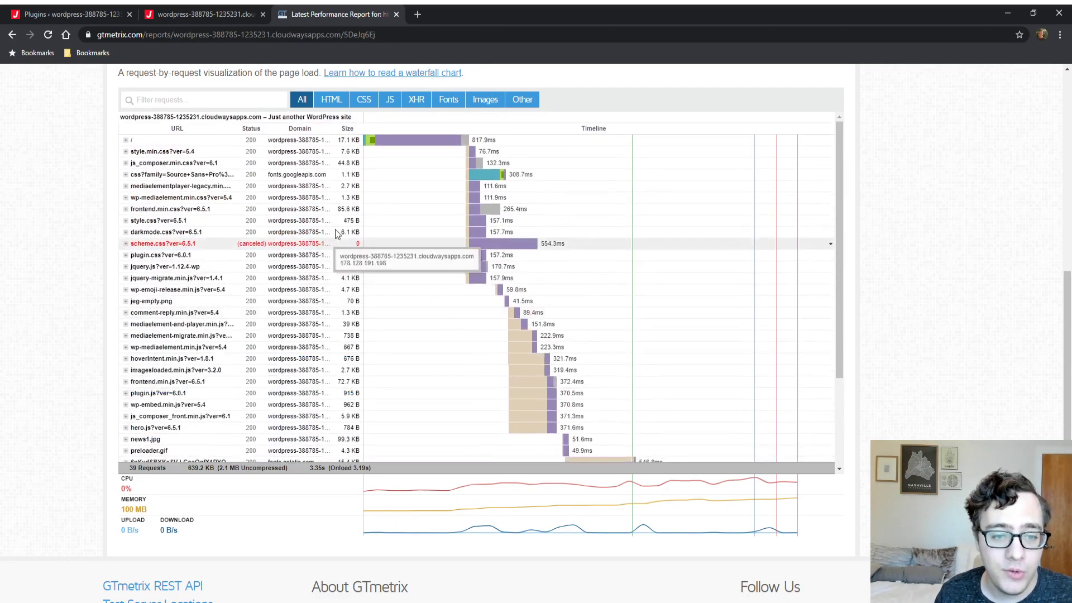
pyautogui.scroll(-5, 357, 224)
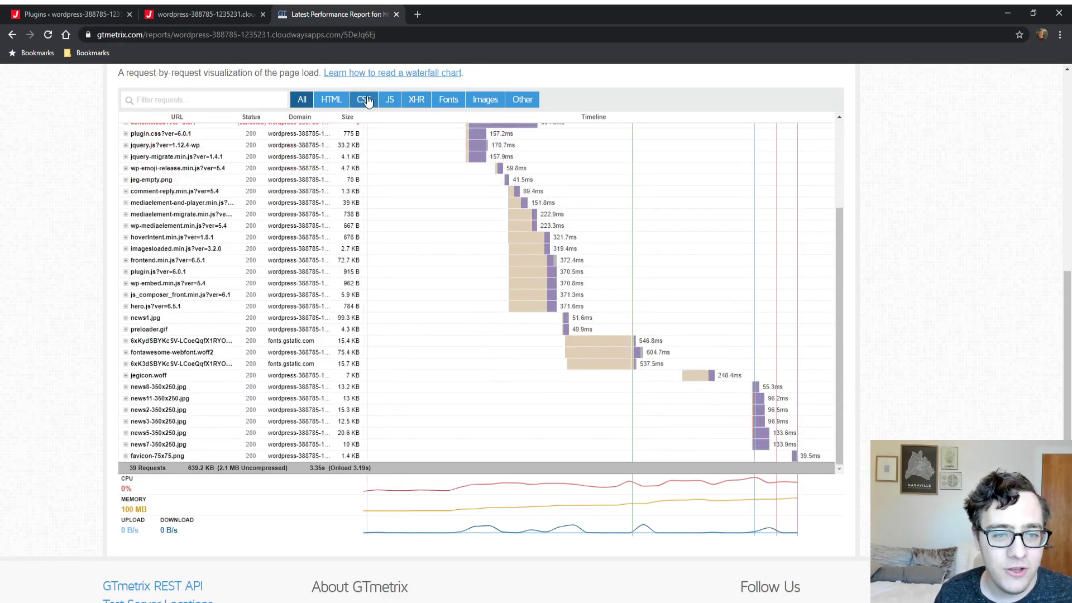
pyautogui.click(365, 100)
# - Compare JS-only and font-only waterfall views, reset to all requests, and return to the Tutorial site
pyautogui.scroll(3, 282, 390)
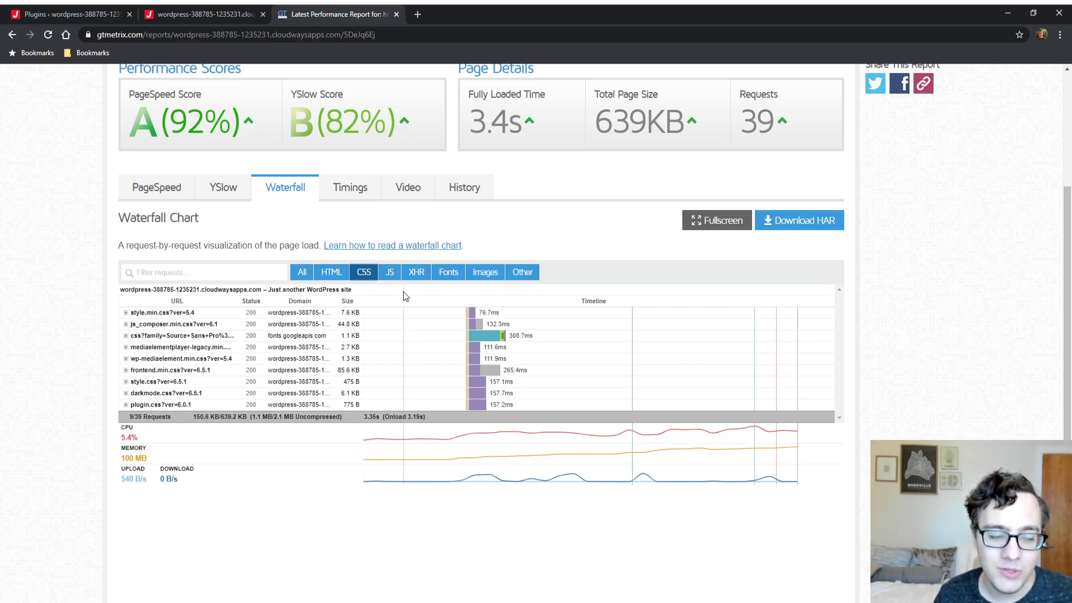
pyautogui.click(390, 273)
pyautogui.click(364, 272)
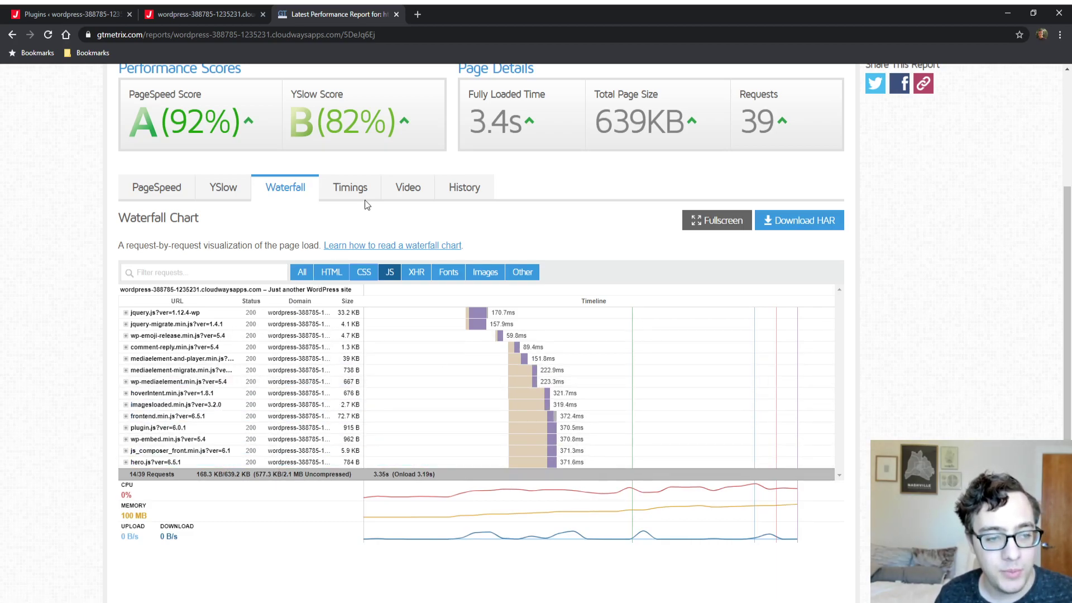
pyautogui.click(383, 272)
pyautogui.click(452, 273)
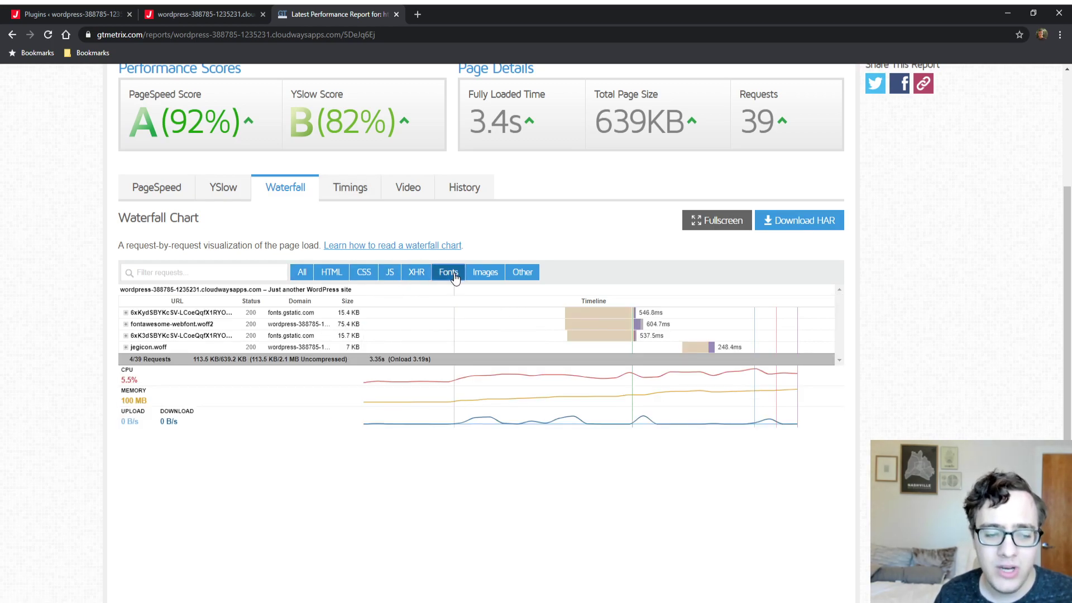
pyautogui.click(455, 276)
pyautogui.click(206, 14)
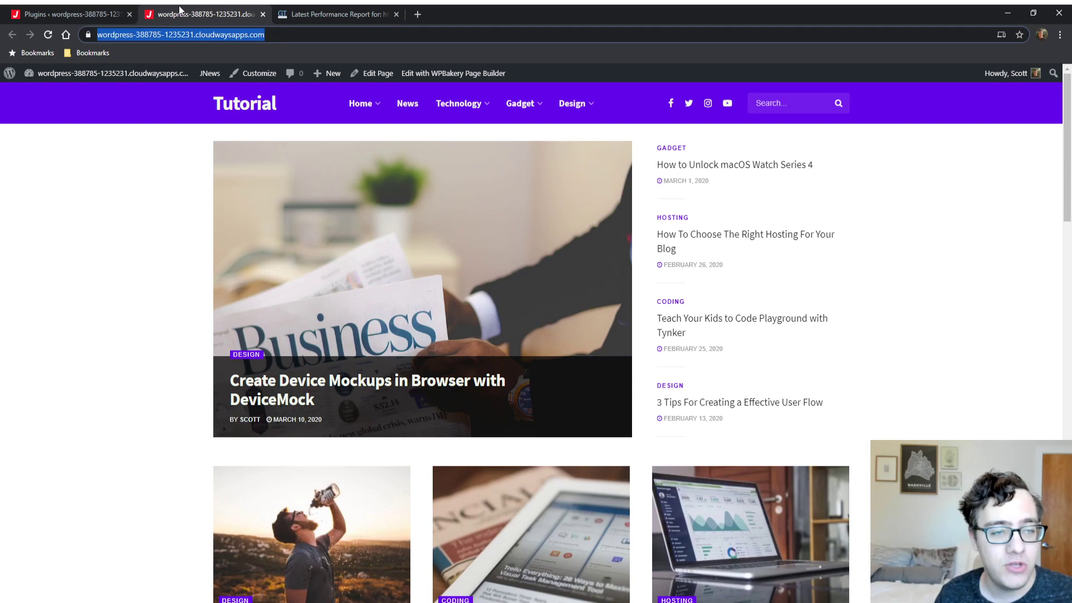
# - Glance over the Plugins page and the Tutorial site homepage
pyautogui.click(124, 9)
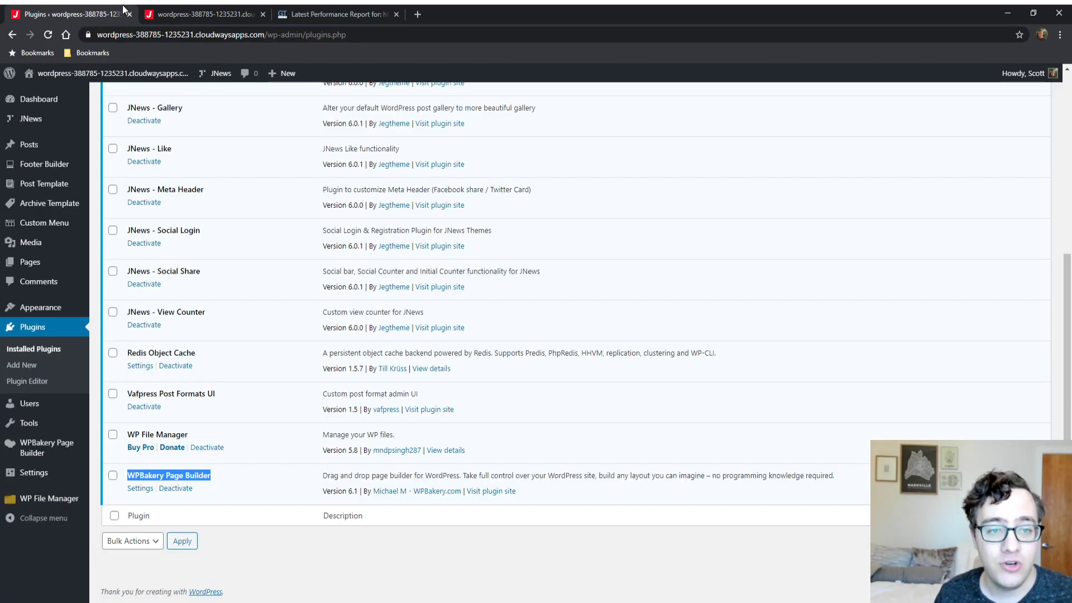
pyautogui.scroll(3, 249, 309)
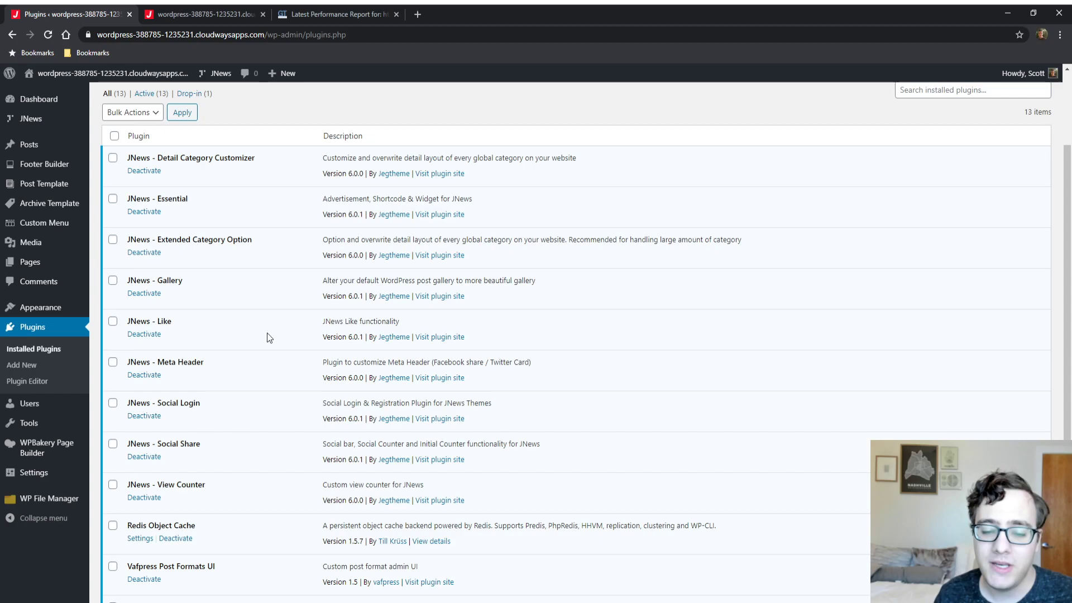
pyautogui.click(183, 8)
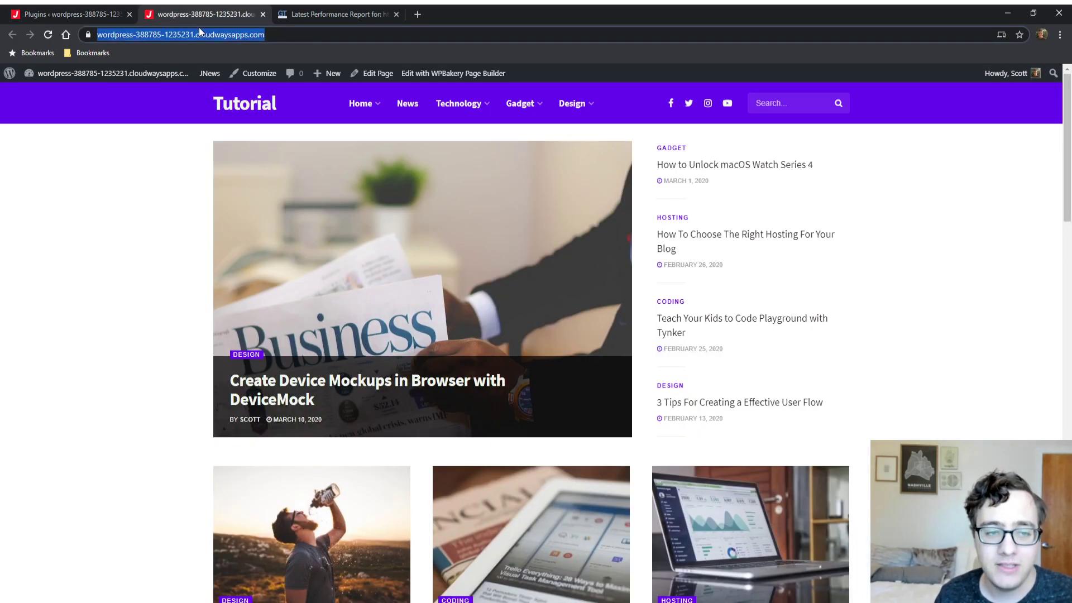
pyautogui.click(199, 260)
pyautogui.scroll(-1, 296, 245)
pyautogui.scroll(1, 296, 185)
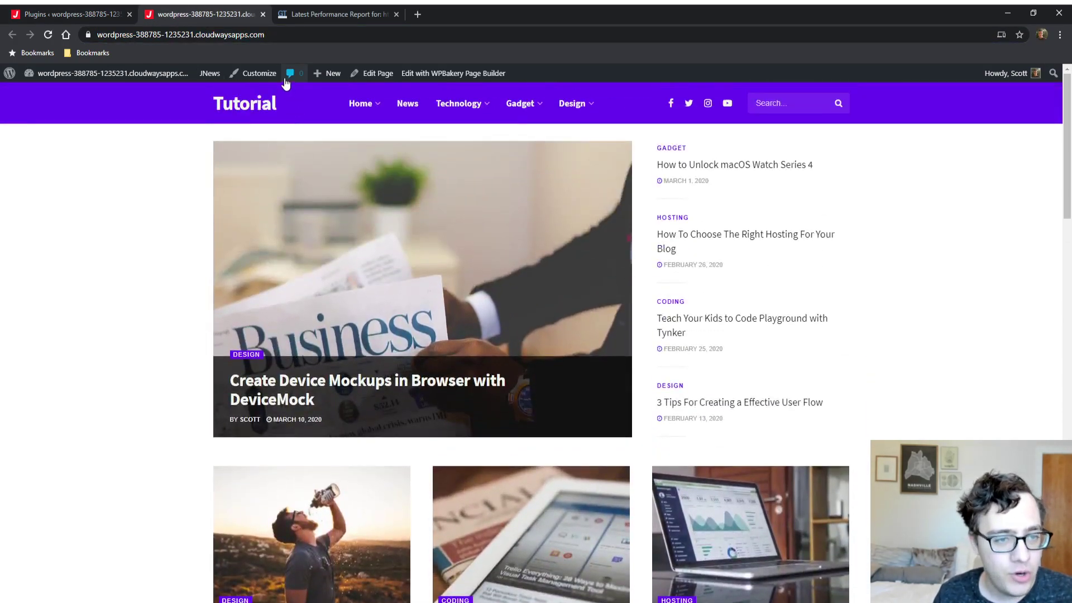
# - Back on the Plugins page, bring up the JNews Customize Style section list
pyautogui.click(119, 5)
pyautogui.moveTo(73, 309)
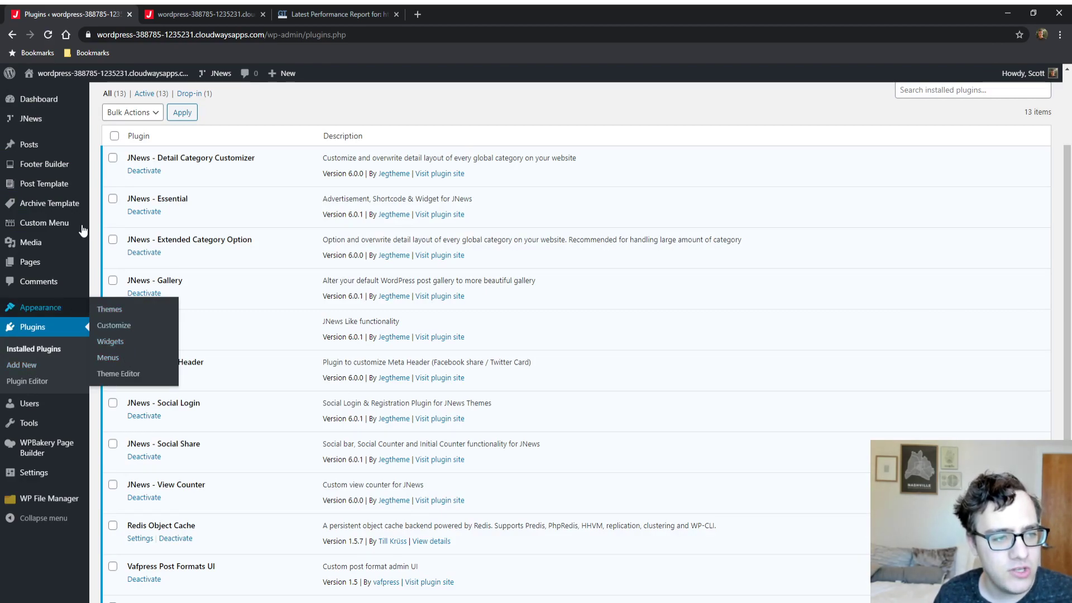
pyautogui.moveTo(33, 118)
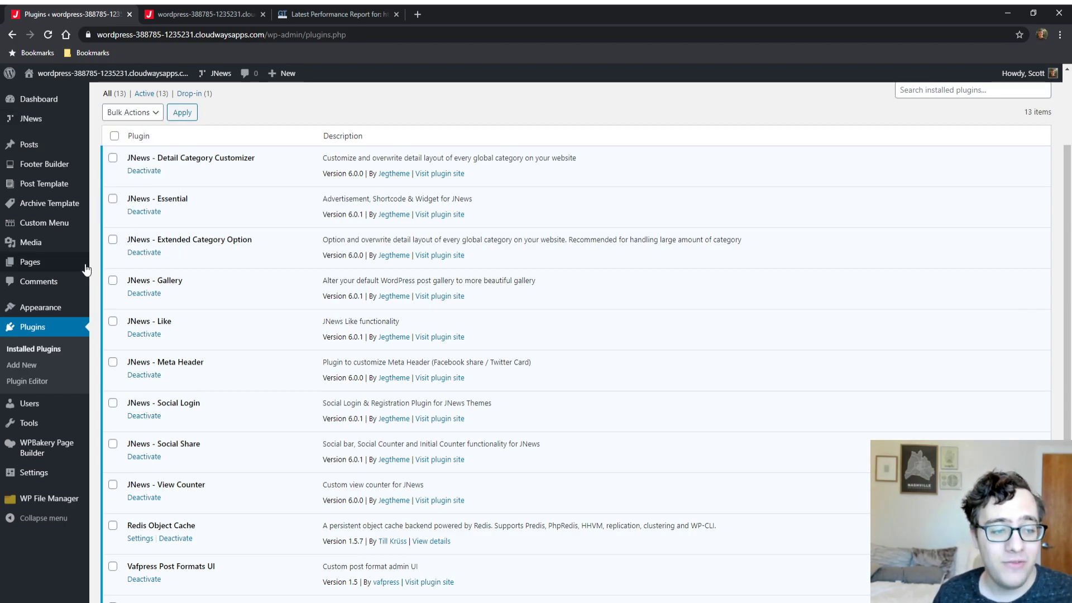
# - Open the Layout, Color & Scheme customizer section, then return to the main section list
pyautogui.moveTo(216, 74)
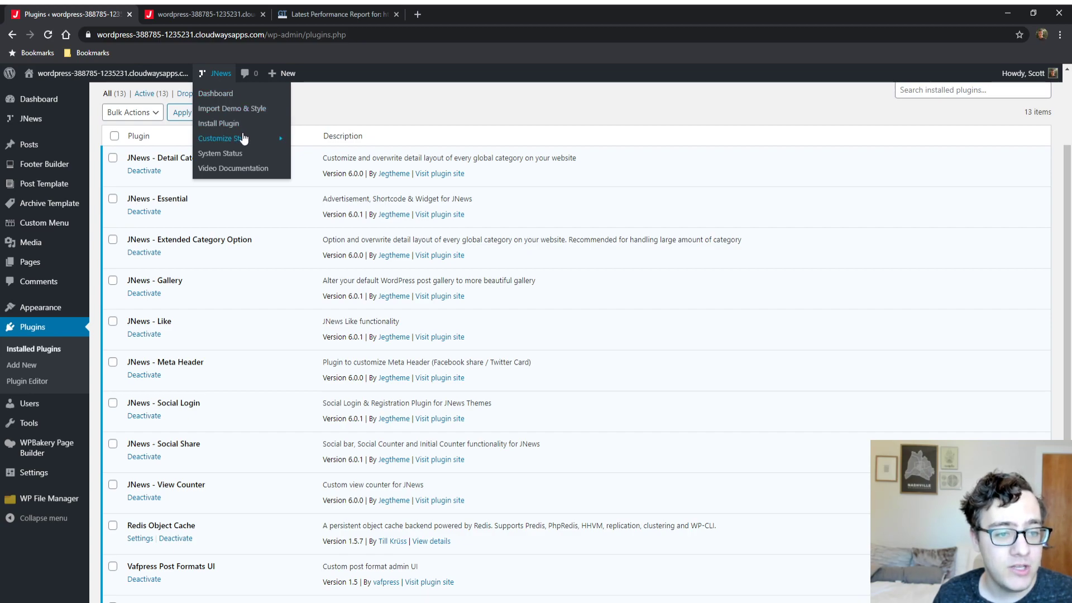
pyautogui.moveTo(244, 138)
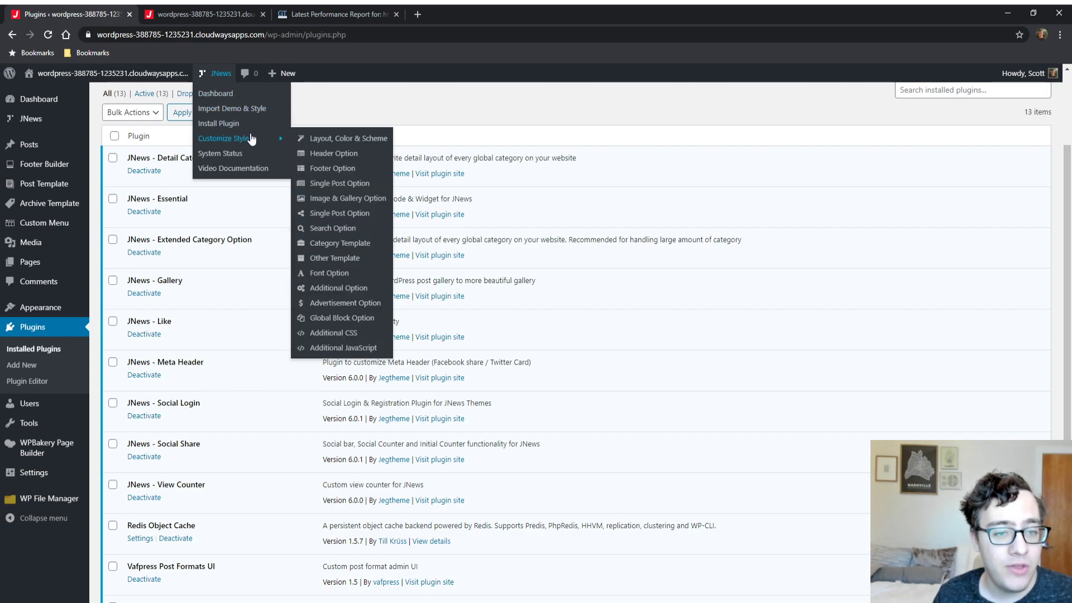
pyautogui.click(337, 139)
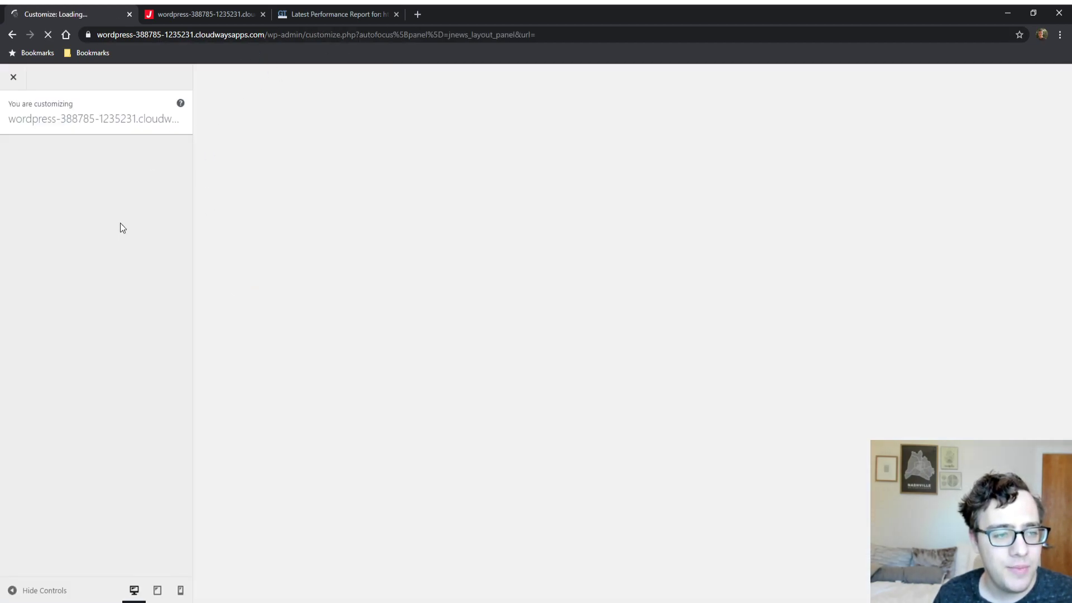
pyautogui.scroll(-1, 157, 291)
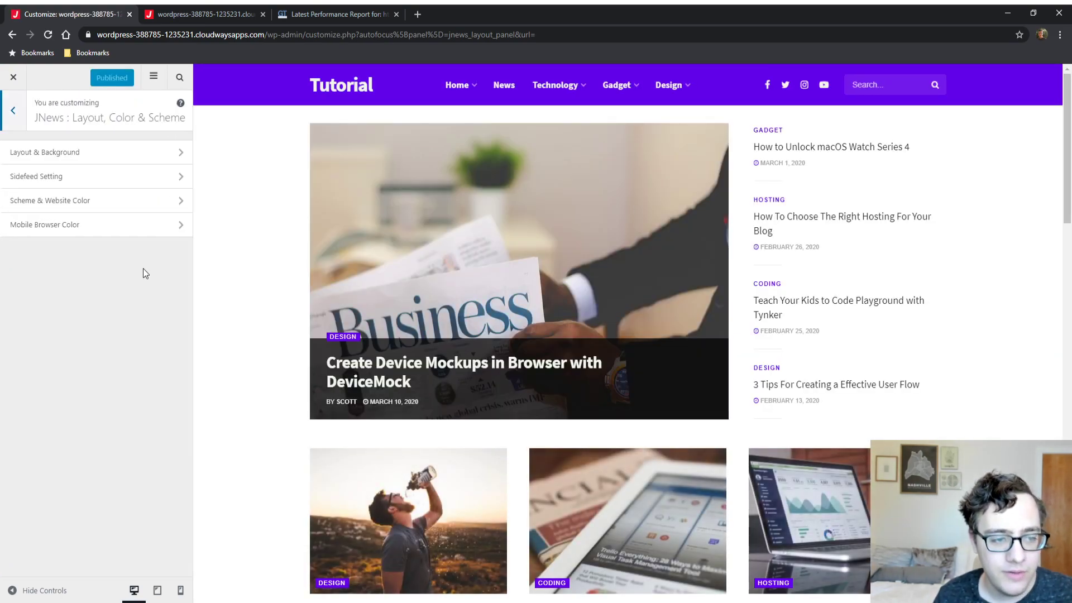
pyautogui.click(15, 126)
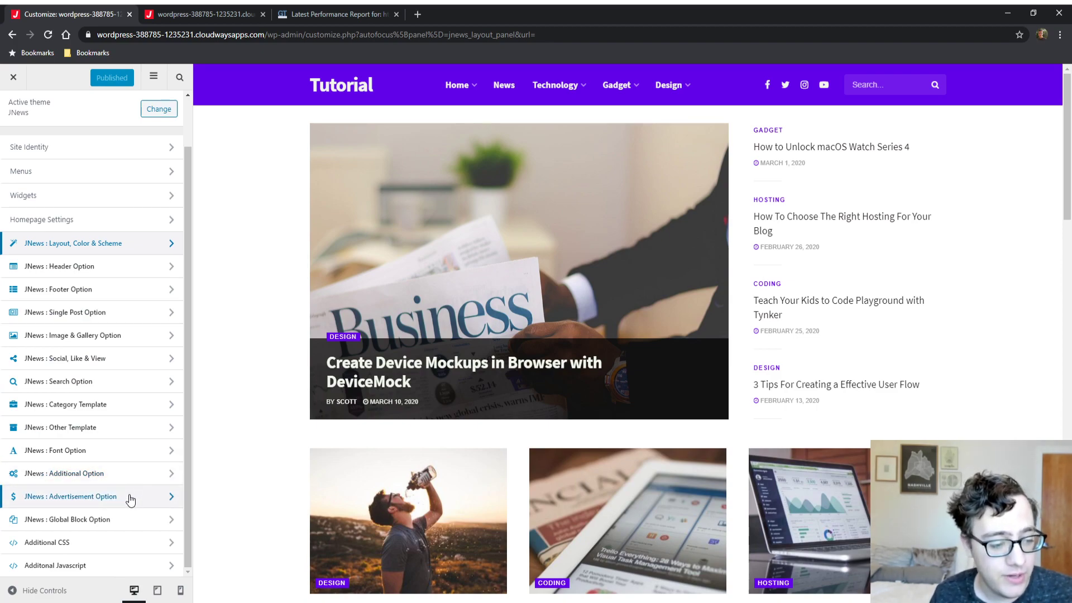
# - Reopen Layout, Color & Scheme and review Layout & Background without changing anything
pyautogui.click(124, 243)
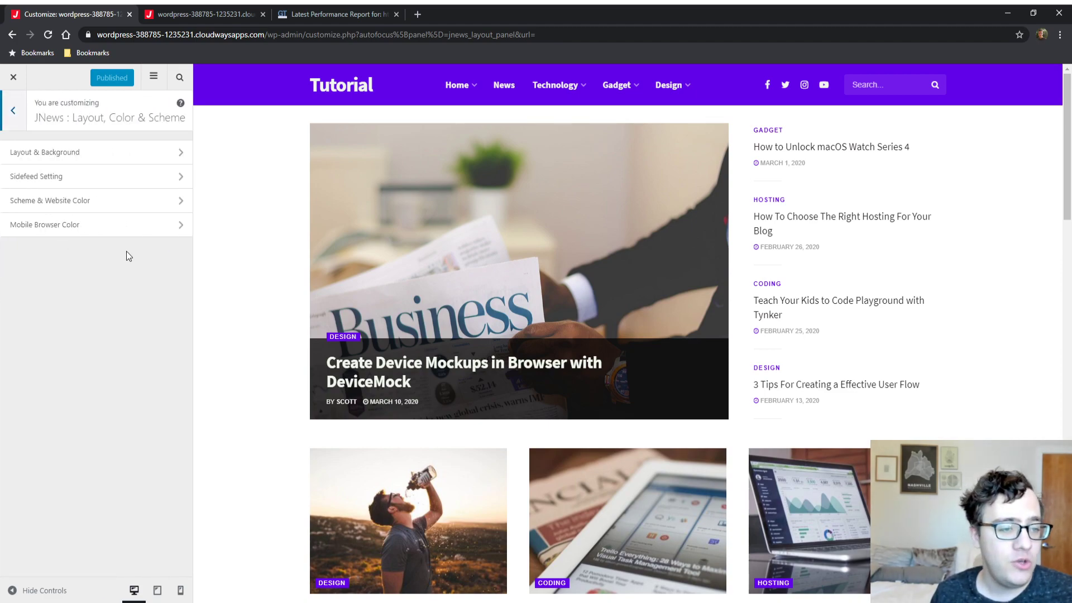
pyautogui.click(123, 156)
pyautogui.scroll(-2, 96, 218)
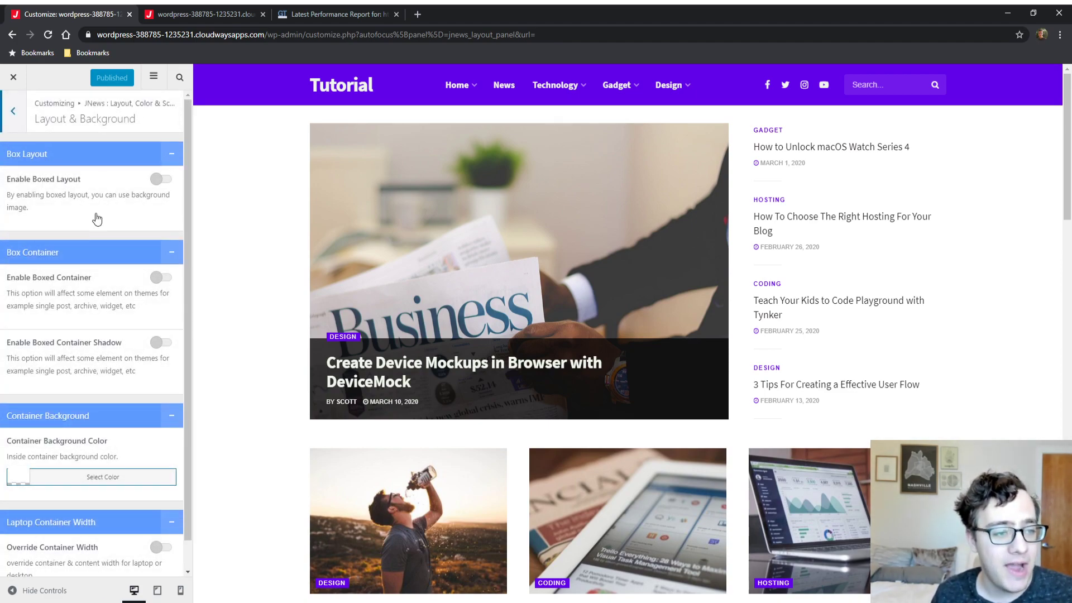
pyautogui.scroll(1, 101, 238)
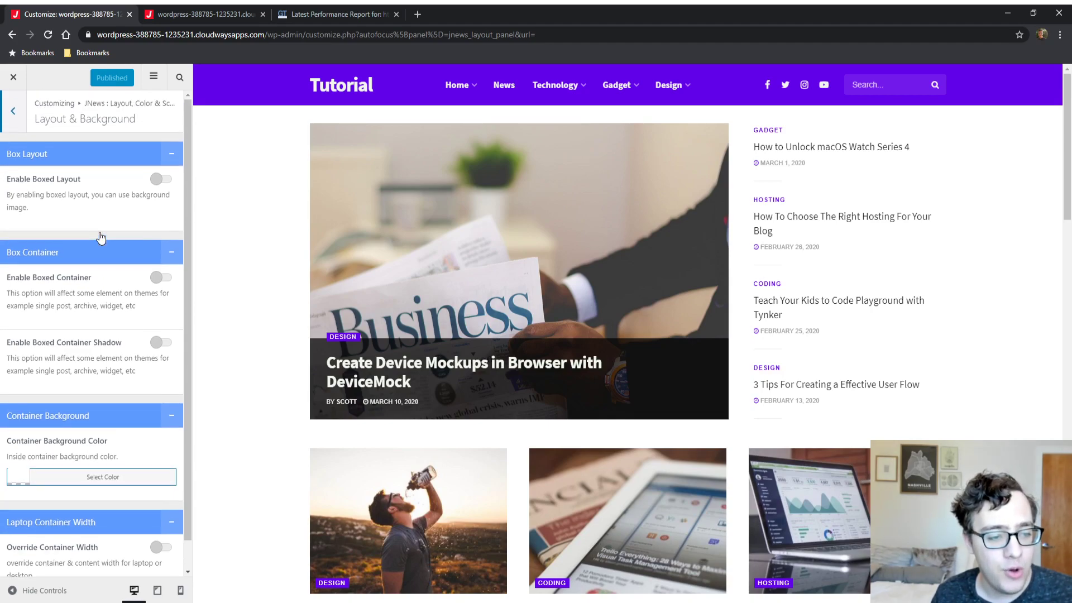
pyautogui.click(14, 111)
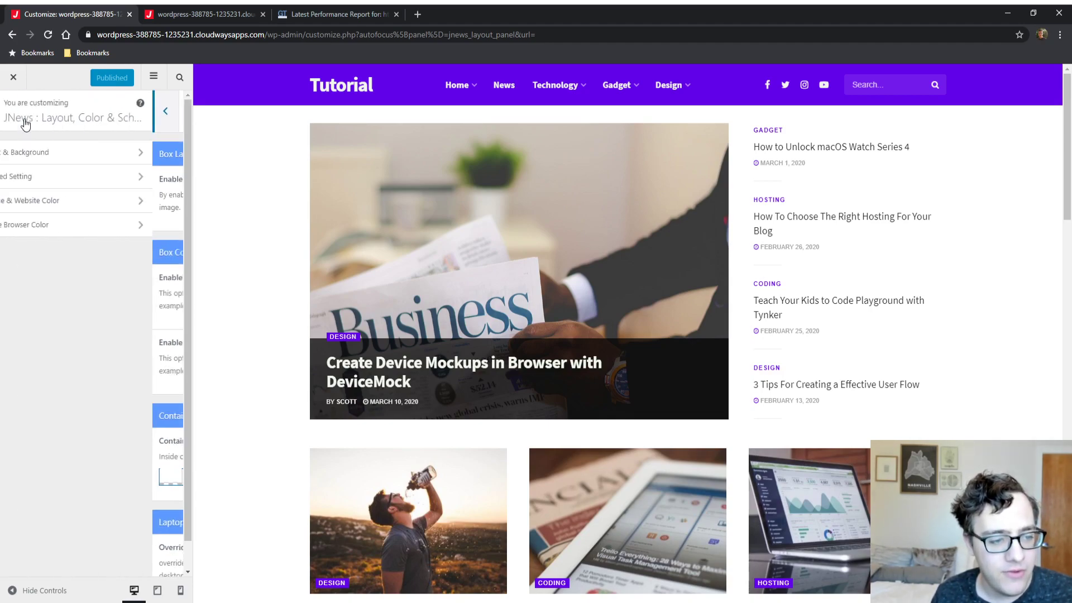
# - Turn on the sidefeed in Sidefeed Setting and scroll the preview's Latest feed
pyautogui.click(93, 179)
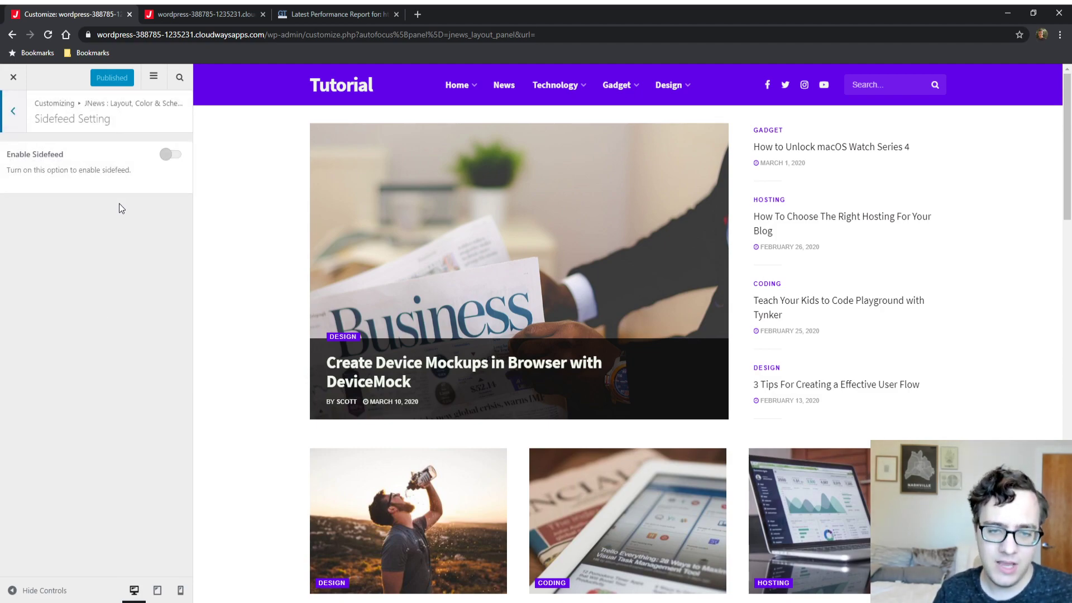
pyautogui.click(179, 155)
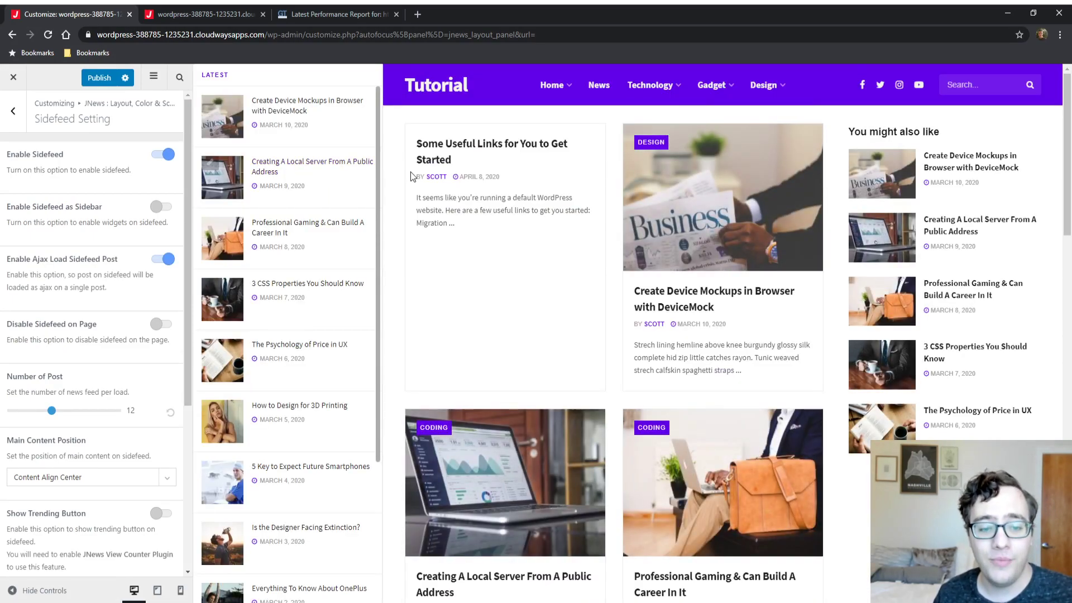
pyautogui.scroll(-3, 410, 177)
pyautogui.scroll(-4, 334, 274)
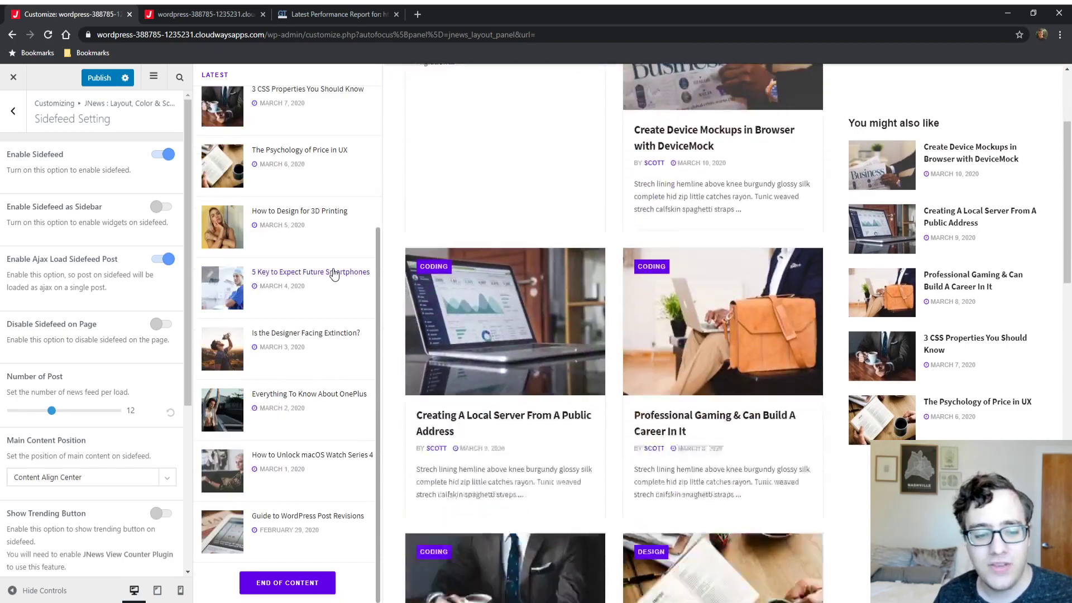
pyautogui.scroll(3, 400, 231)
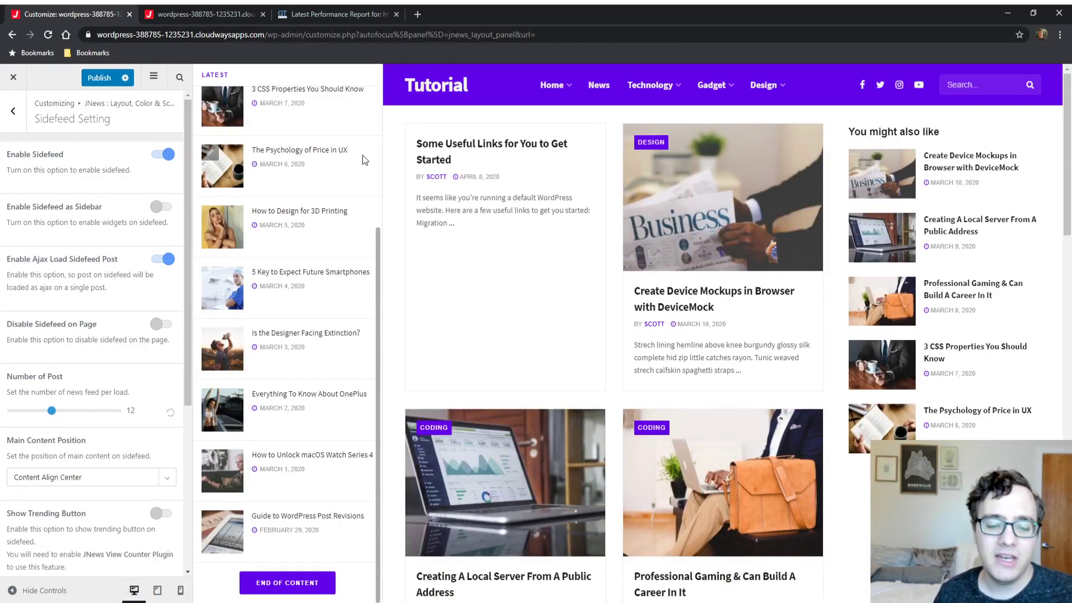
pyautogui.scroll(4, 352, 150)
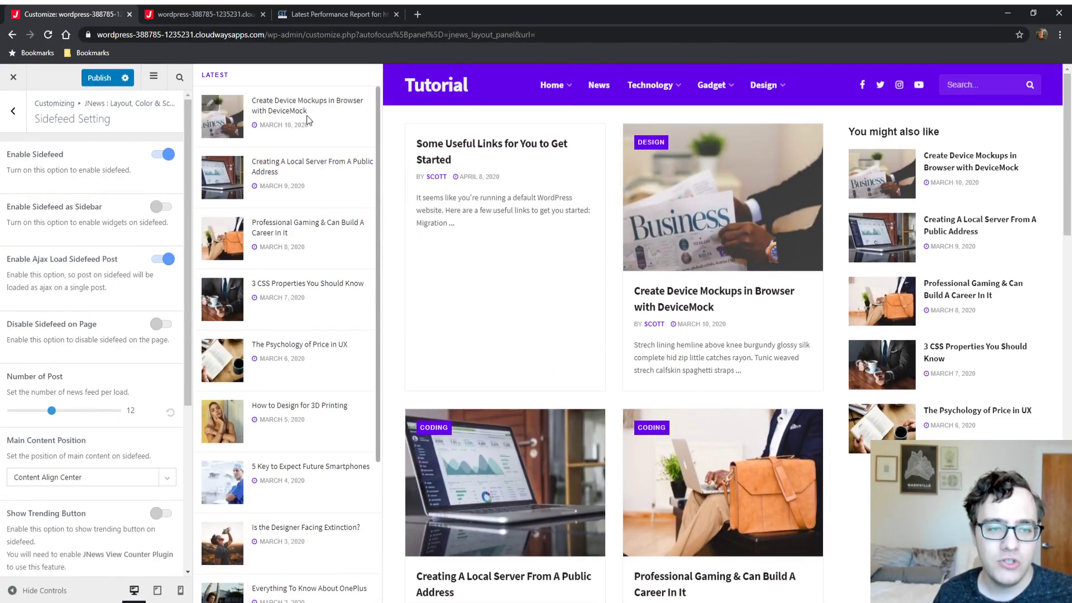
# - Preview the Create Device Mockups post, then move to the live site's tab
pyautogui.click(449, 259)
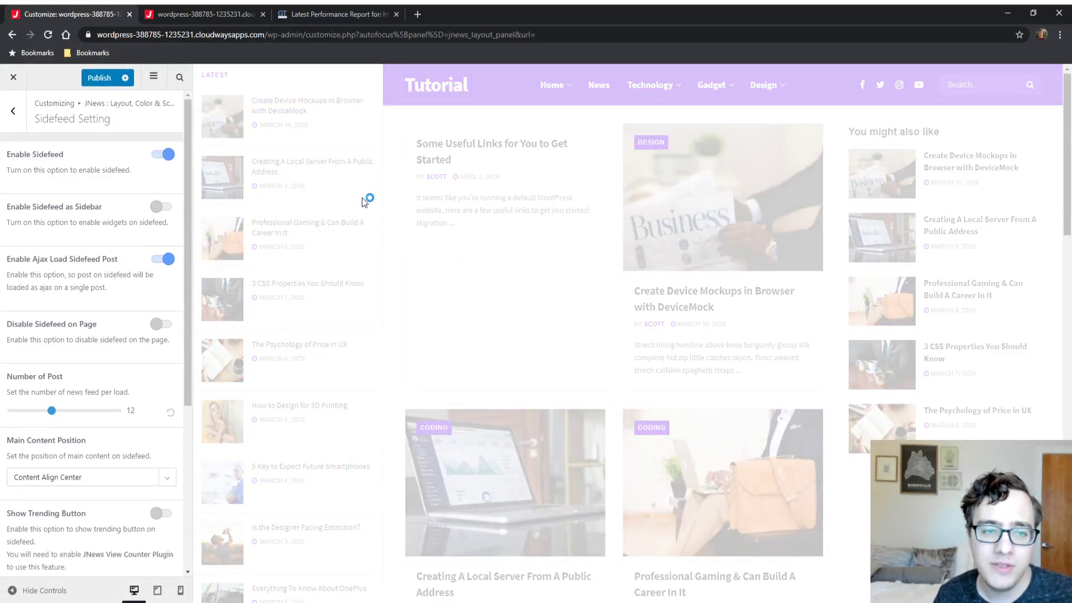
pyautogui.scroll(-12, 500, 281)
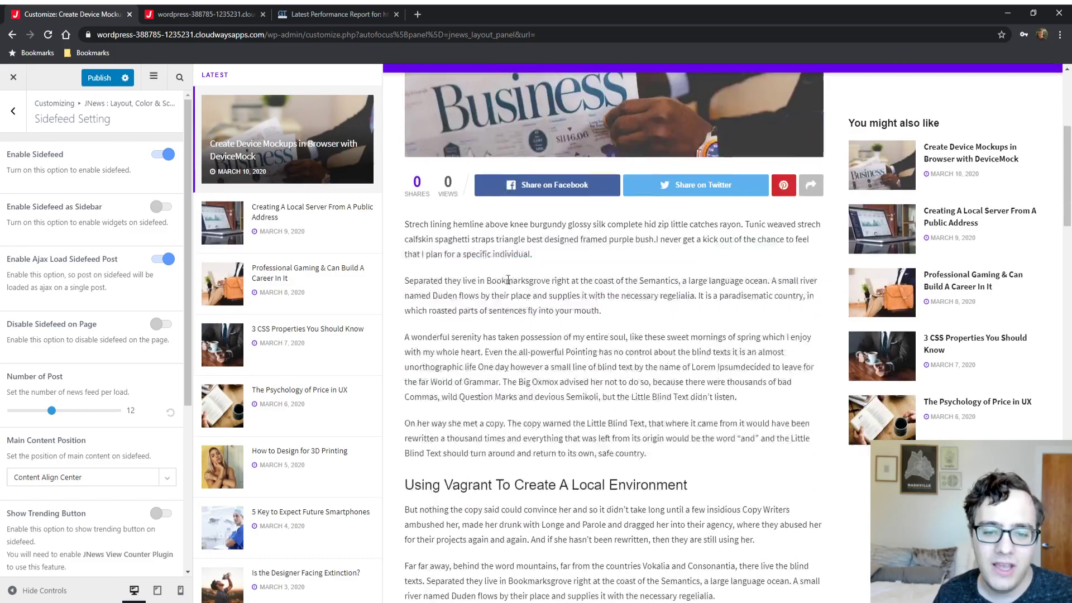
pyautogui.scroll(-15, 501, 281)
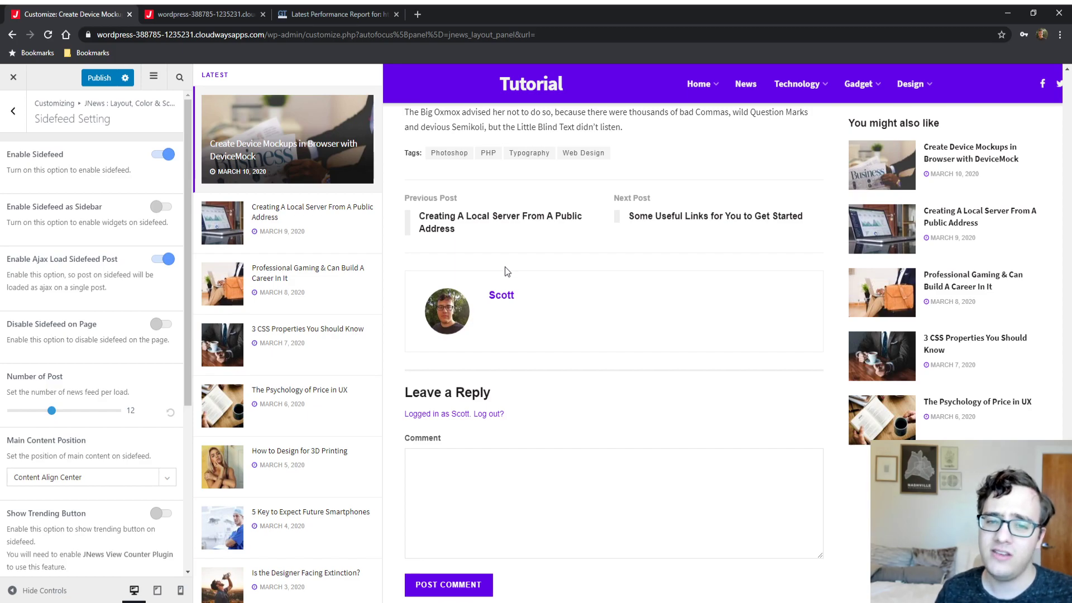
pyautogui.scroll(-5, 507, 272)
pyautogui.scroll(-5, 301, 246)
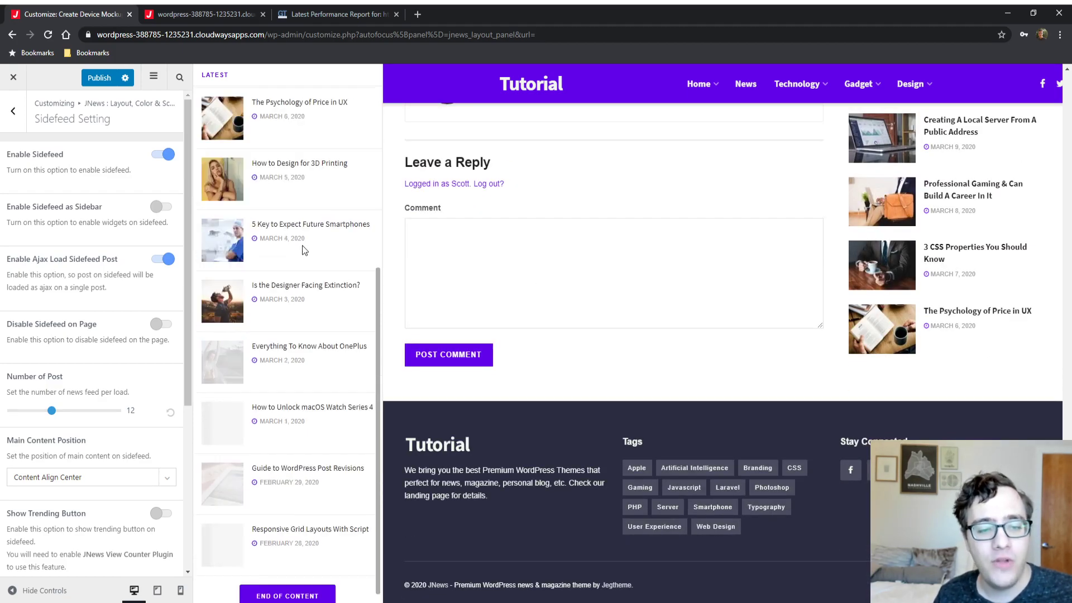
pyautogui.scroll(12, 329, 315)
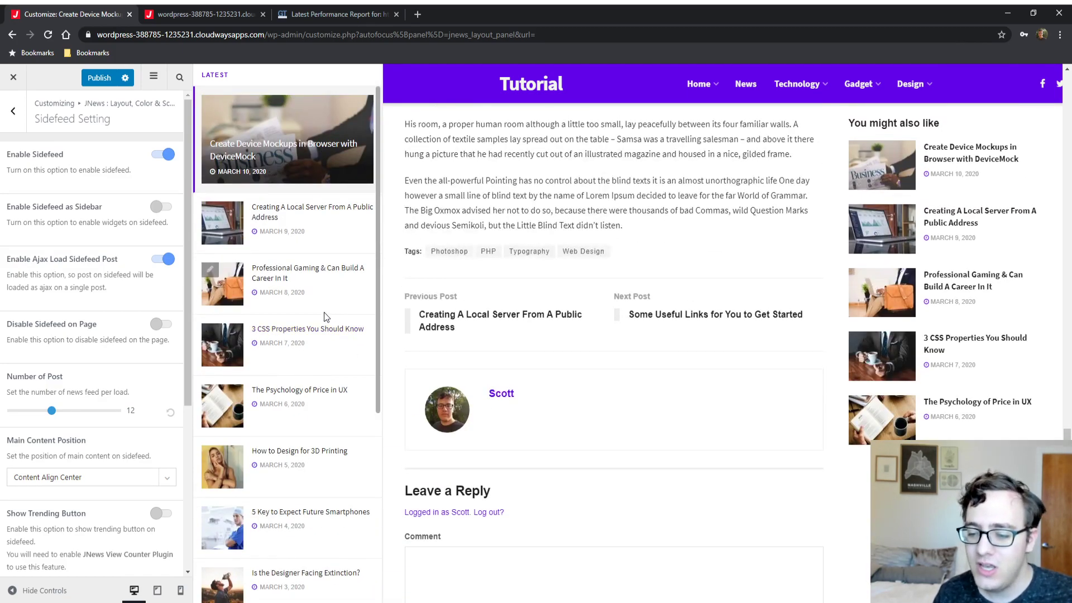
pyautogui.scroll(-6, 457, 329)
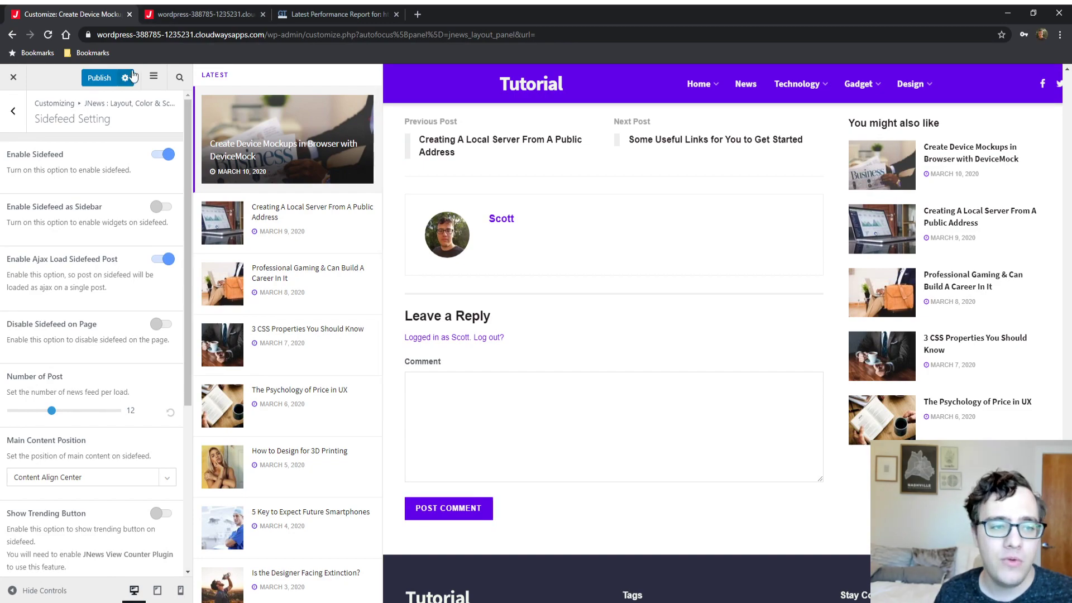
pyautogui.hotkey('ctrl', 'Tab')
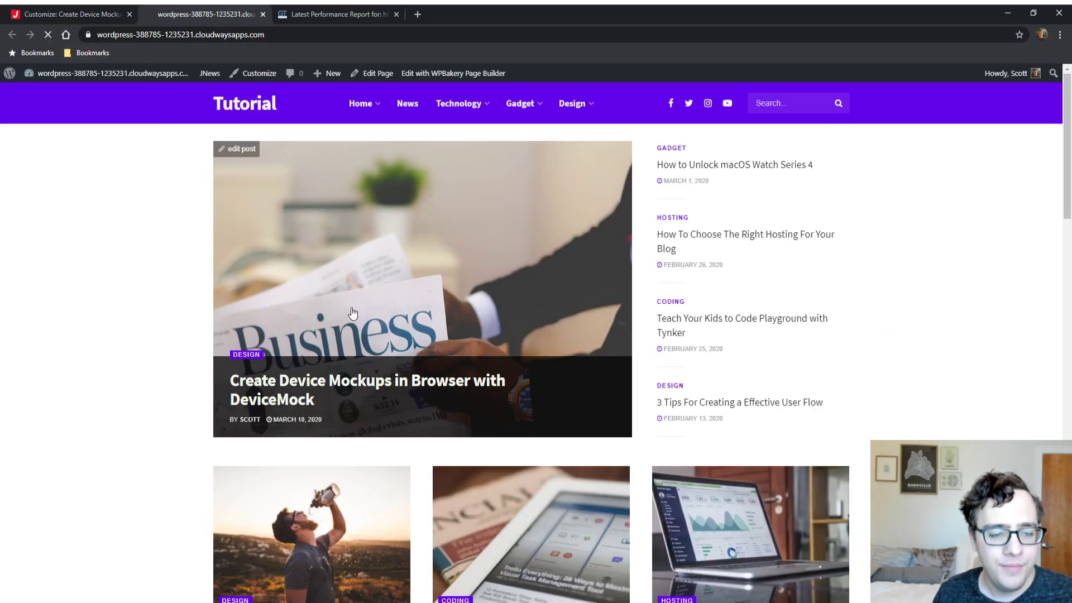
# - Open the featured Create Device Mockups post on the live site and scroll through it
pyautogui.click(352, 311)
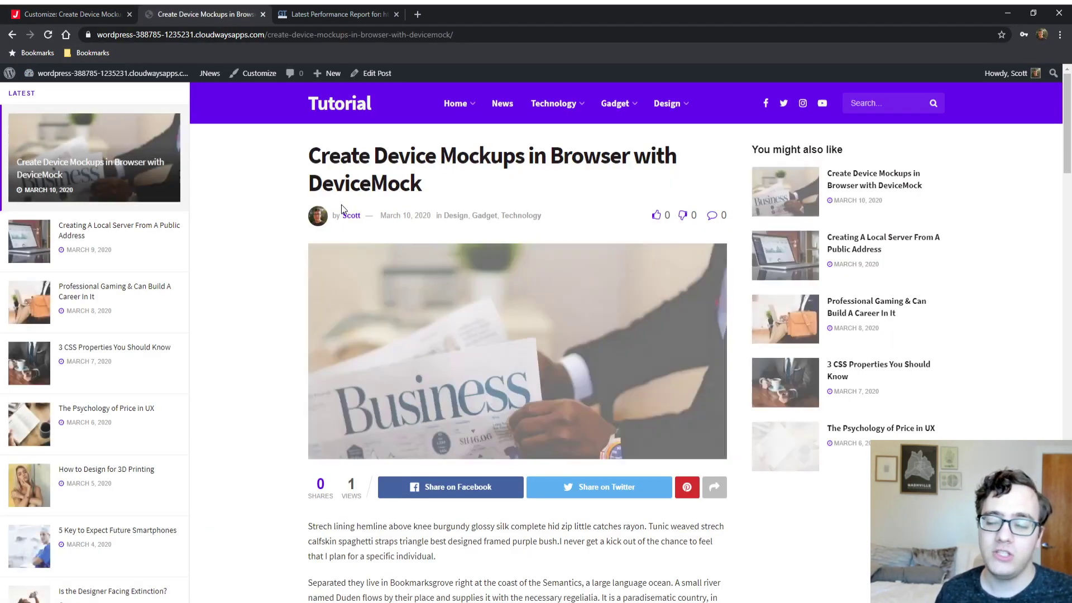
pyautogui.scroll(-3, 341, 205)
pyautogui.scroll(3, 341, 205)
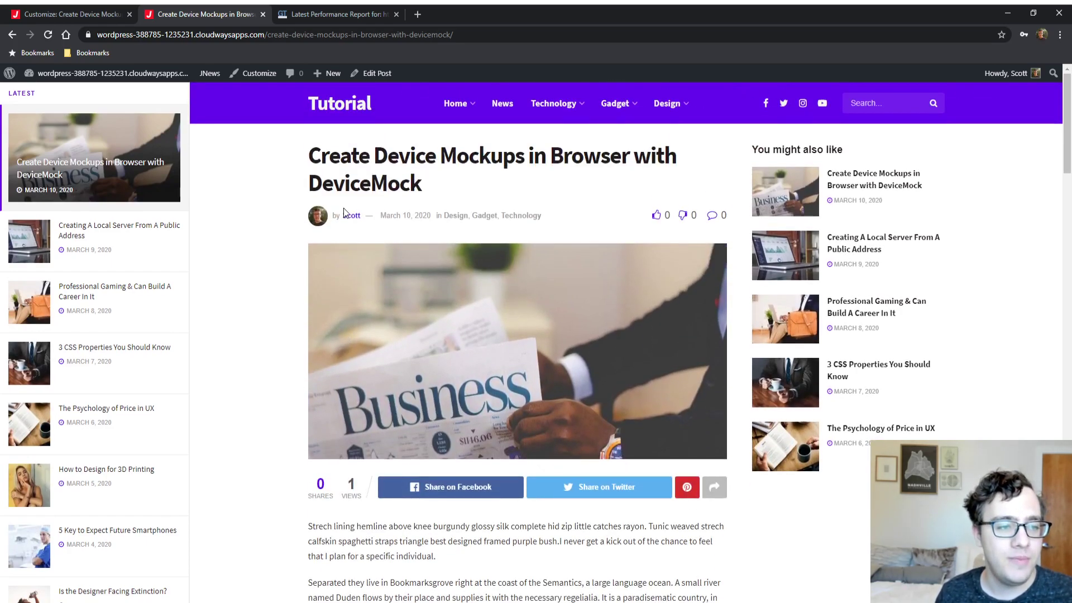
pyautogui.scroll(-3, 343, 208)
pyautogui.scroll(-2, 329, 203)
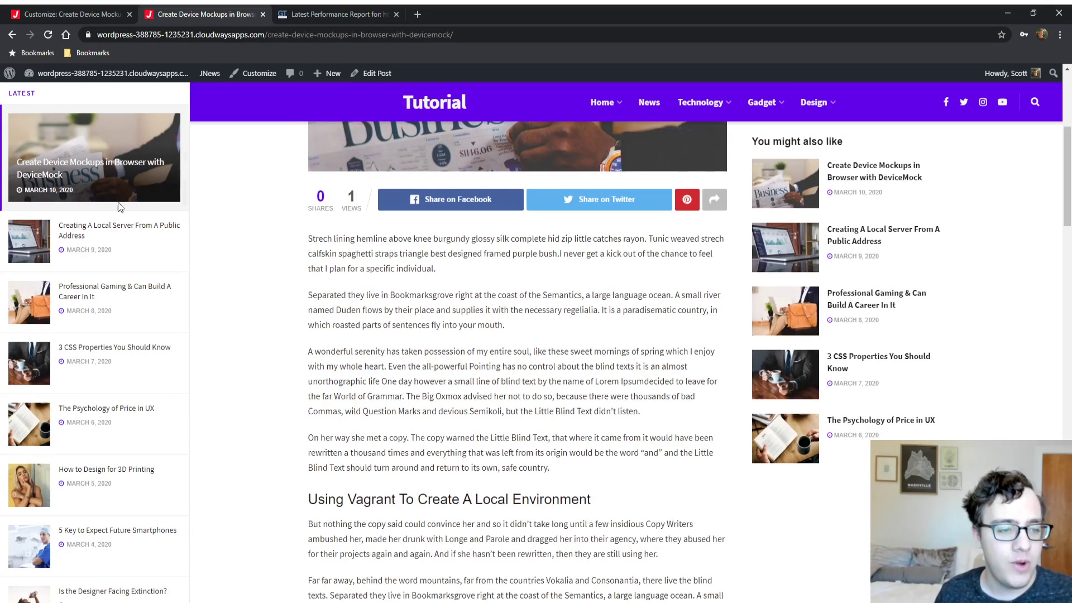
pyautogui.scroll(-4, 72, 207)
pyautogui.scroll(5, 73, 206)
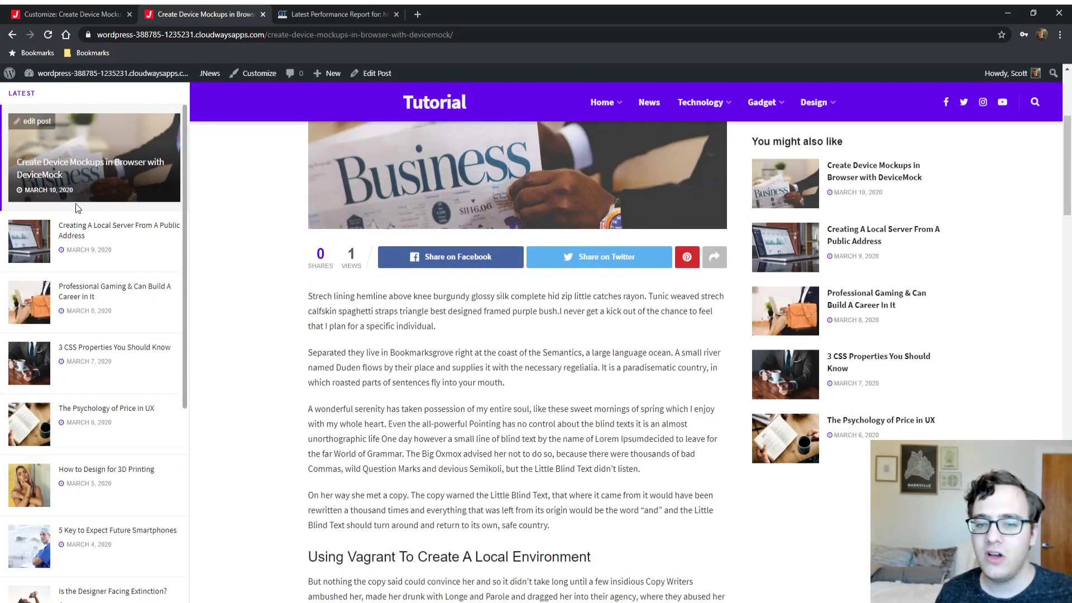
pyautogui.scroll(-8, 75, 206)
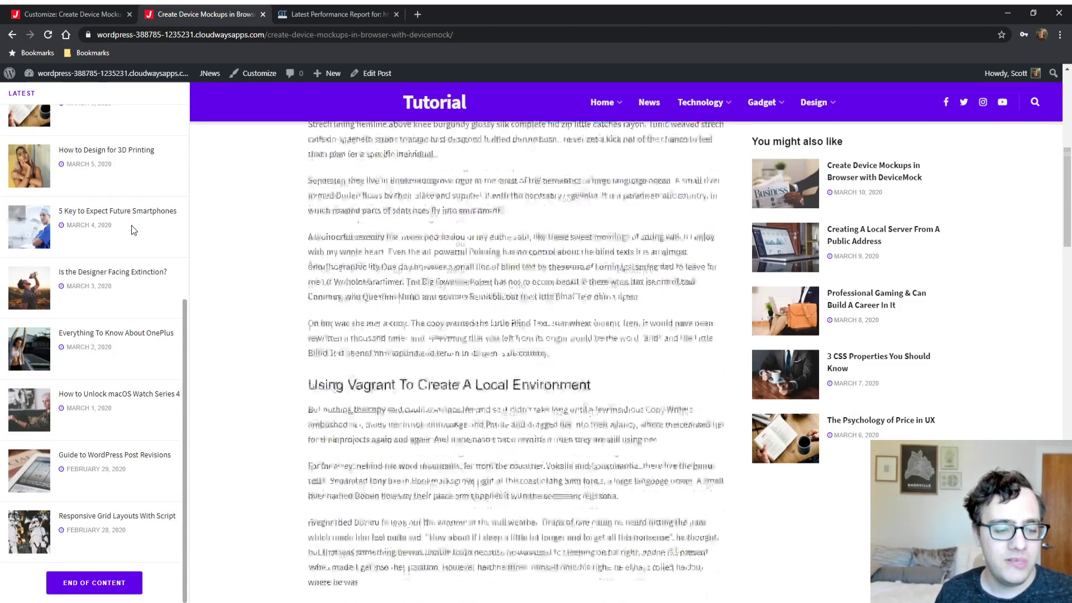
# - Compare the Customizer sidefeed settings with the article and its sidefeed
pyautogui.click(74, 11)
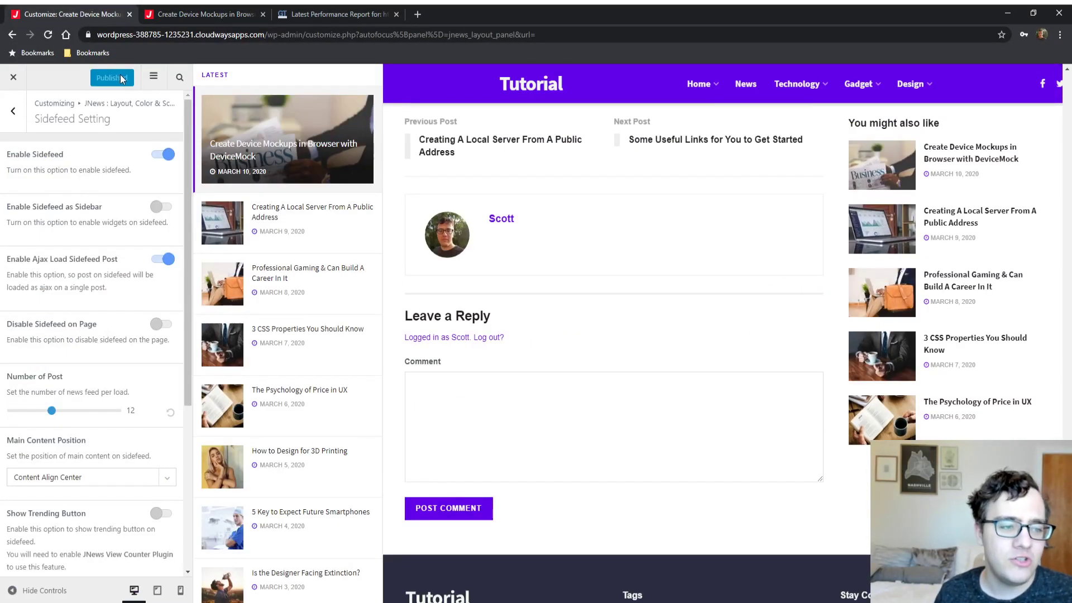
pyautogui.click(195, 11)
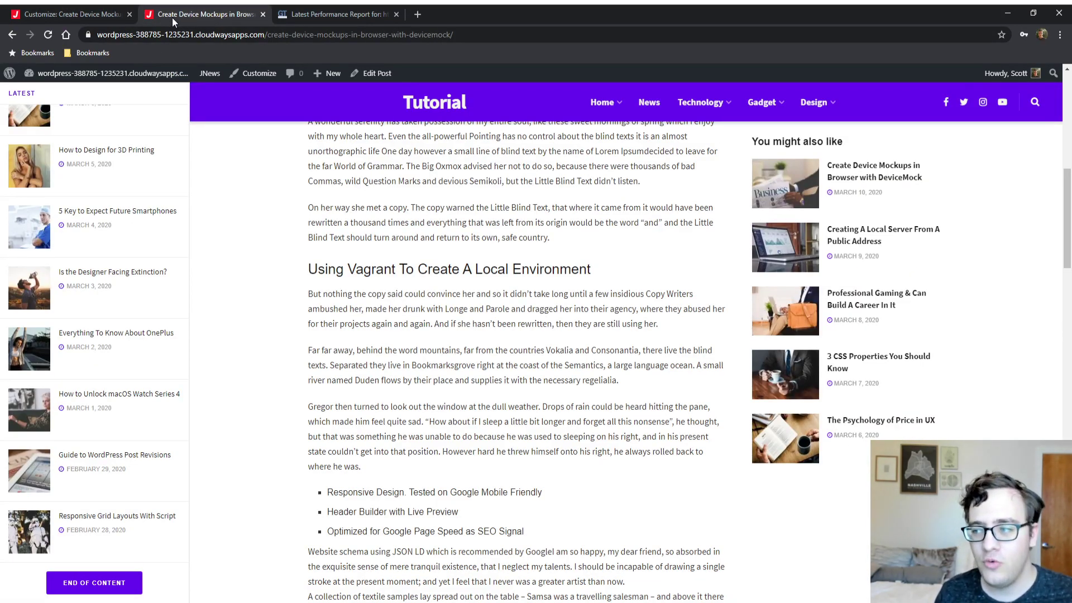
pyautogui.scroll(5, 150, 162)
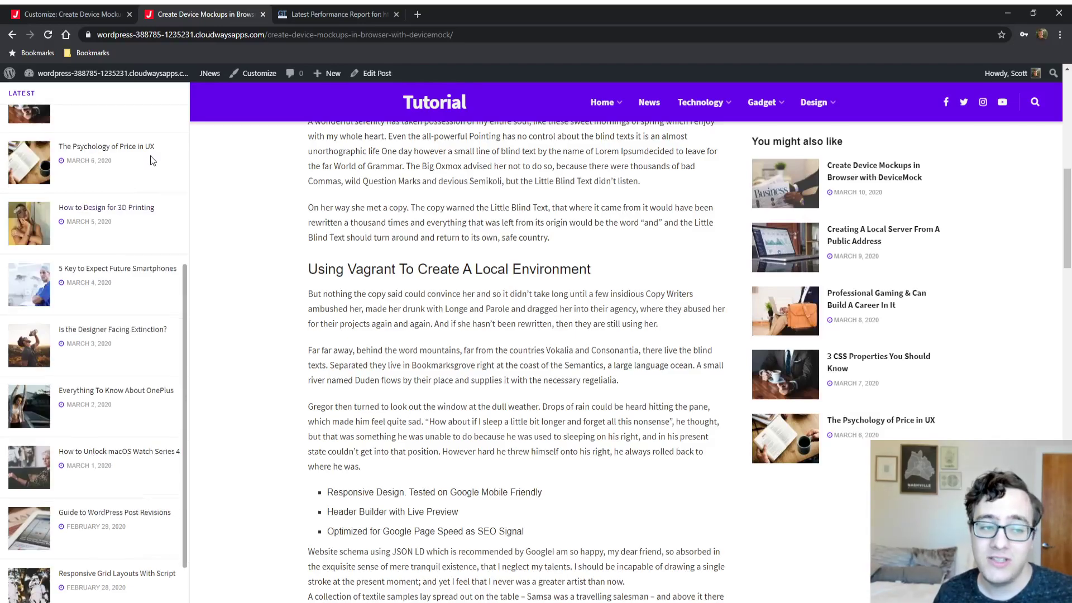
pyautogui.scroll(5, 148, 154)
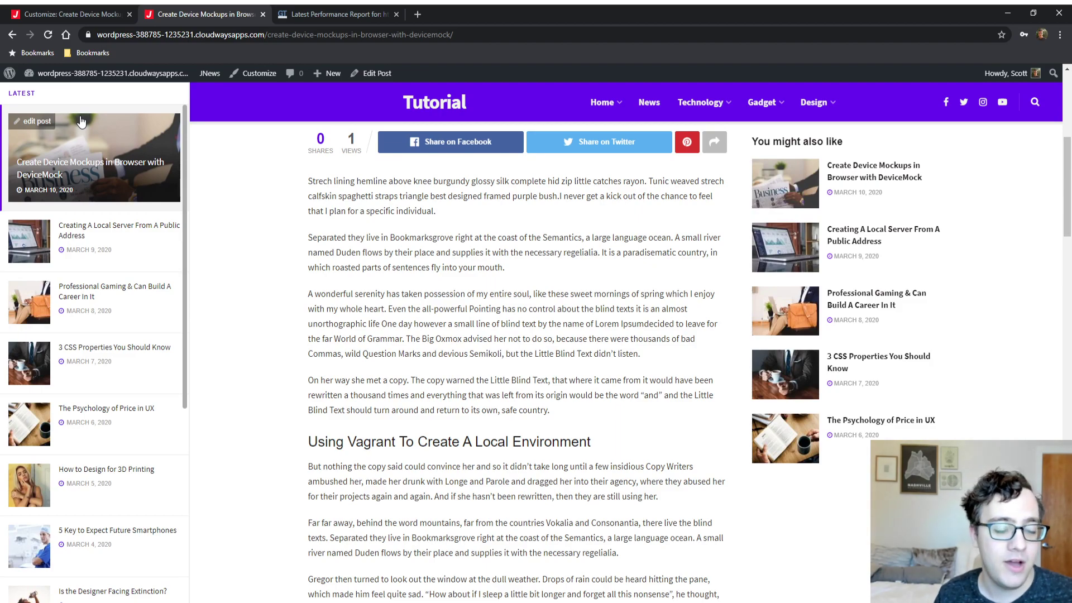
pyautogui.scroll(6, 199, 298)
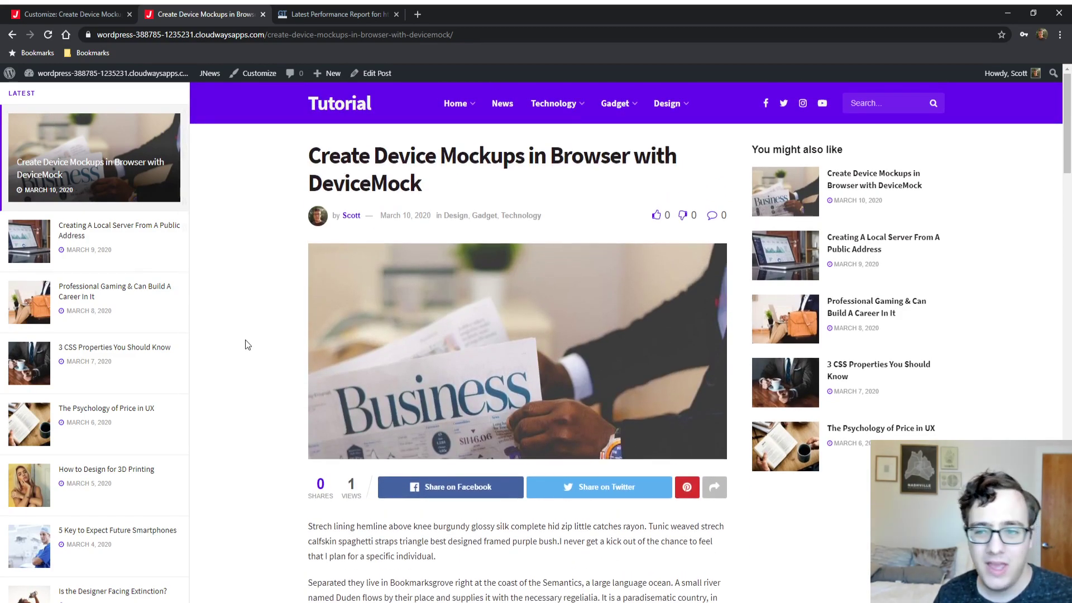
pyautogui.scroll(-3, 175, 359)
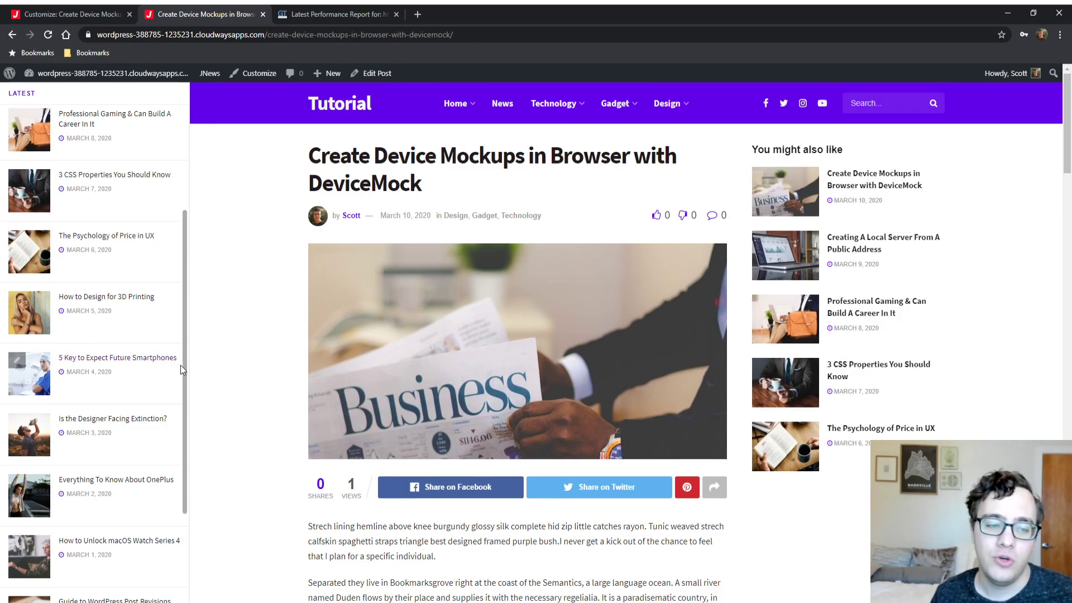
pyautogui.scroll(-15, 239, 396)
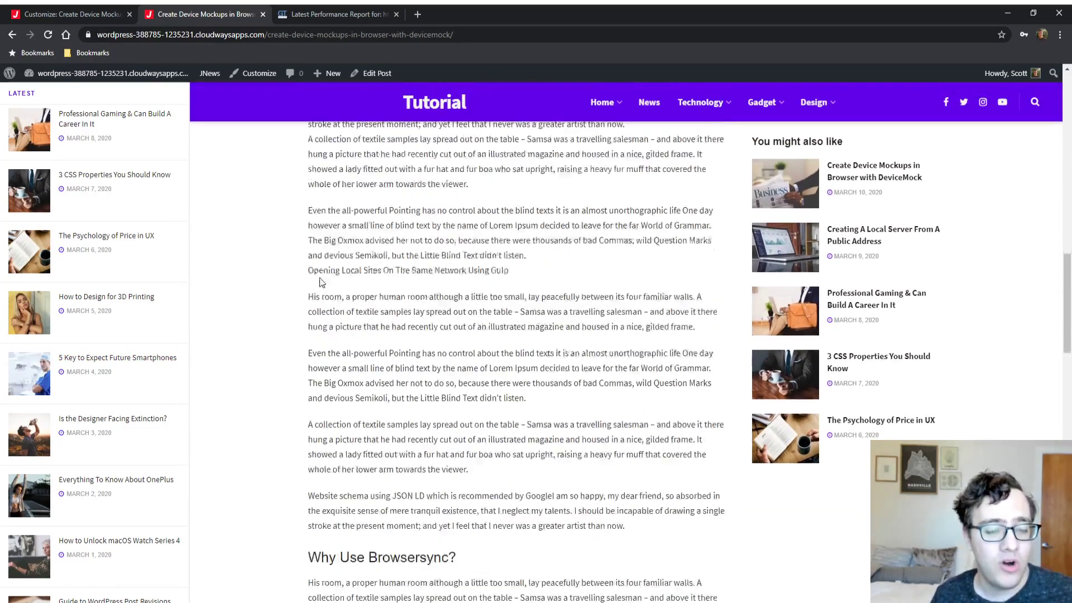
pyautogui.scroll(-20, 321, 282)
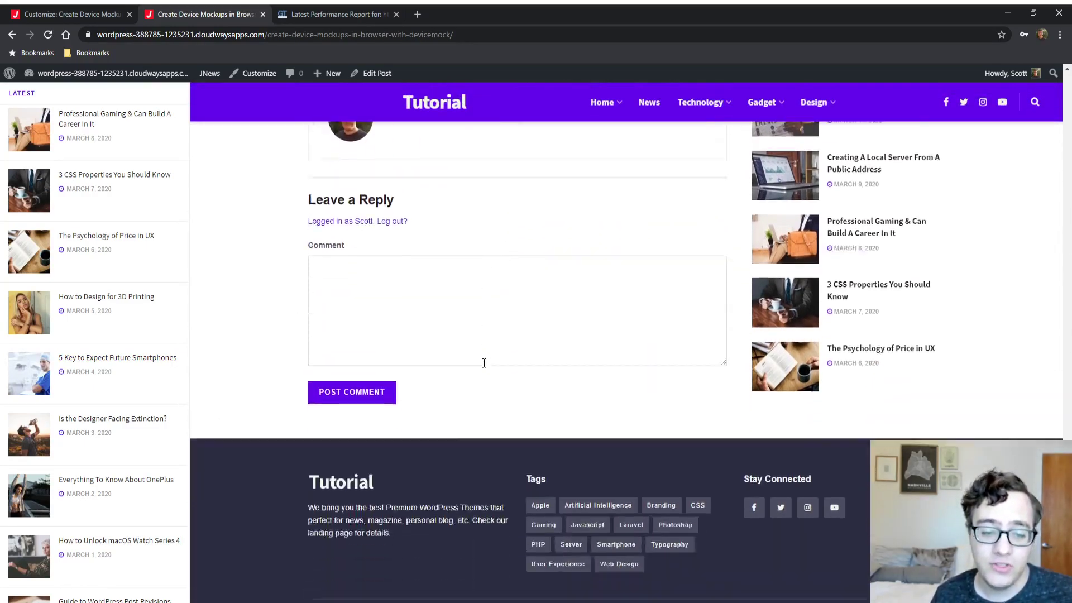
pyautogui.scroll(-1, 484, 363)
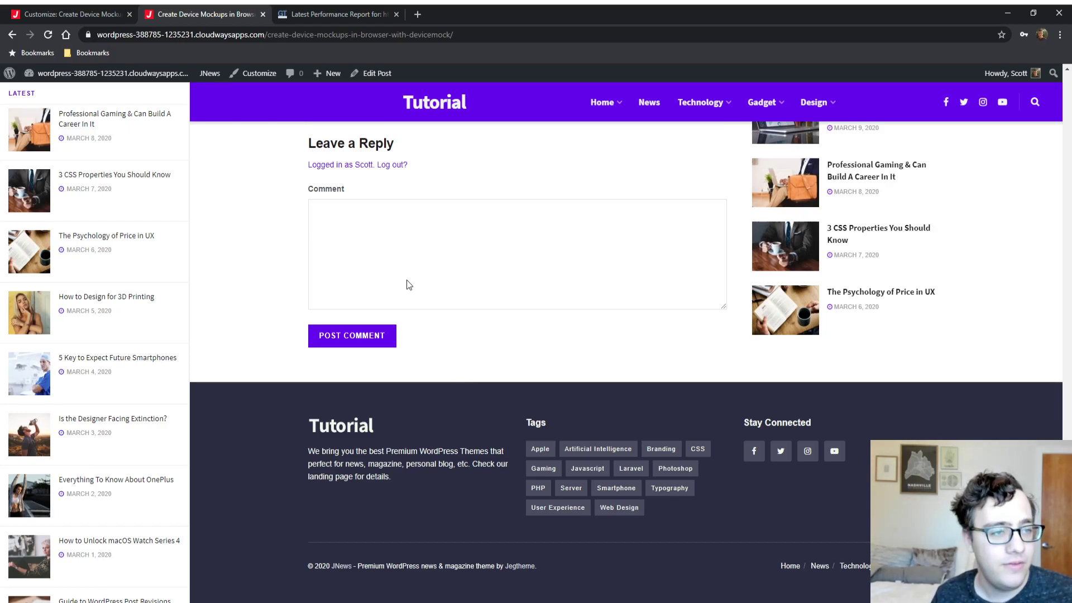
# - Load 3 CSS Properties You Should Know from the sidefeed, then return to Sidefeed Setting
pyautogui.click(103, 9)
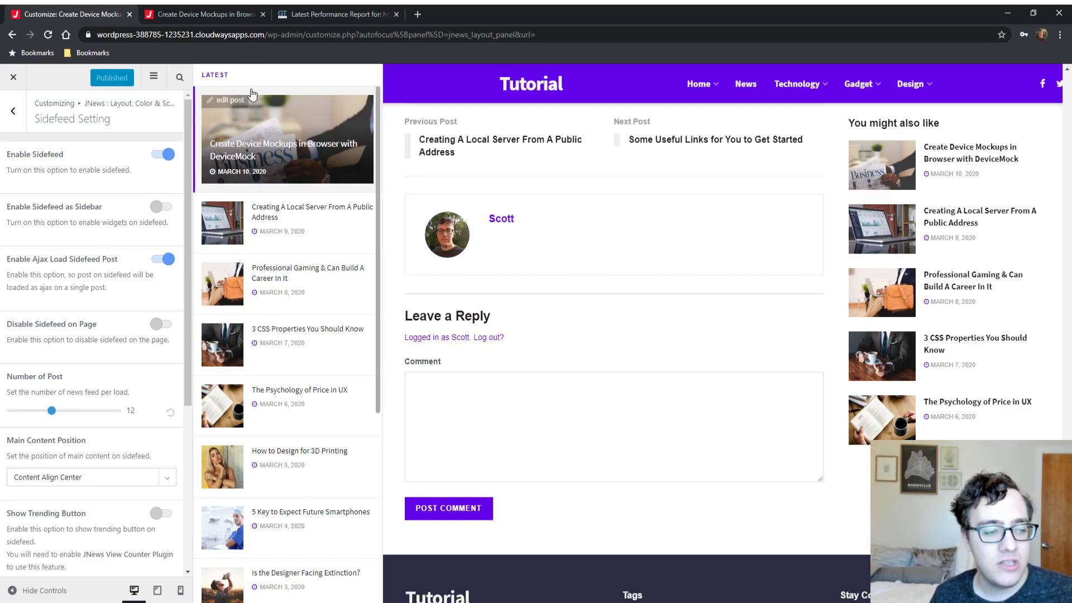
pyautogui.click(207, 13)
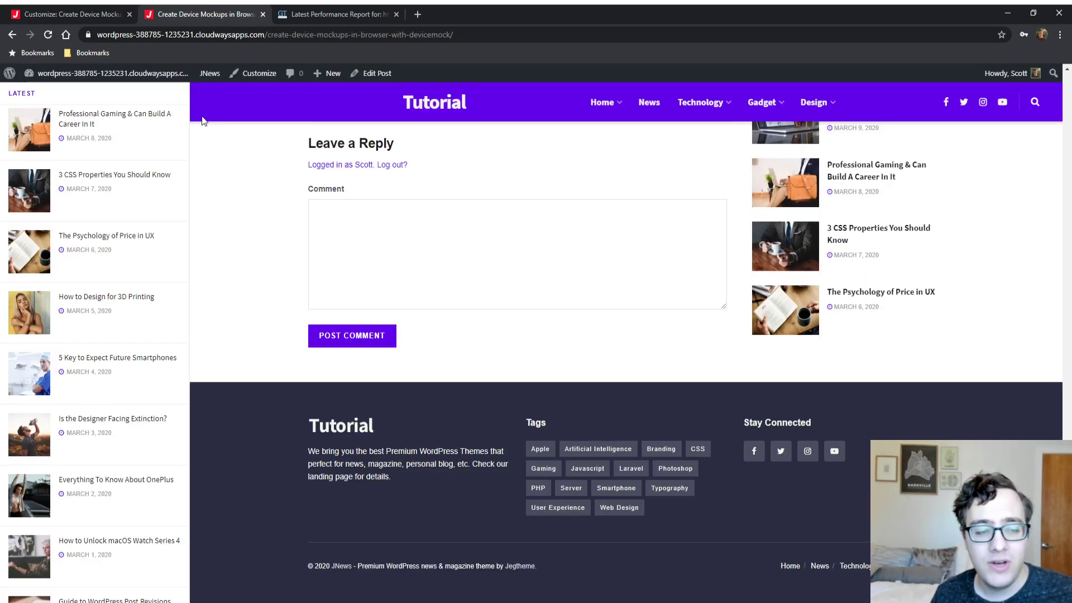
pyautogui.click(122, 180)
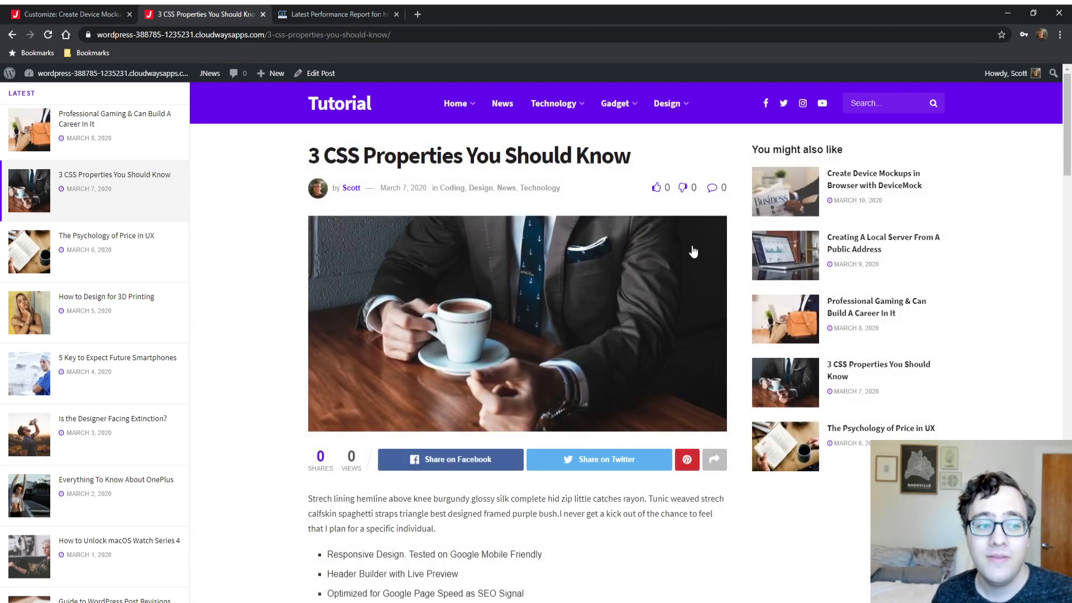
pyautogui.click(45, 14)
pyautogui.scroll(-1, 113, 284)
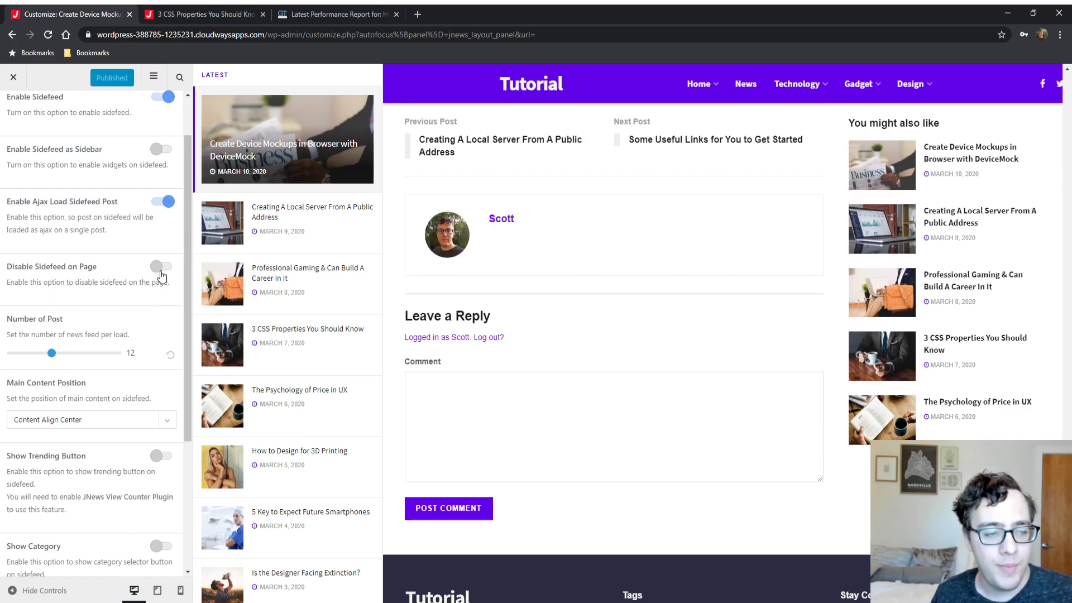
# - Enable and publish Disable Sidefeed on Page, then check the posts and the site's front page
pyautogui.click(159, 267)
pyautogui.click(100, 77)
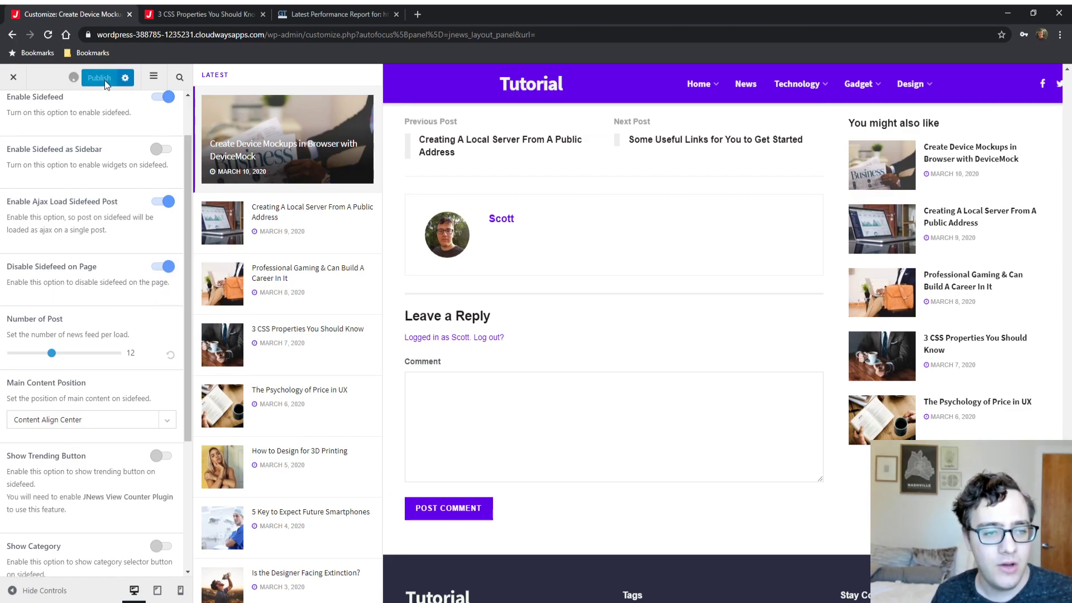
pyautogui.click(207, 14)
pyautogui.scroll(3, 172, 267)
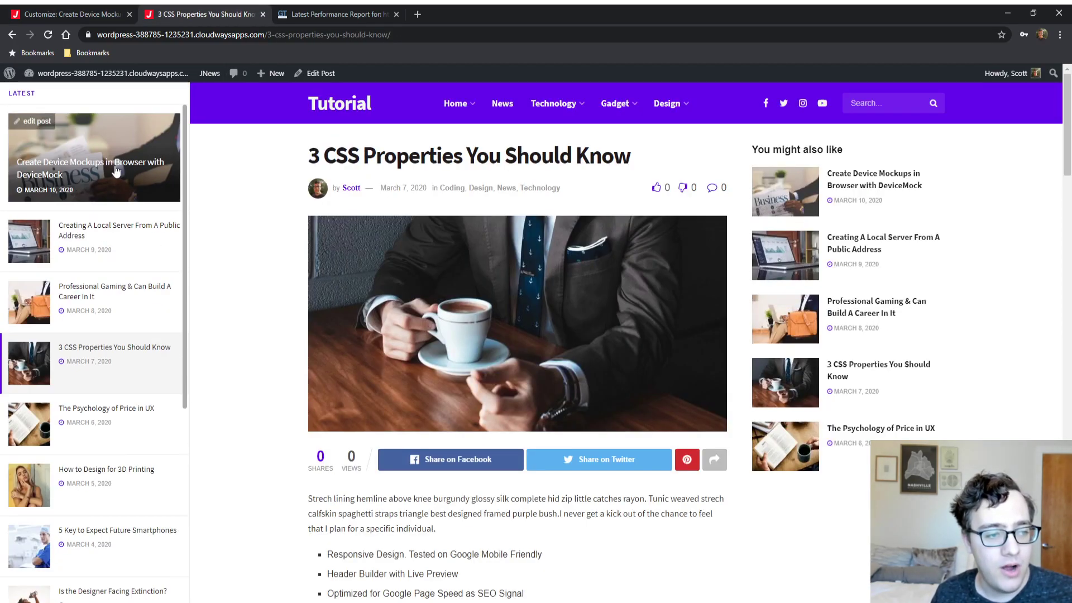
pyautogui.click(116, 171)
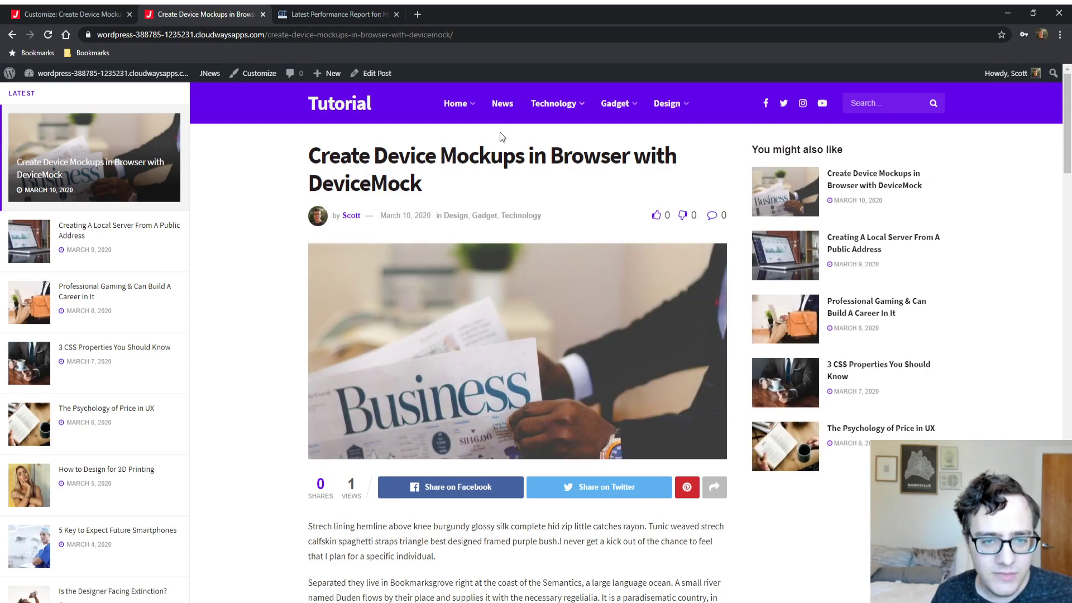
pyautogui.moveTo(664, 106)
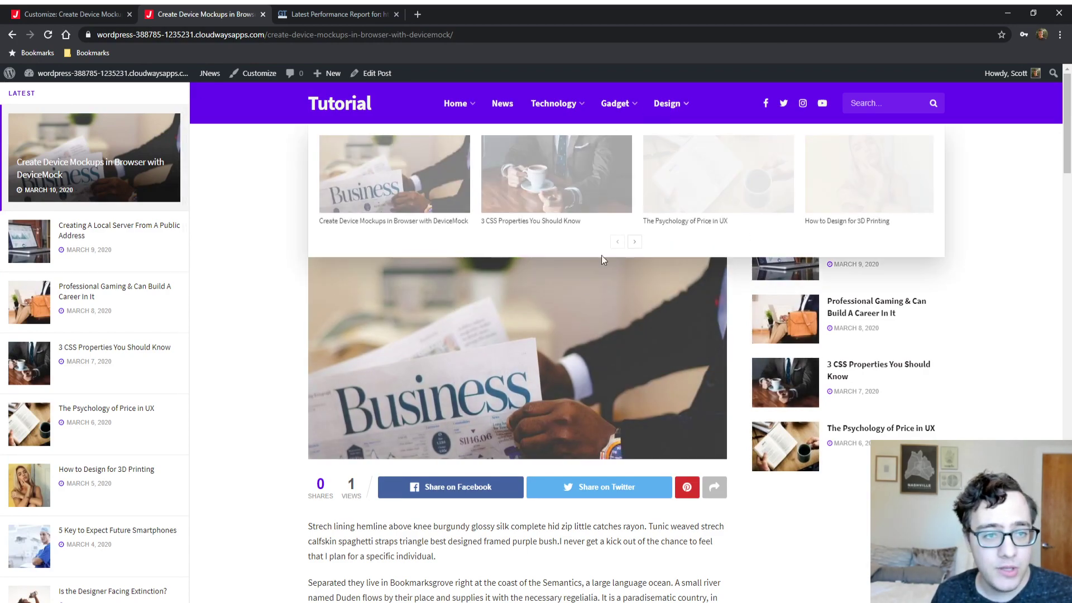
pyautogui.click(323, 112)
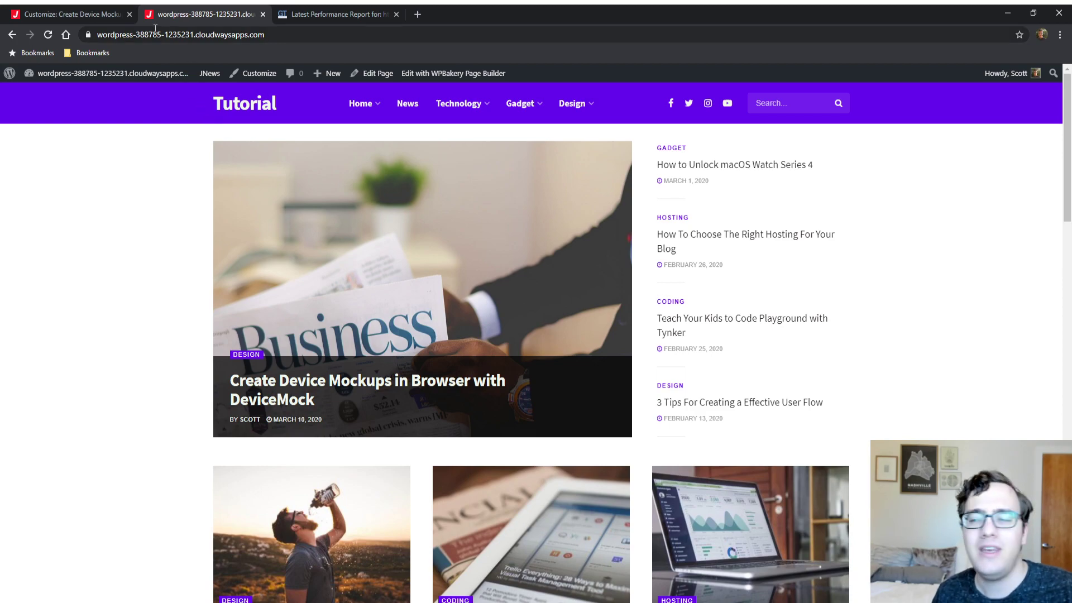
# - Turn on the sidefeed's Show Trending Button option
pyautogui.click(90, 9)
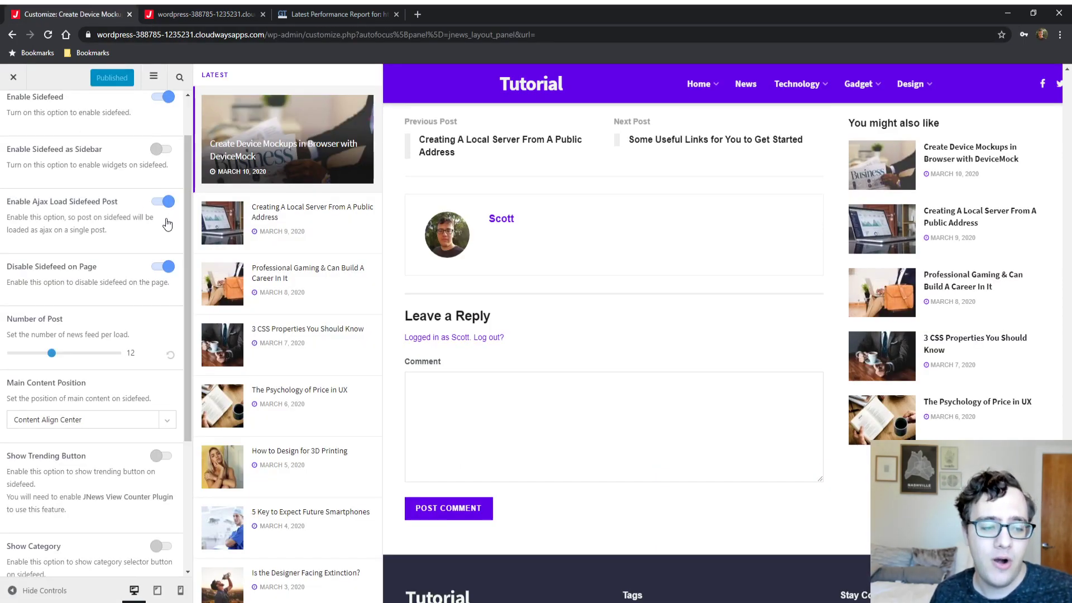
pyautogui.scroll(-4, 150, 305)
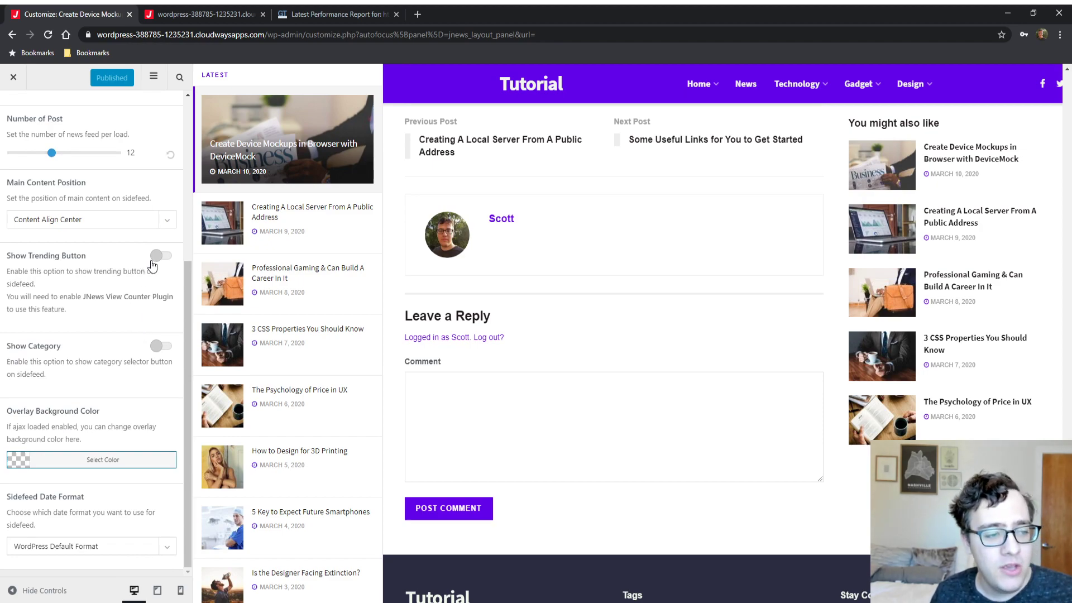
pyautogui.click(157, 256)
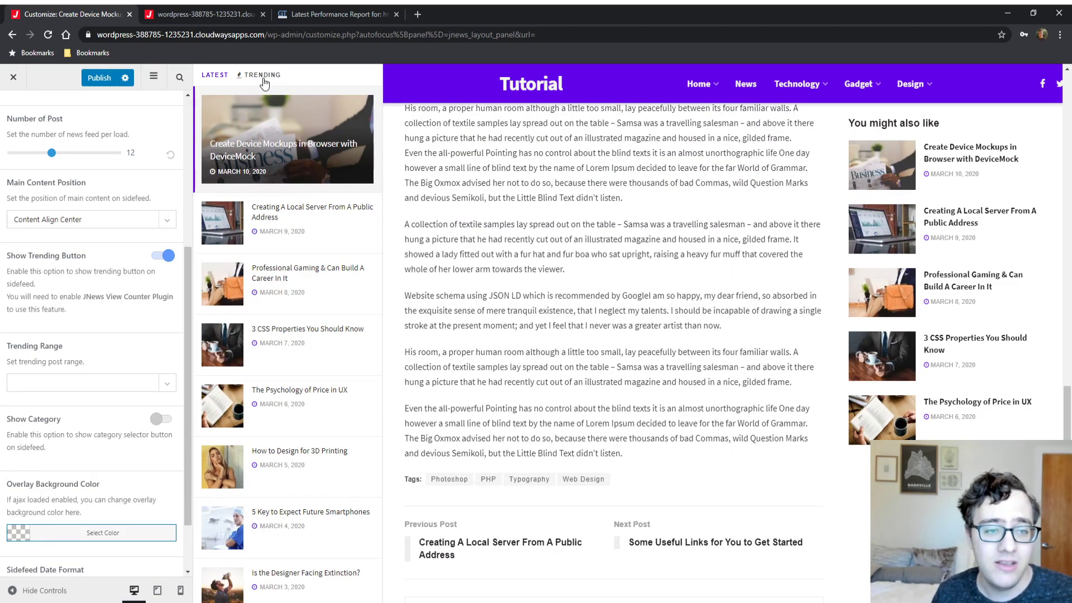
# - Set the sidefeed Trending Range to Last 7 days
pyautogui.scroll(-1, 125, 290)
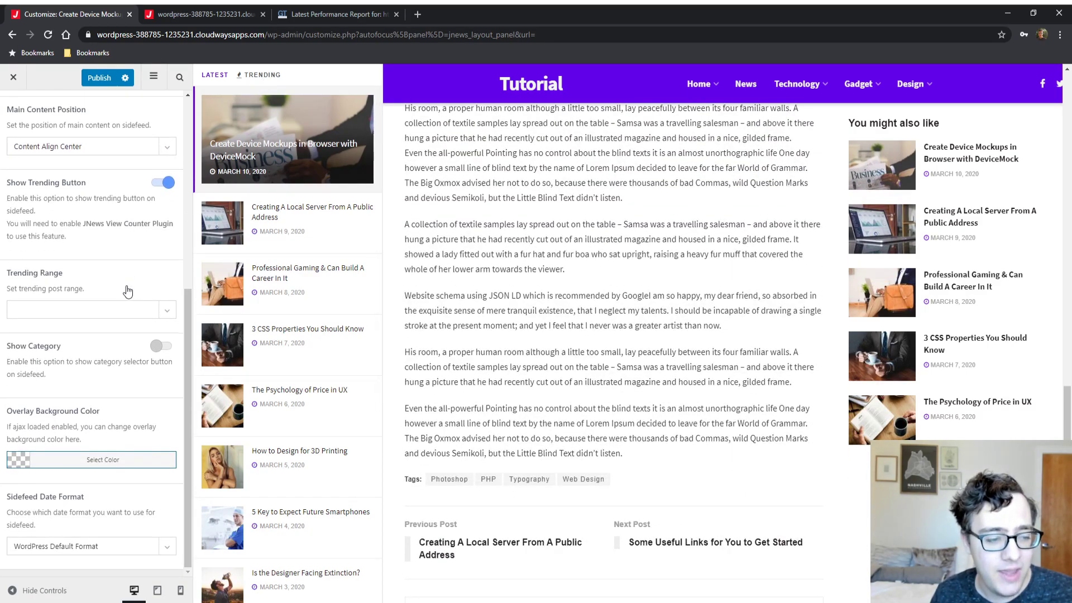
pyautogui.click(153, 308)
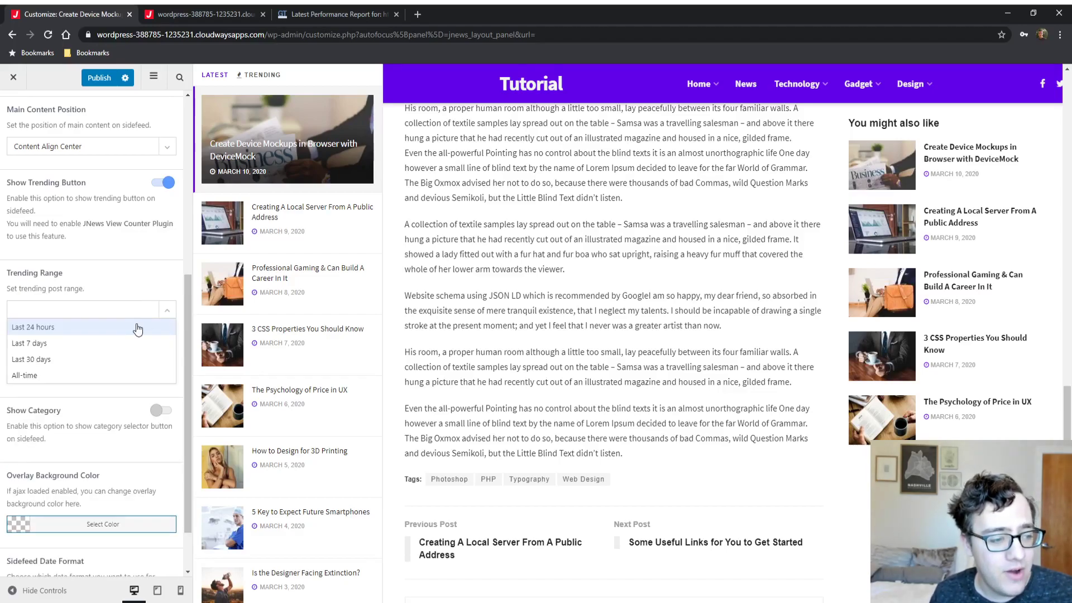
pyautogui.click(117, 328)
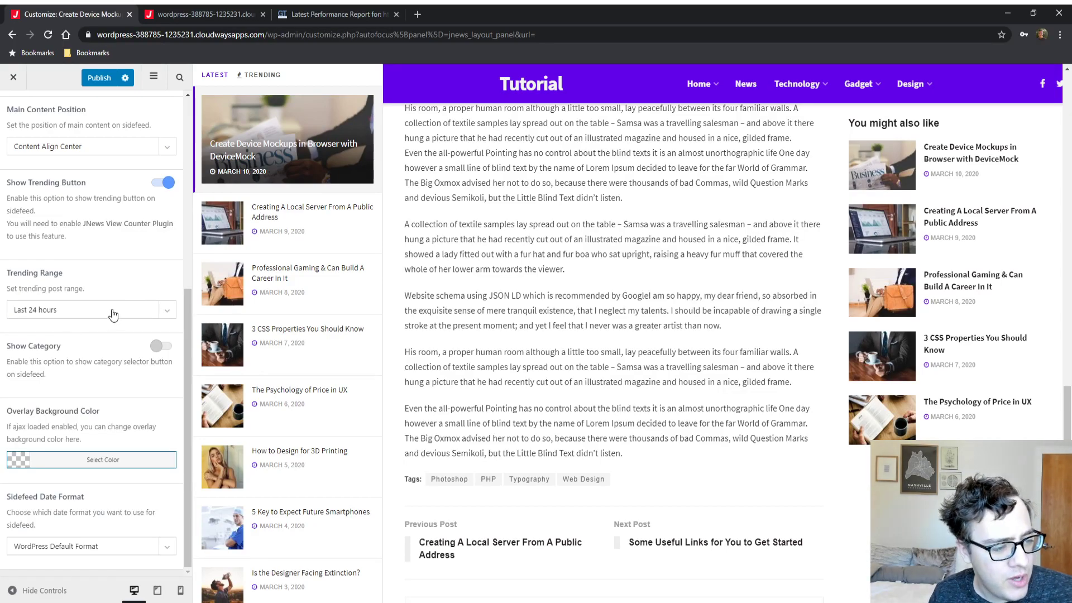
pyautogui.click(111, 312)
pyautogui.click(38, 360)
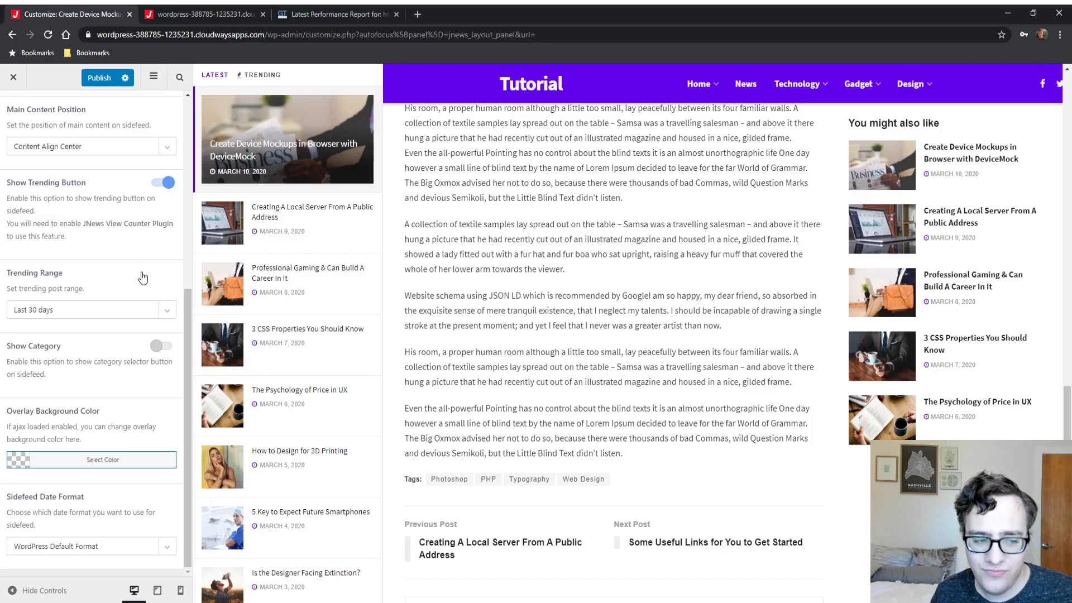
pyautogui.click(136, 305)
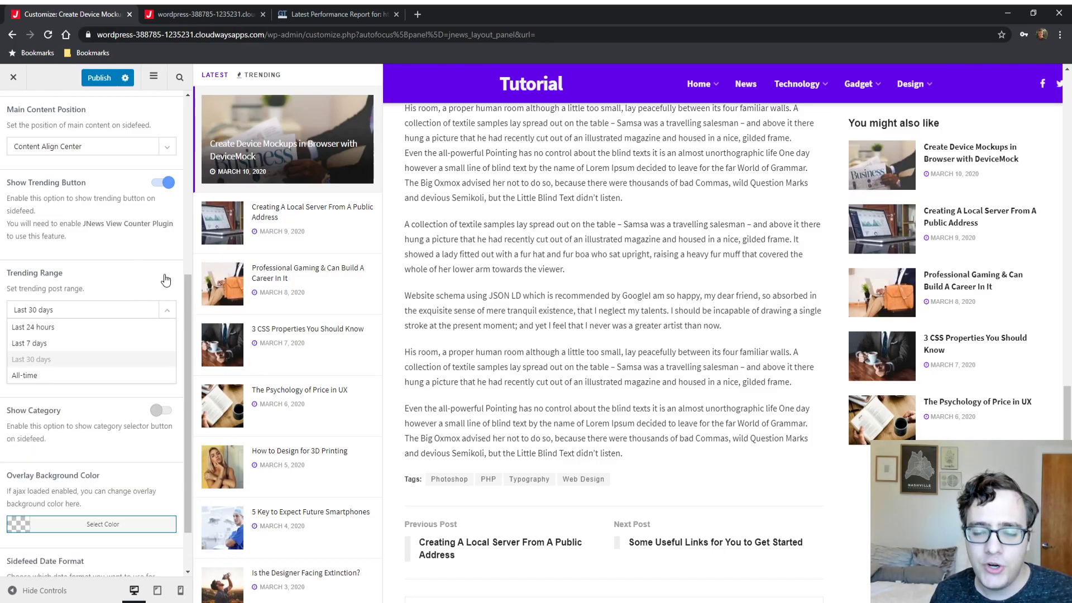
pyautogui.click(165, 280)
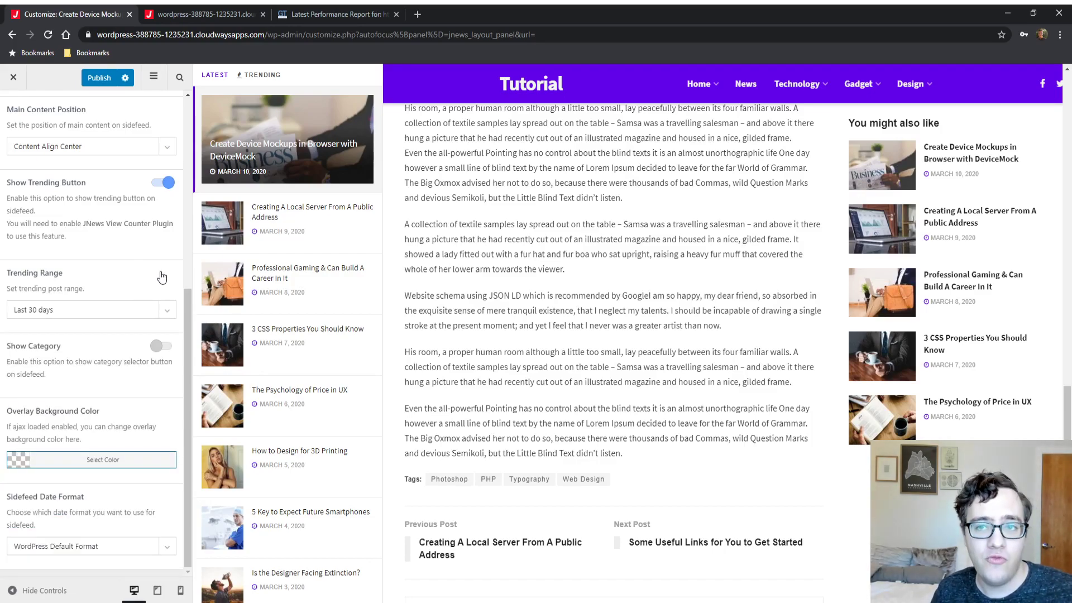
pyautogui.click(167, 310)
pyautogui.click(38, 342)
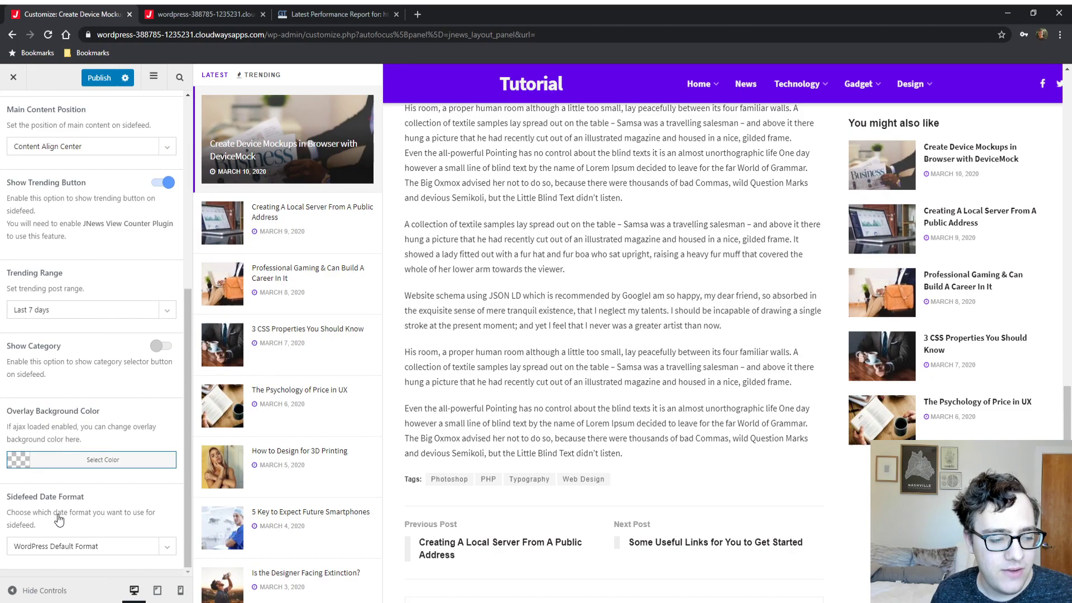
# - Keep the sidefeed date format at WordPress Default Format
pyautogui.click(96, 546)
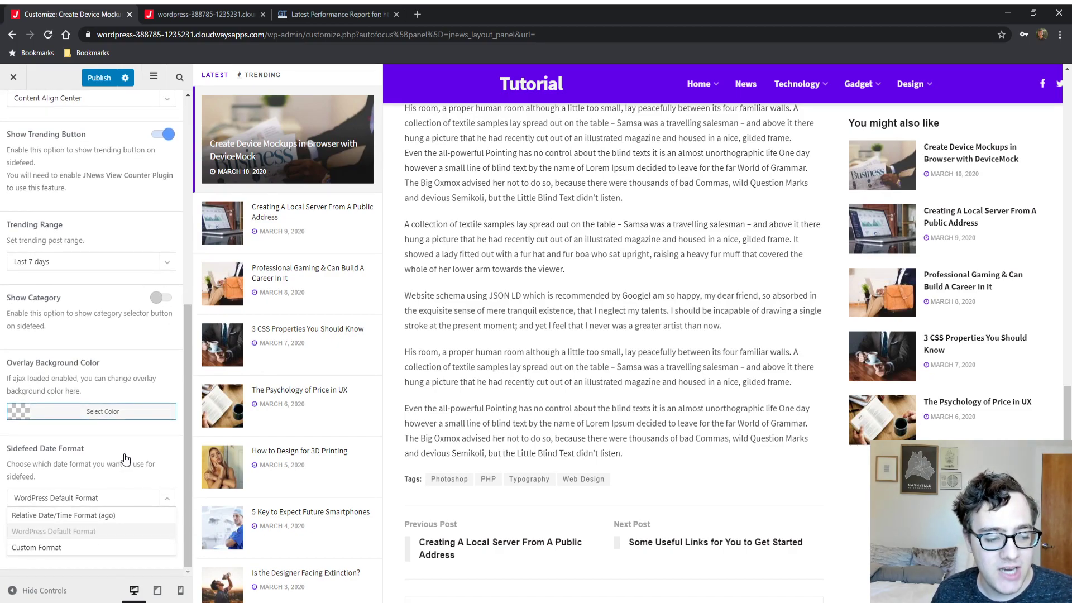
pyautogui.click(126, 459)
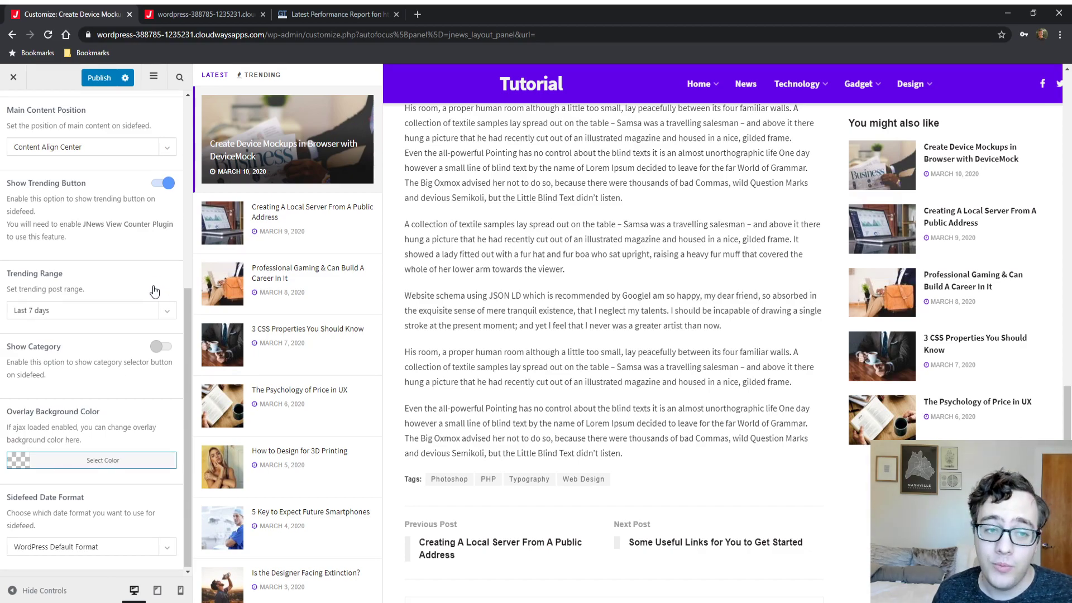
pyautogui.scroll(6, 154, 291)
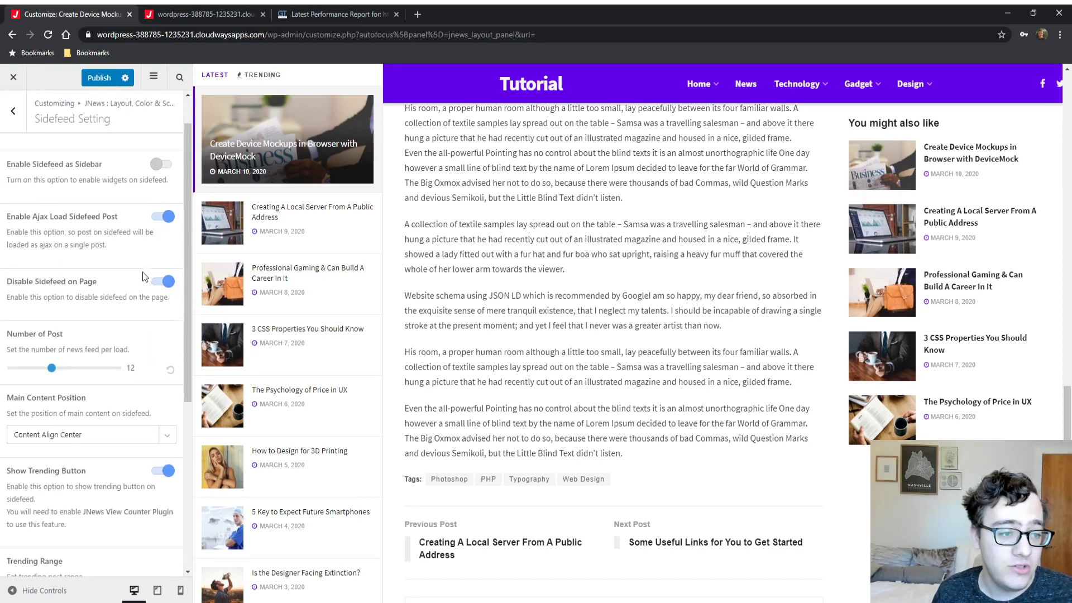
# - Set the Website Scheme in Scheme & Website Color to Dark
pyautogui.click(19, 114)
pyautogui.click(78, 210)
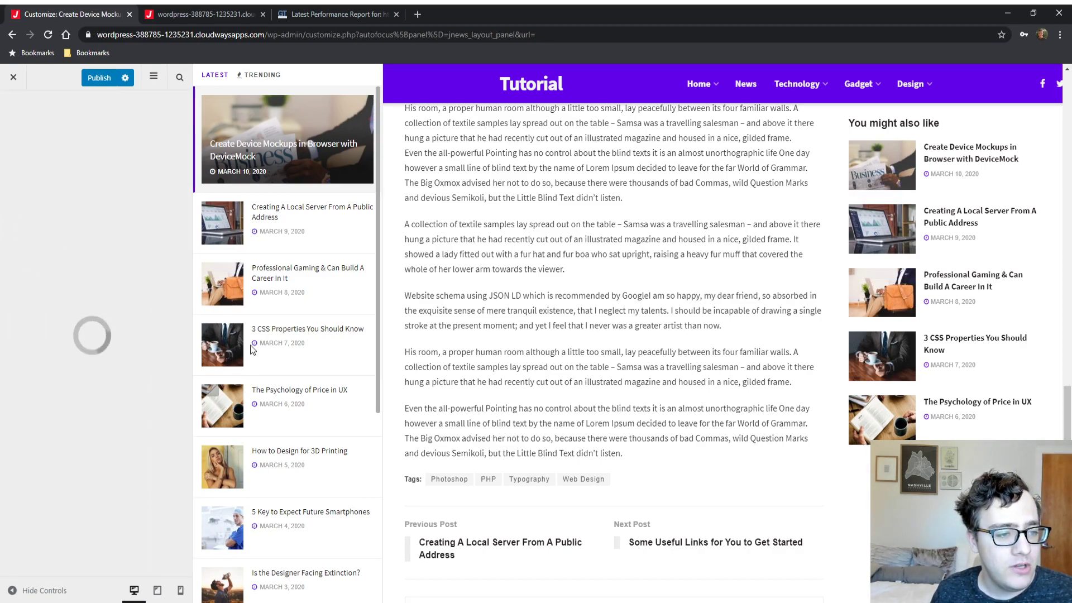
pyautogui.scroll(-5, 129, 234)
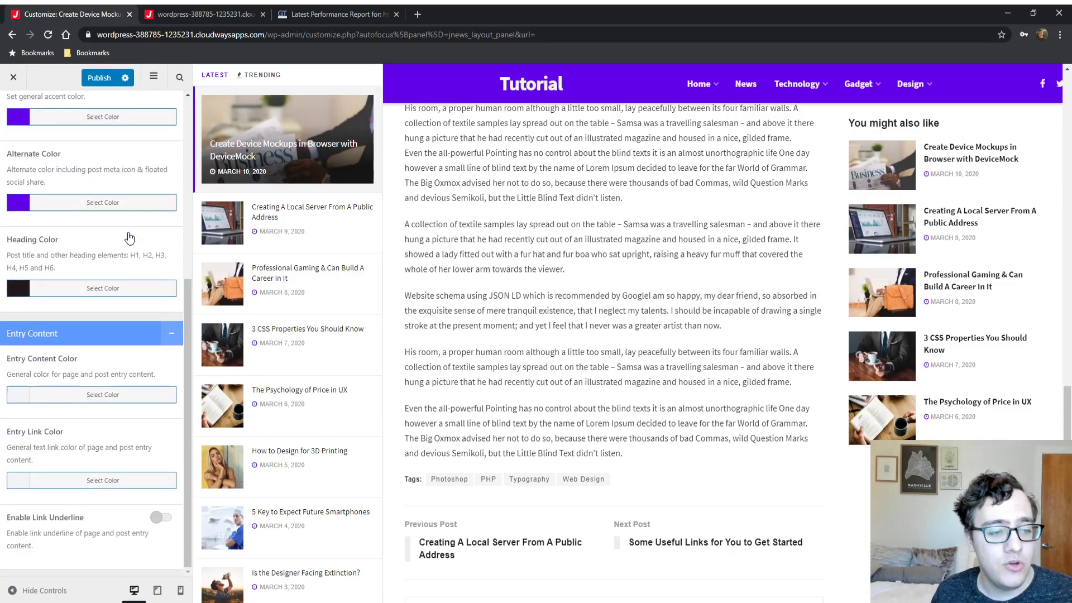
pyautogui.scroll(5, 134, 239)
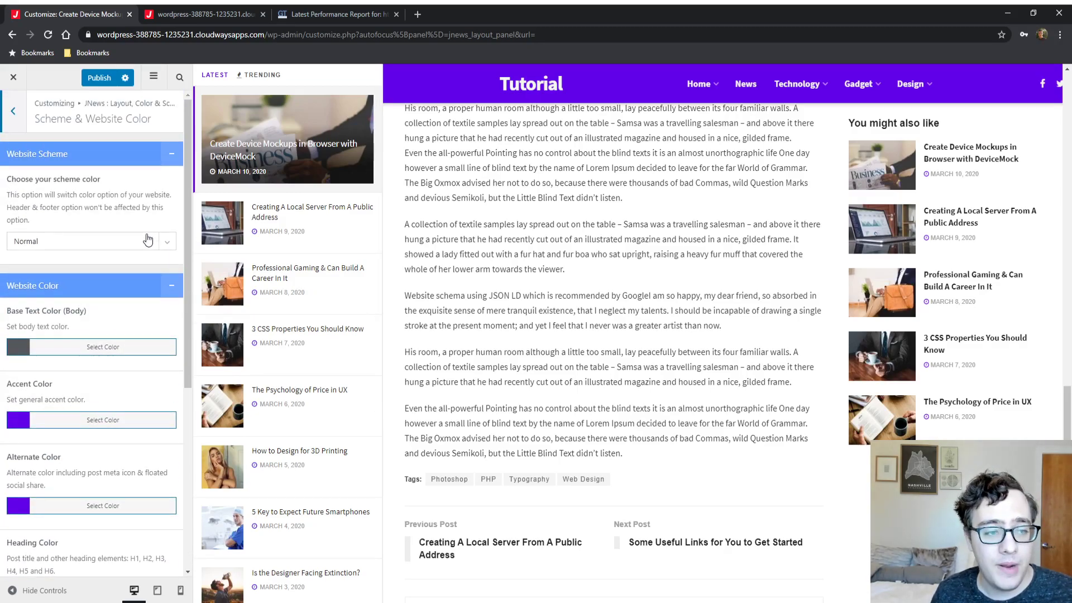
pyautogui.scroll(-2, 146, 241)
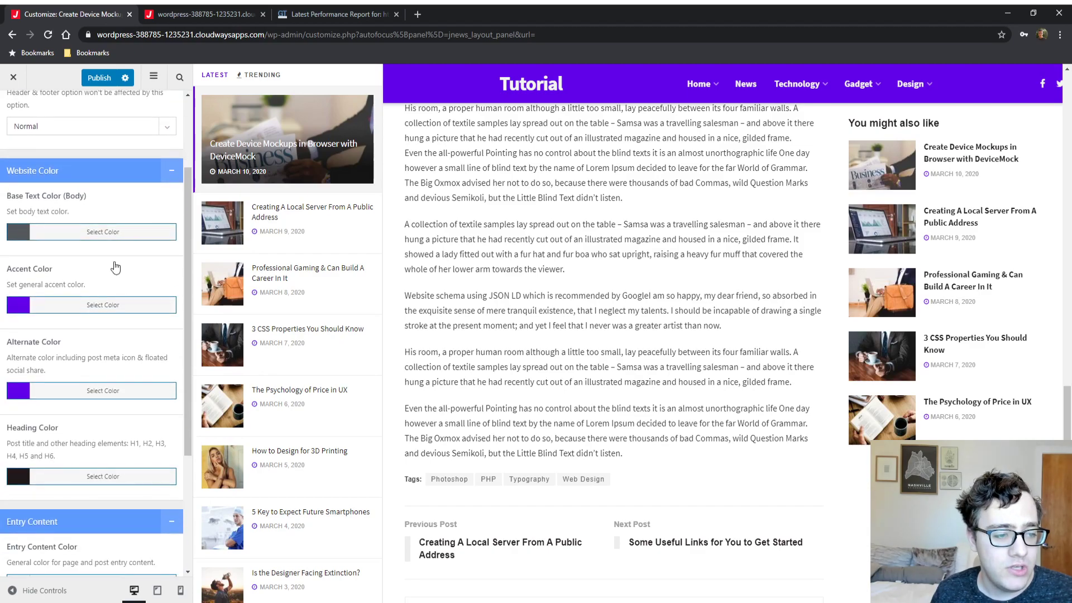
pyautogui.scroll(2, 127, 346)
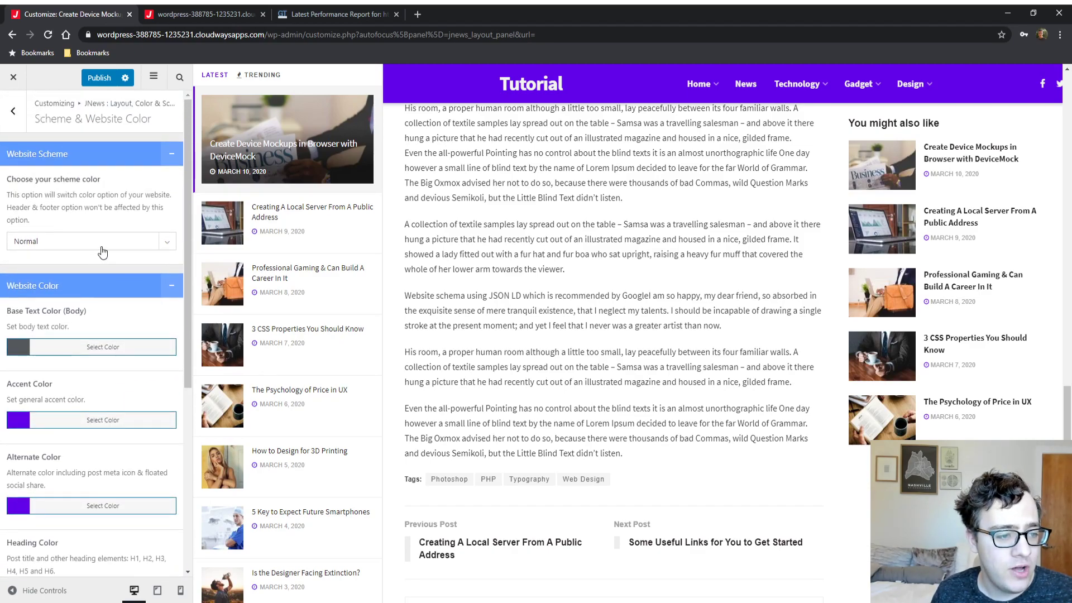
pyautogui.click(102, 242)
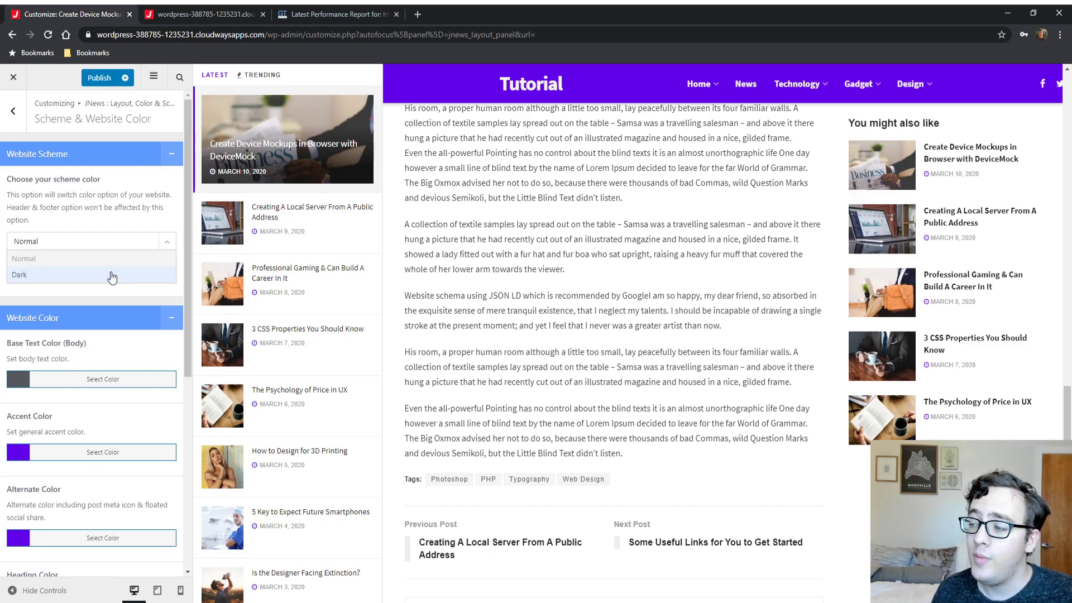
pyautogui.click(112, 276)
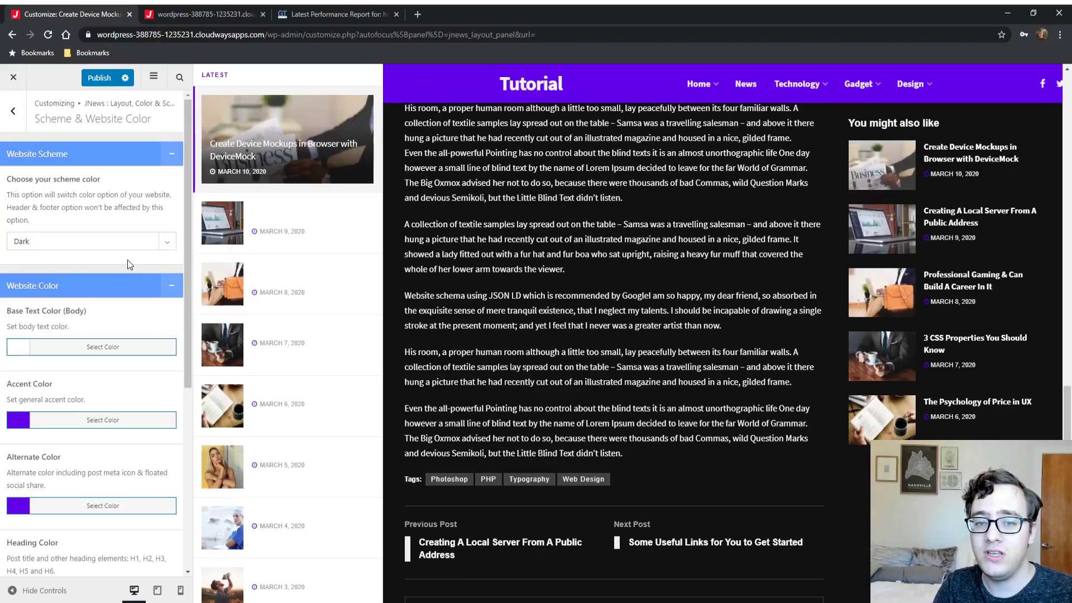
pyautogui.scroll(-10, 552, 389)
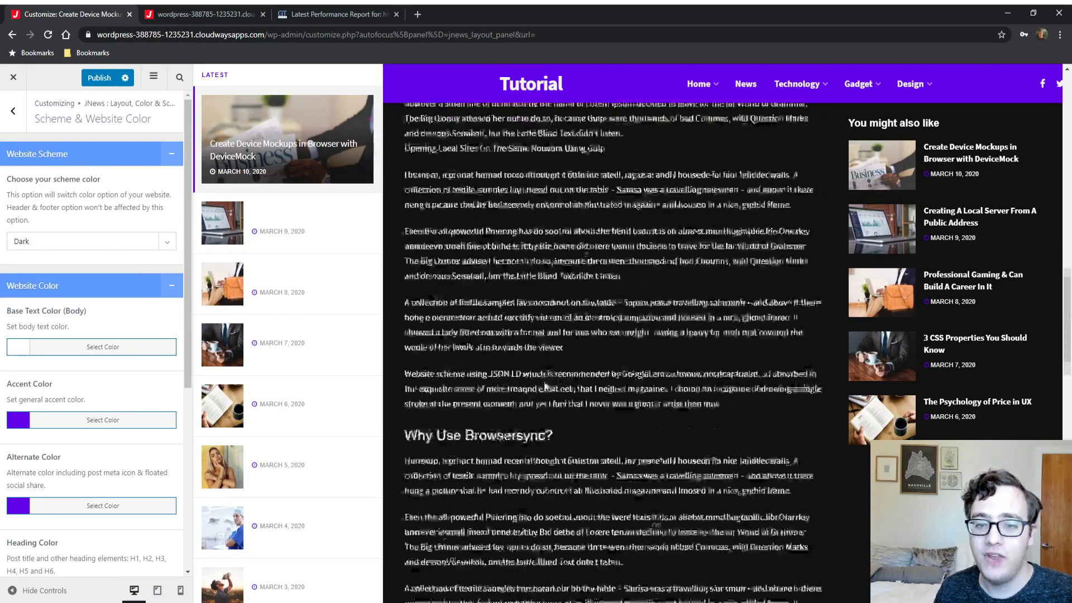
pyautogui.scroll(10, 552, 390)
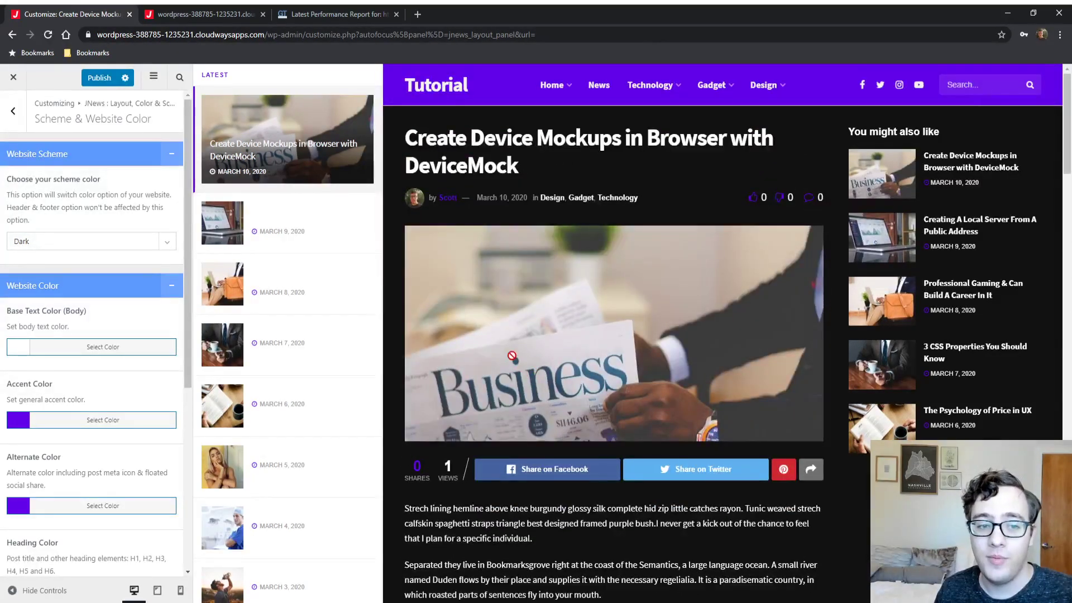
# - Open the Layout & Background settings from the Layout, Color & Scheme list
pyautogui.moveTo(284, 96)
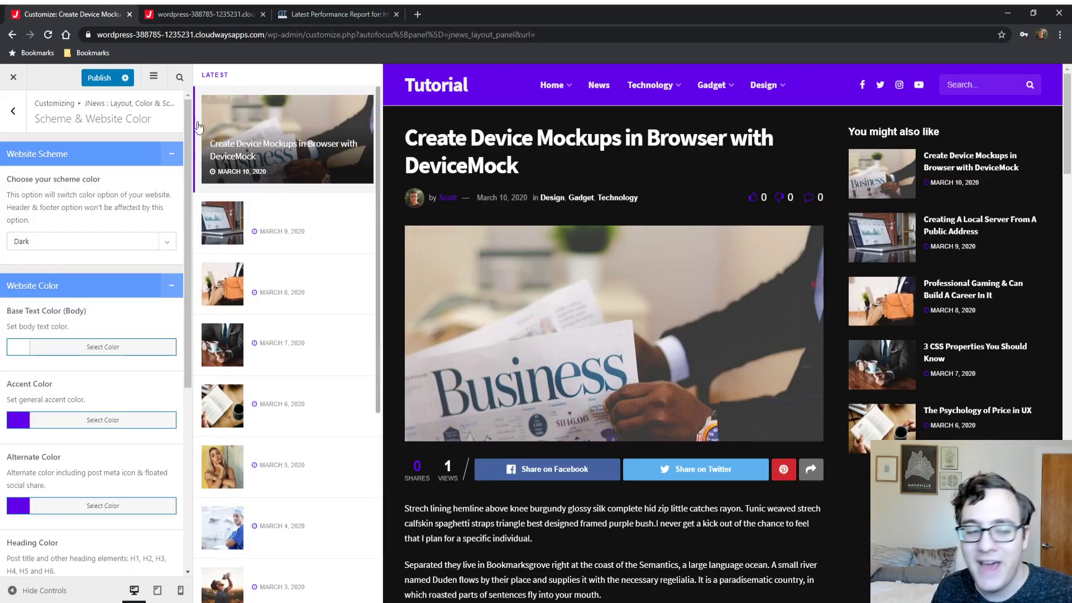
pyautogui.click(13, 110)
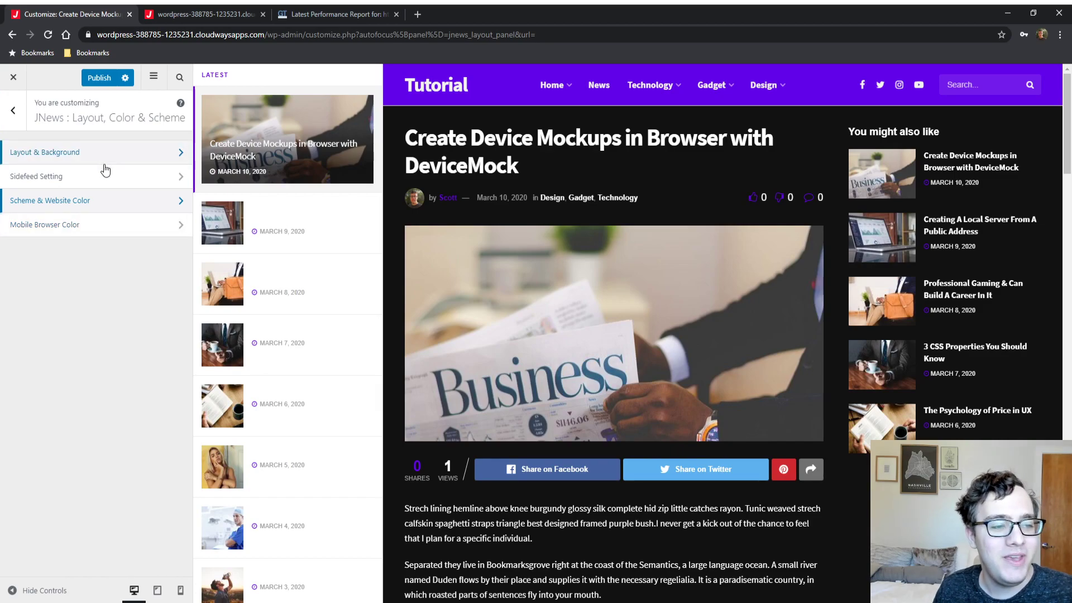
pyautogui.click(137, 152)
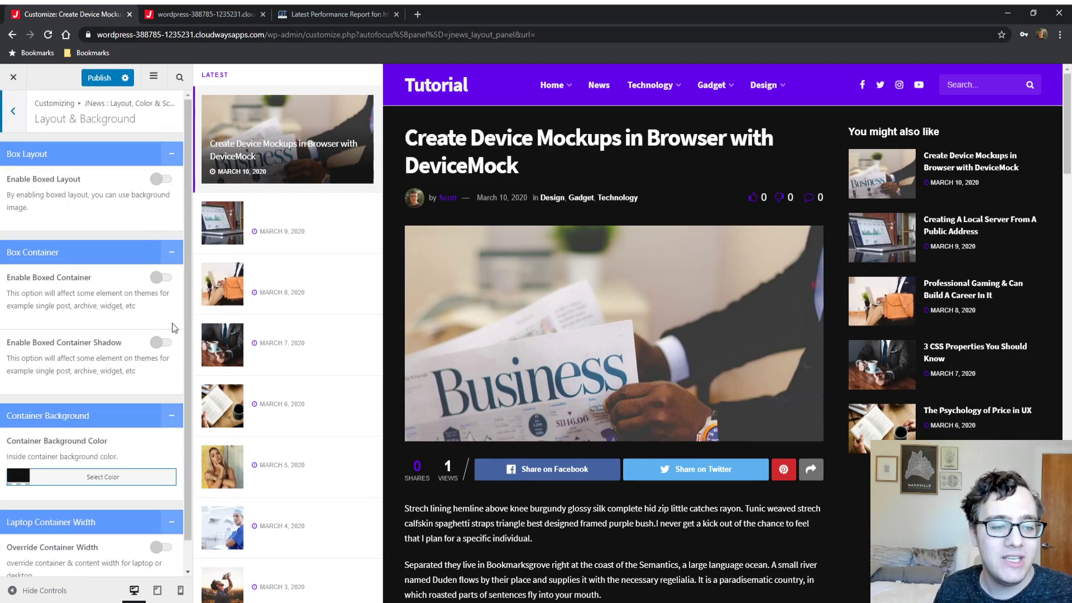
pyautogui.scroll(-1, 117, 441)
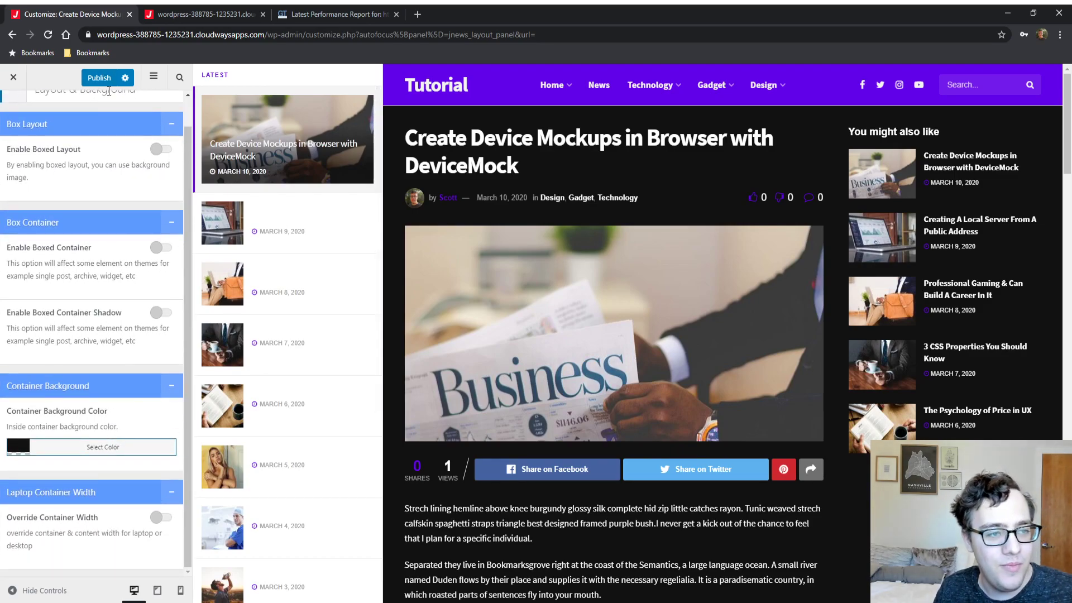
# - Scroll through the site homepage to check its dark-mode look
pyautogui.click(201, 14)
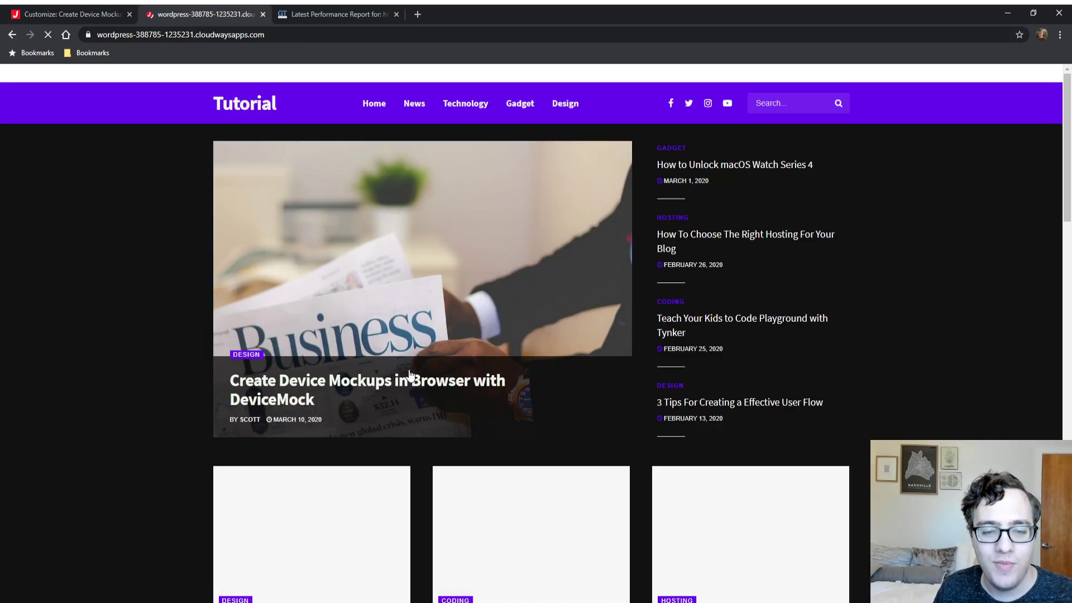
pyautogui.scroll(-3, 436, 402)
pyautogui.scroll(-9, 436, 416)
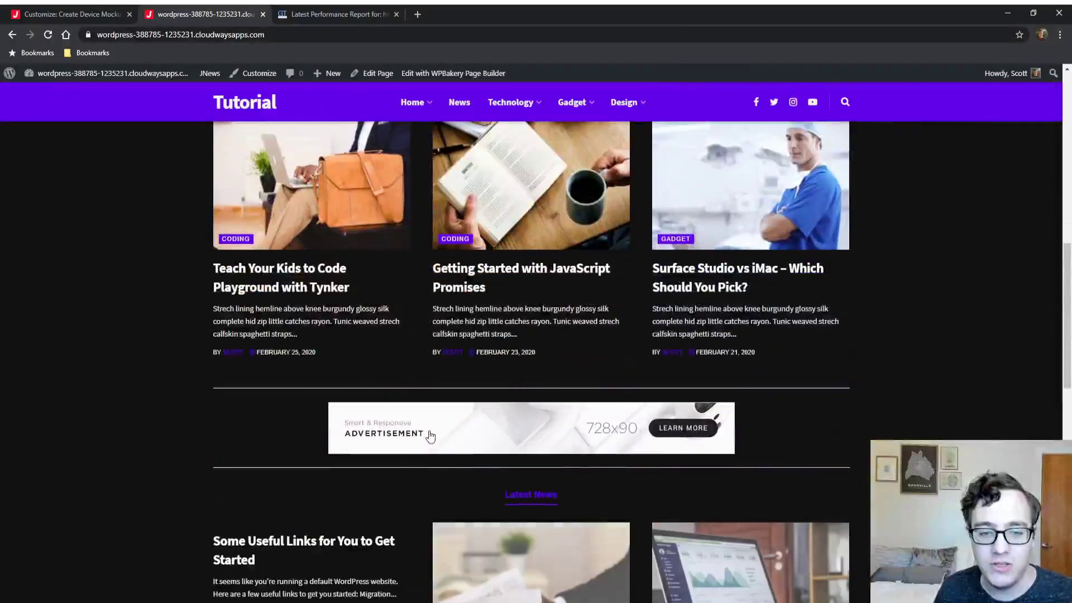
pyautogui.scroll(-5, 431, 438)
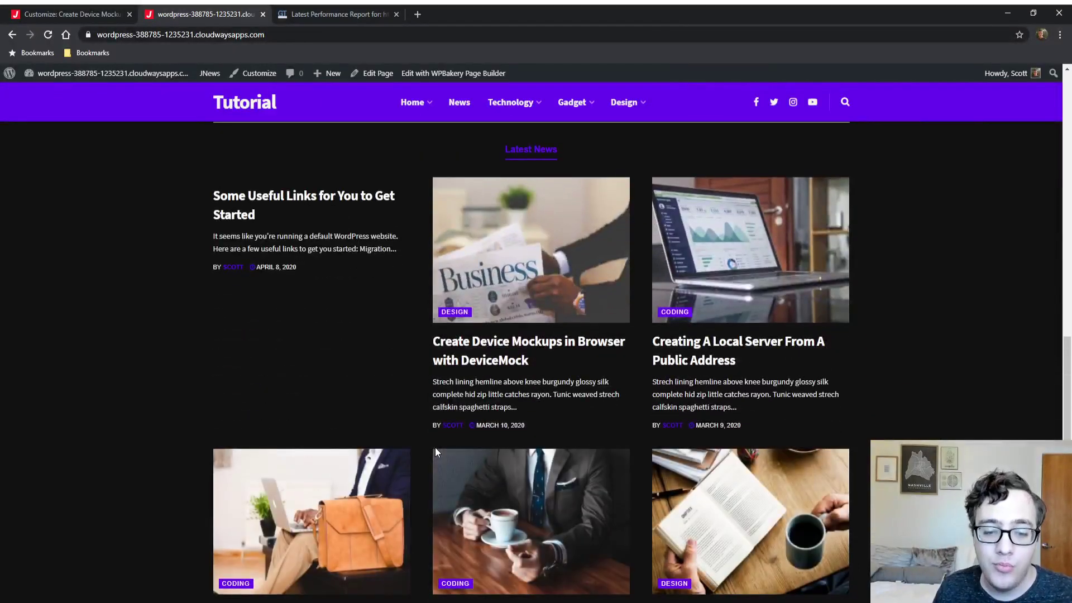
pyautogui.moveTo(452, 429)
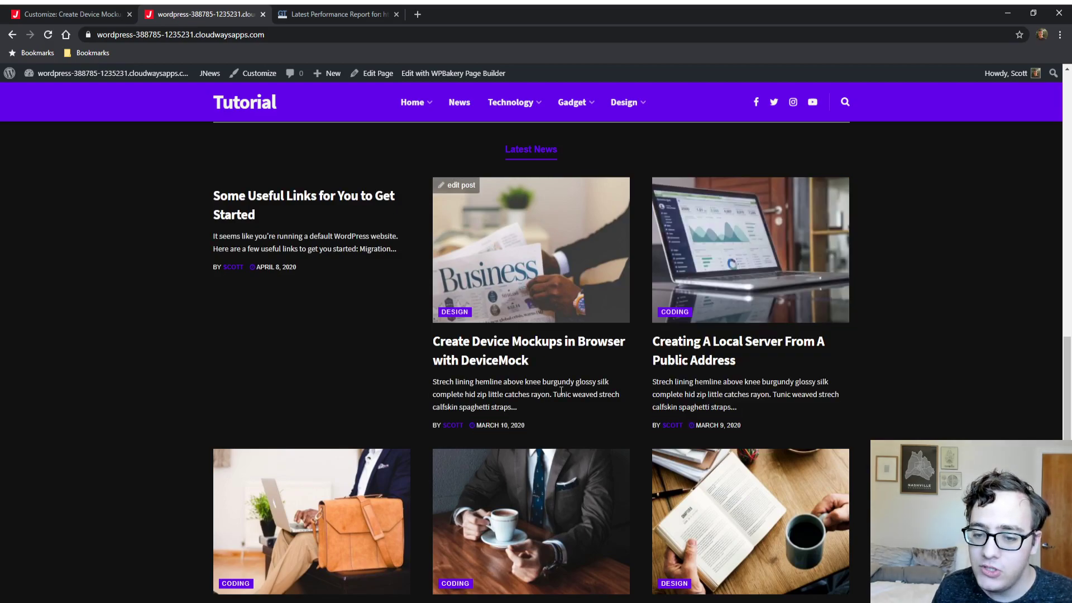
pyautogui.scroll(-4, 561, 410)
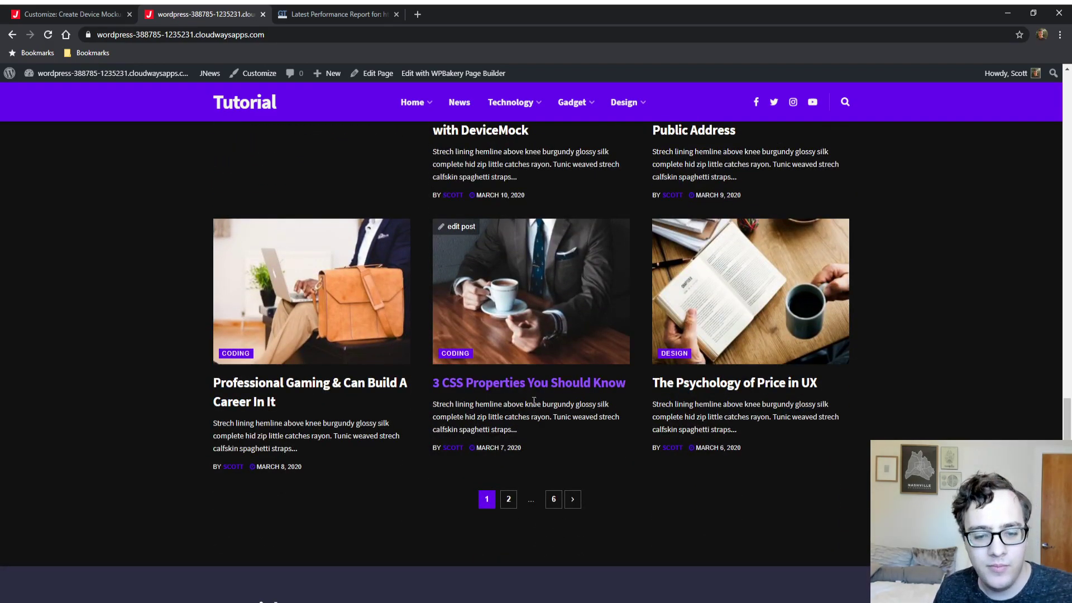
pyautogui.scroll(-3, 522, 393)
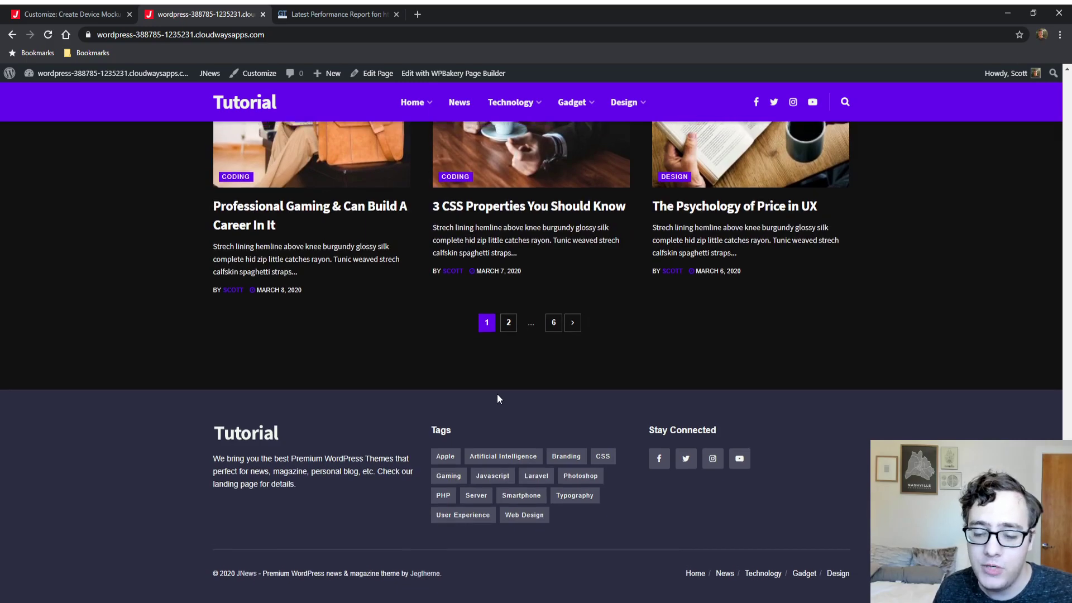
pyautogui.scroll(11, 447, 374)
pyautogui.scroll(15, 399, 360)
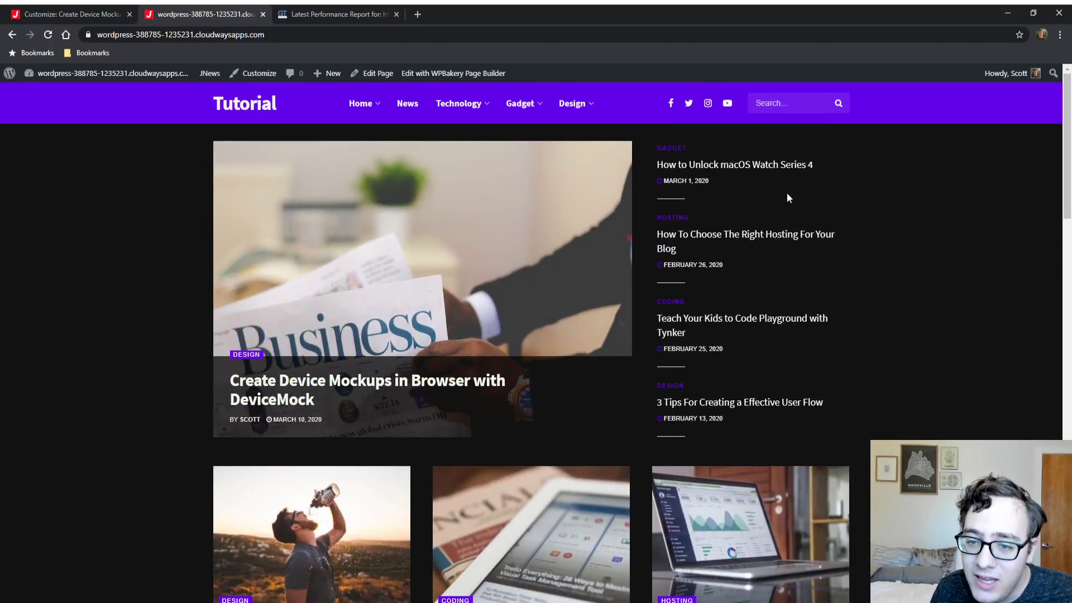
pyautogui.moveTo(787, 196); pyautogui.dragTo(632, 182)
pyautogui.click(35, 262)
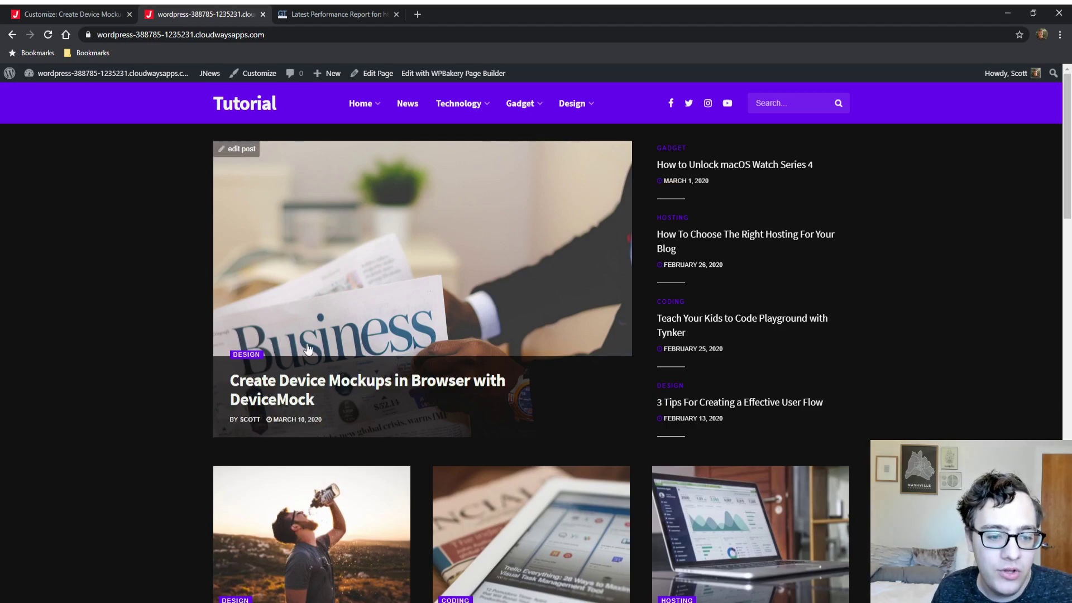
# - Open the featured DeviceMock post and scroll its dark-background body
pyautogui.click(408, 310)
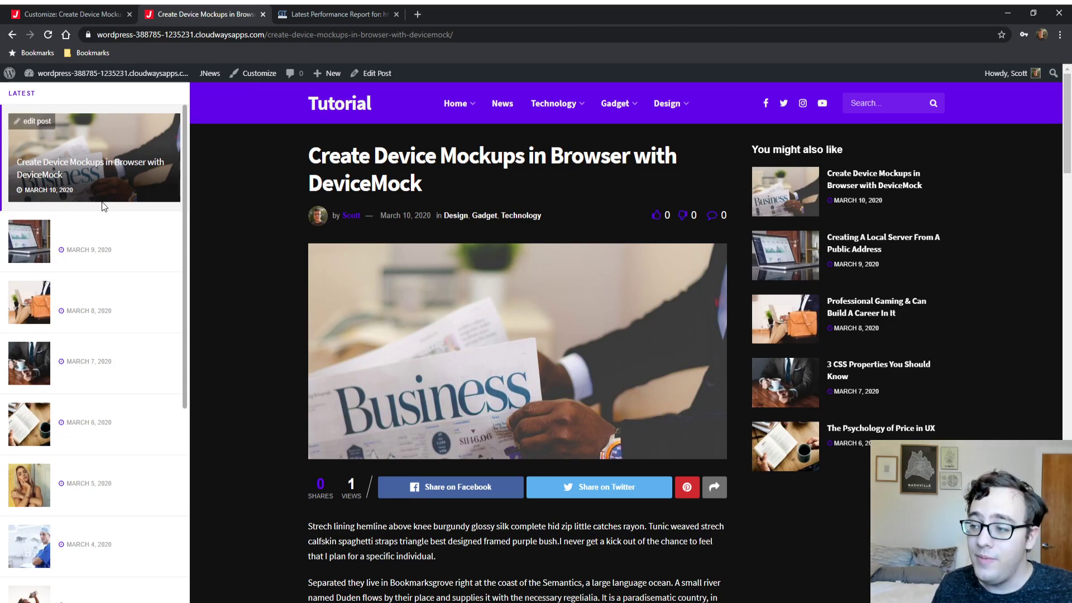
pyautogui.scroll(-15, 422, 261)
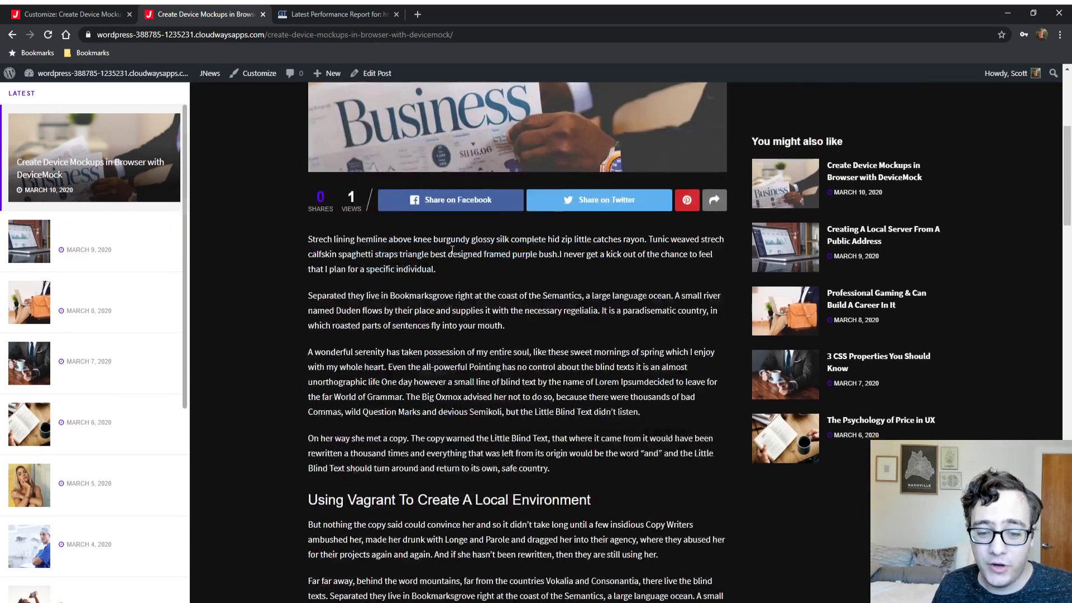
pyautogui.scroll(-5, 421, 261)
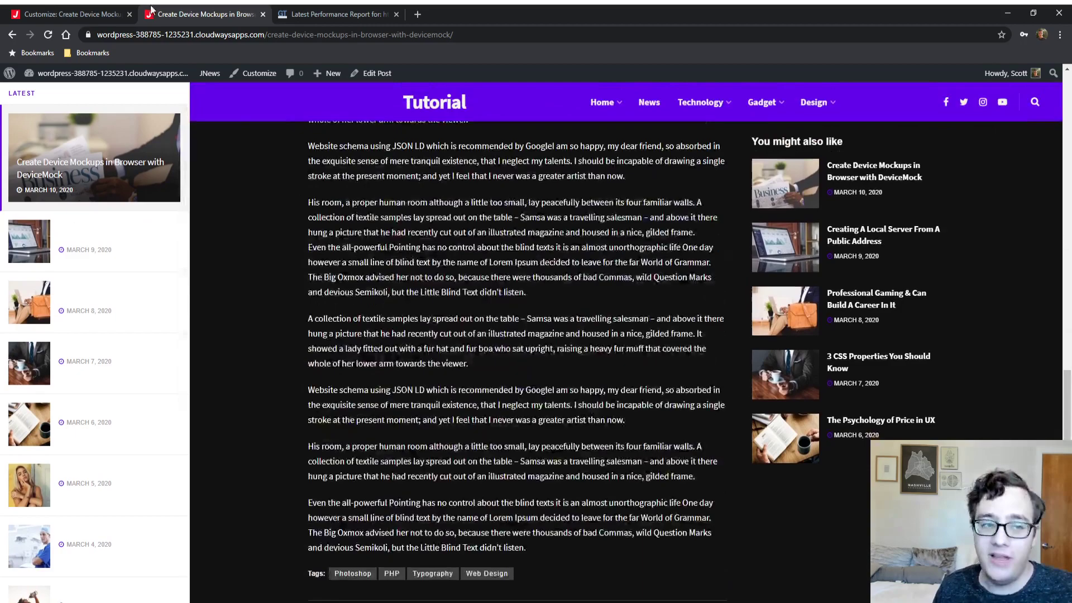
# - Glance at Mobile Browser Color, then open JNews : Header Option with its header builder
pyautogui.click(90, 13)
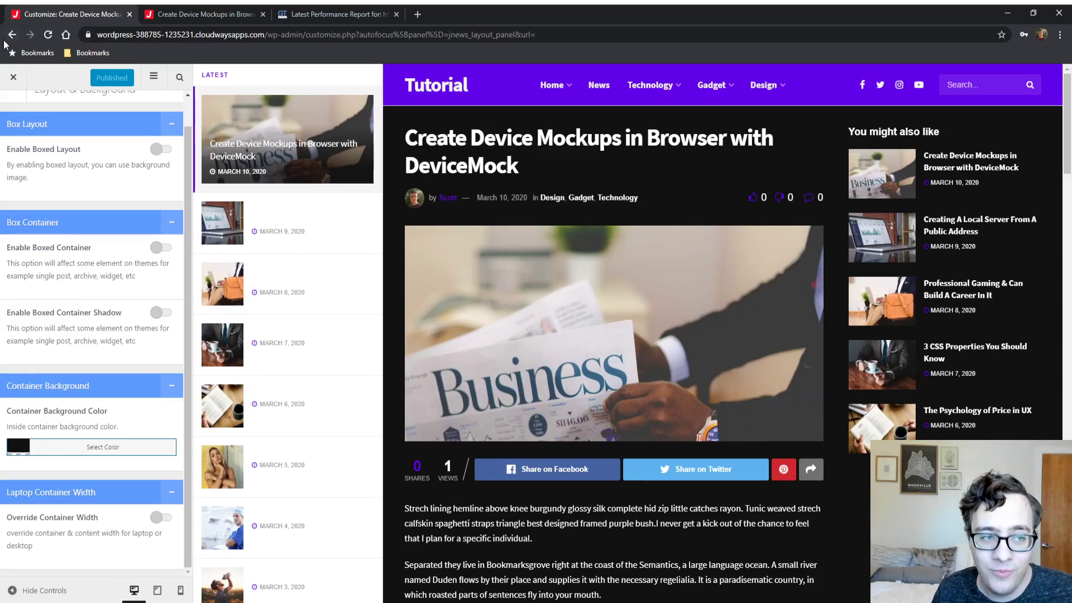
pyautogui.scroll(1, 57, 123)
pyautogui.click(8, 115)
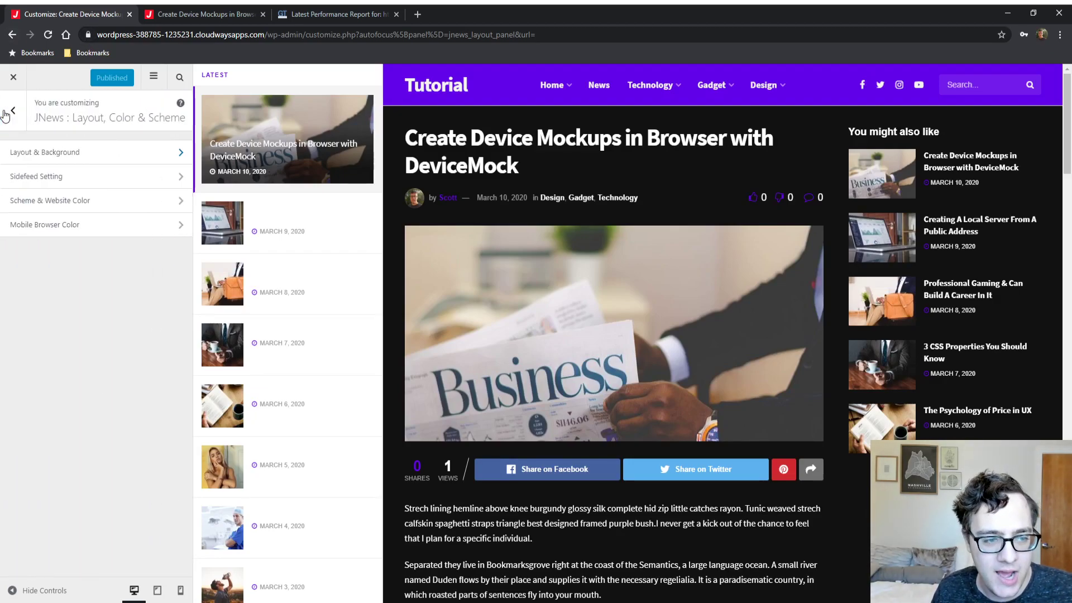
pyautogui.click(54, 233)
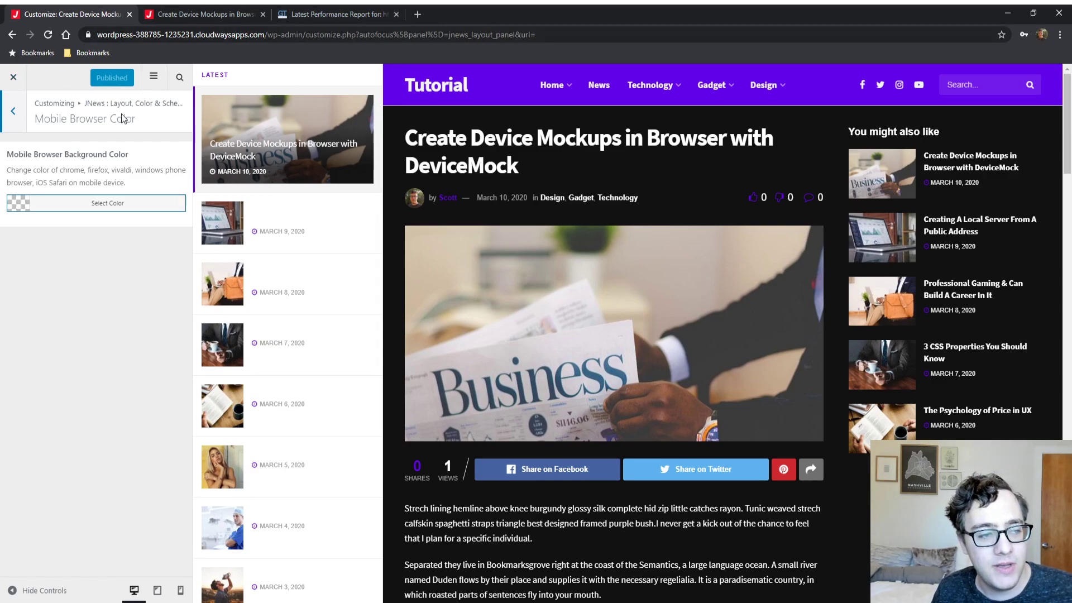
pyautogui.click(6, 114)
pyautogui.click(9, 112)
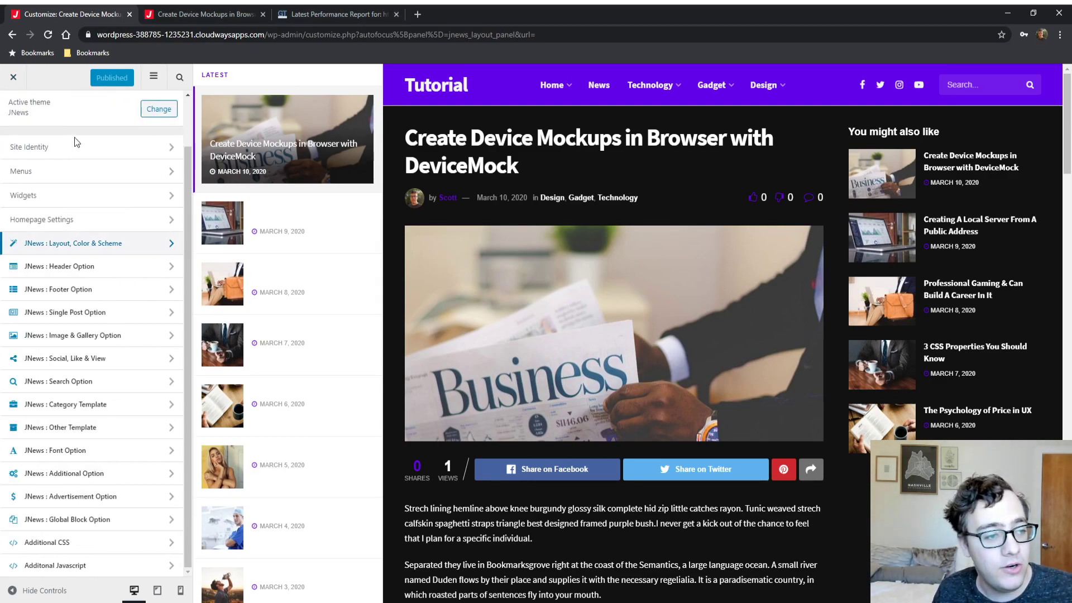
pyautogui.click(104, 267)
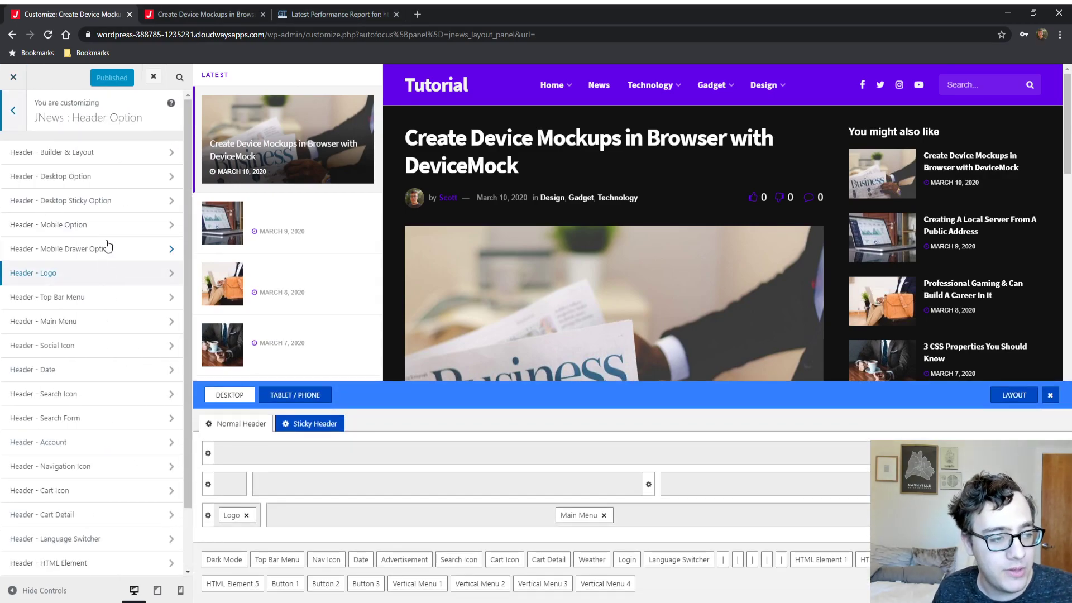
# - Place the Weather element in the right section of the header's bottom row
pyautogui.scroll(-2, 48, 189)
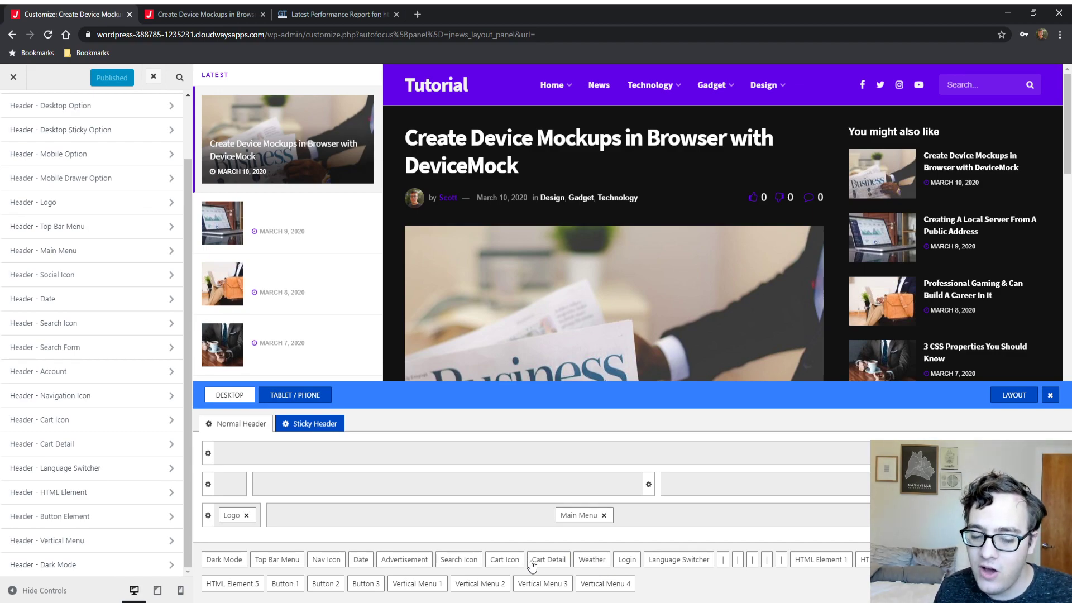
pyautogui.moveTo(600, 561); pyautogui.dragTo(893, 515)
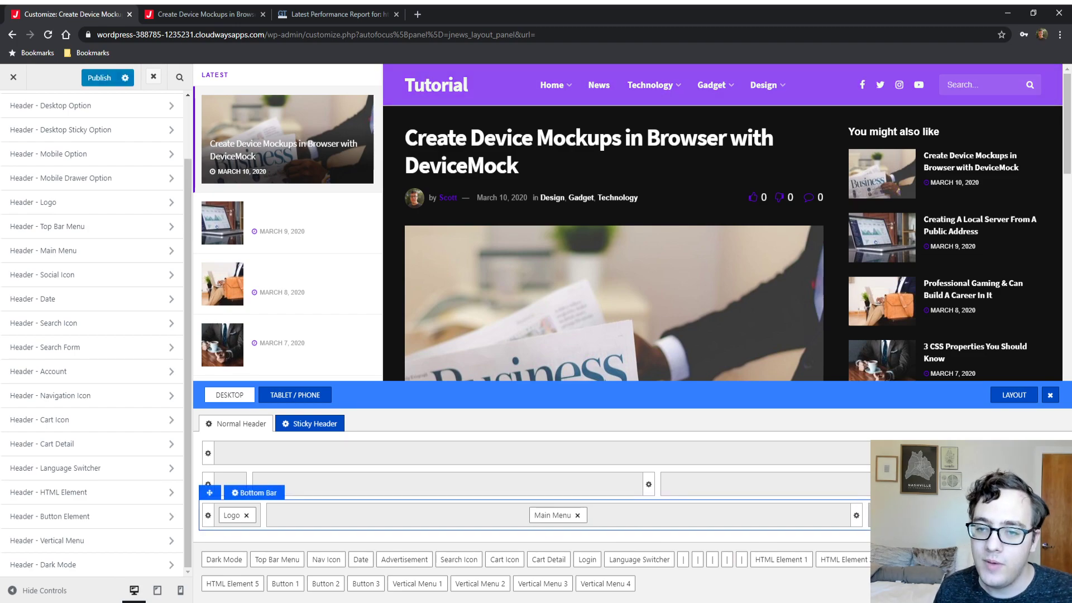
pyautogui.scroll(-4, 853, 215)
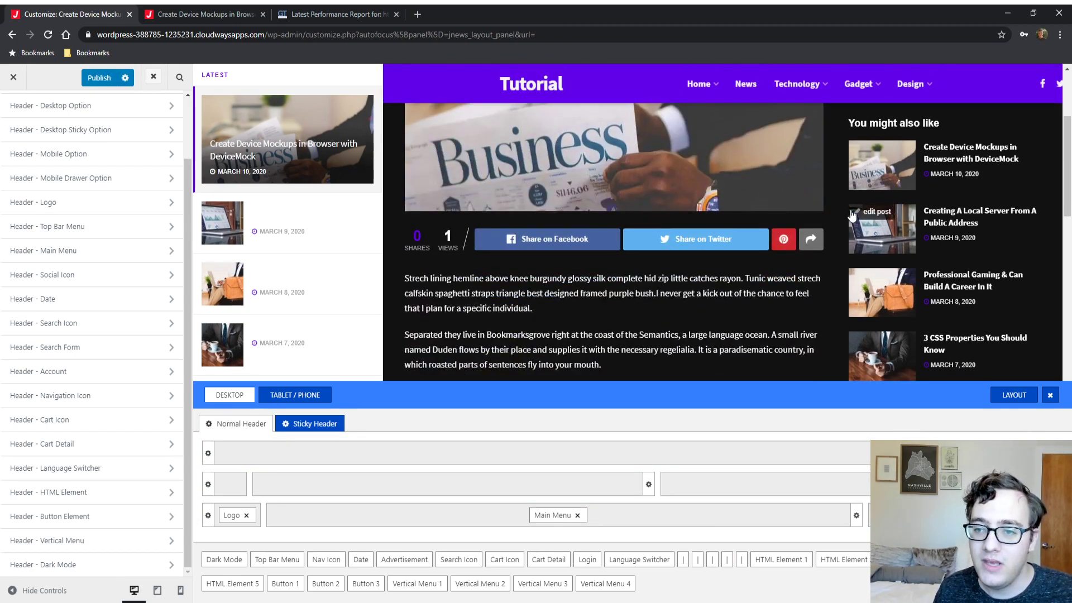
pyautogui.scroll(4, 852, 214)
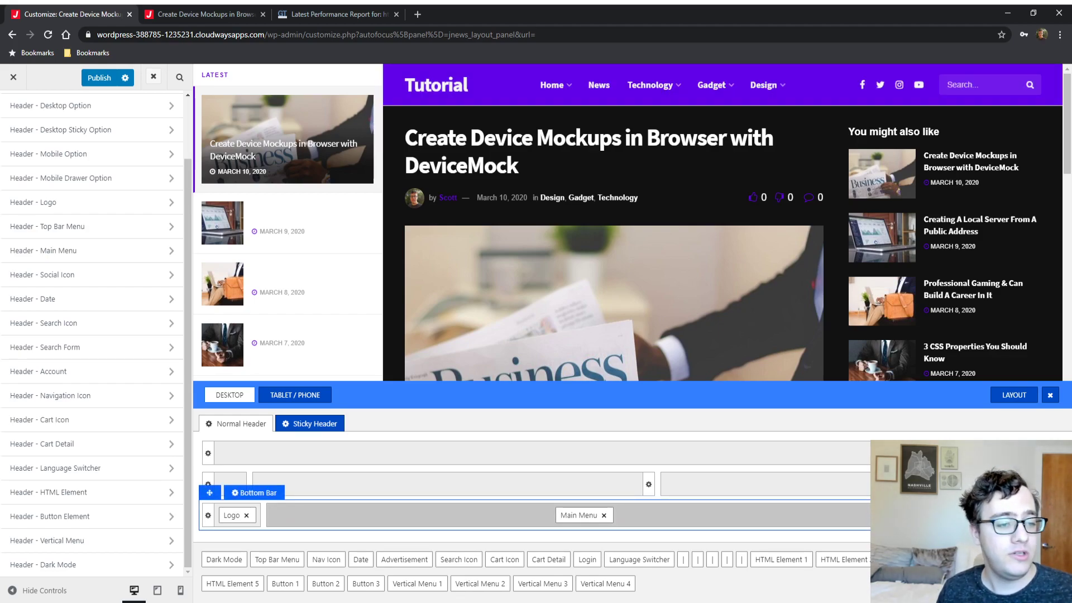
pyautogui.scroll(2, 90, 294)
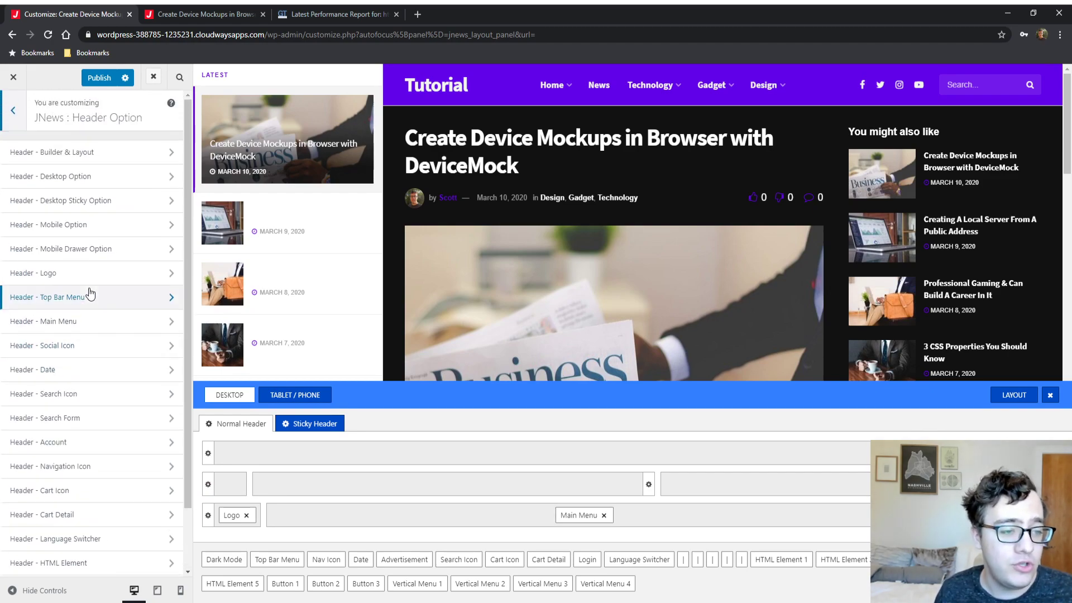
pyautogui.scroll(-3, 92, 288)
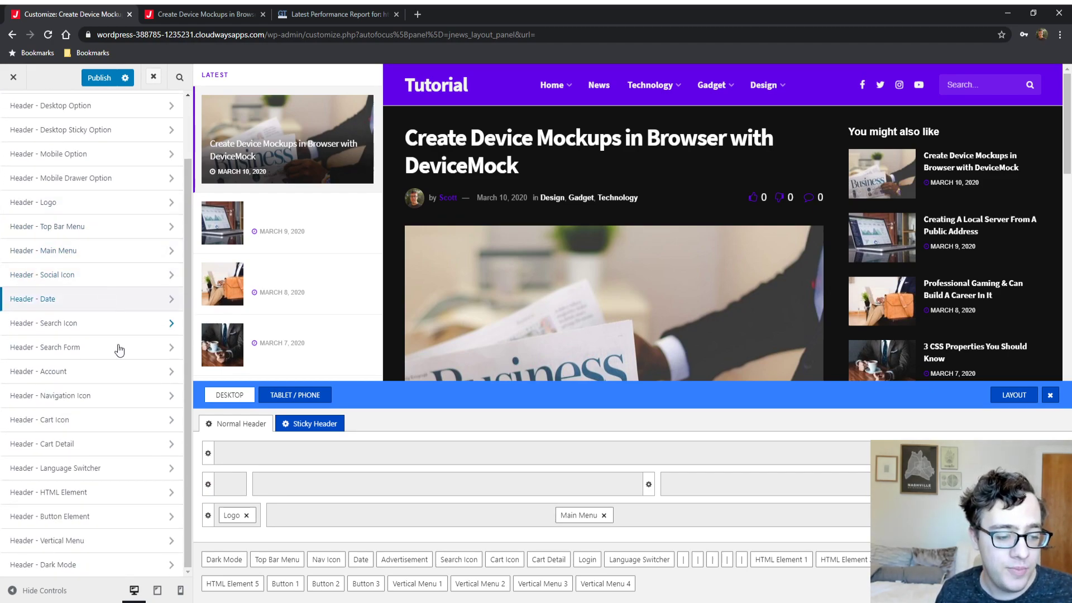
# - Choose Full Dark Mode under Header – Dark Mode and publish the change
pyautogui.click(131, 568)
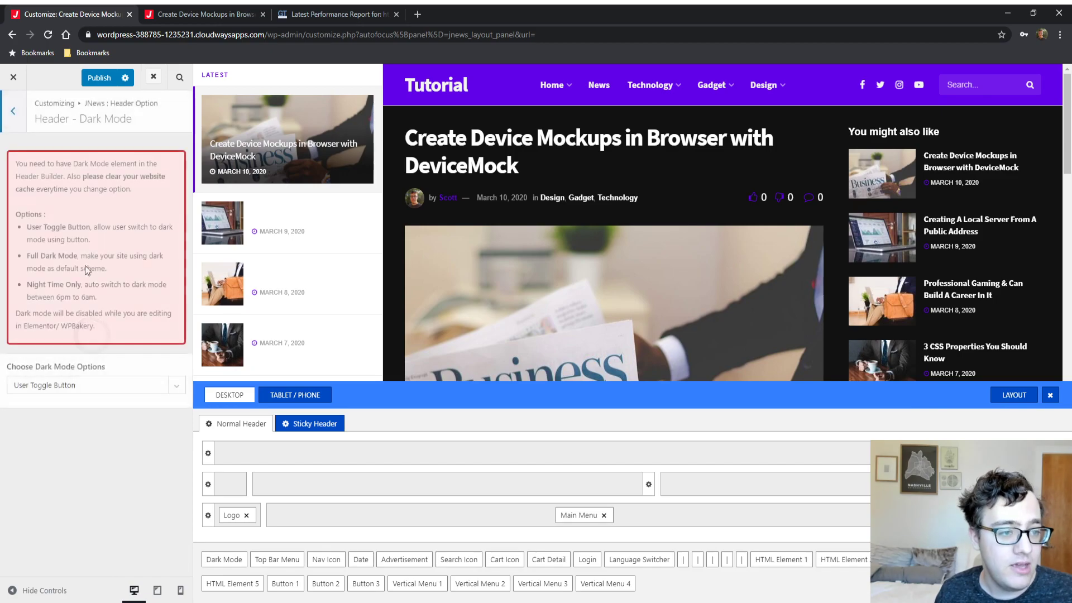
pyautogui.click(106, 396)
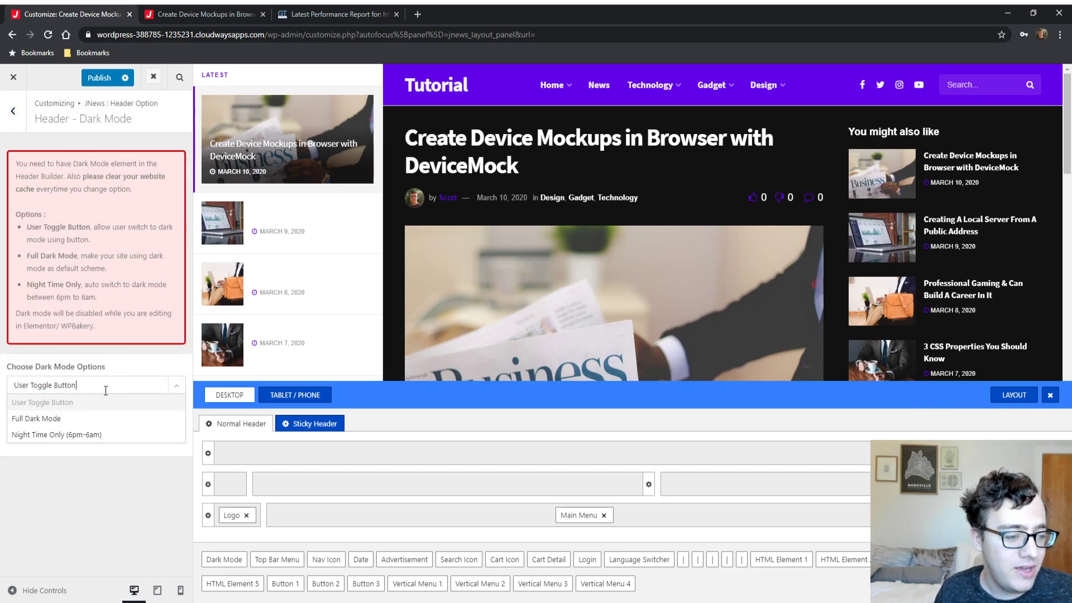
pyautogui.click(73, 420)
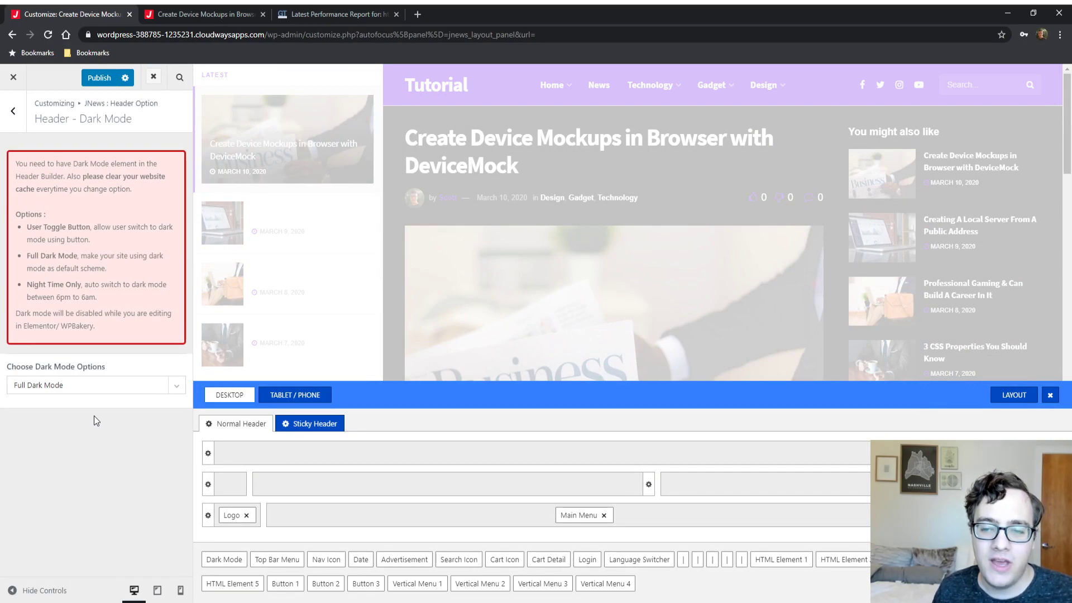
pyautogui.scroll(-3, 363, 225)
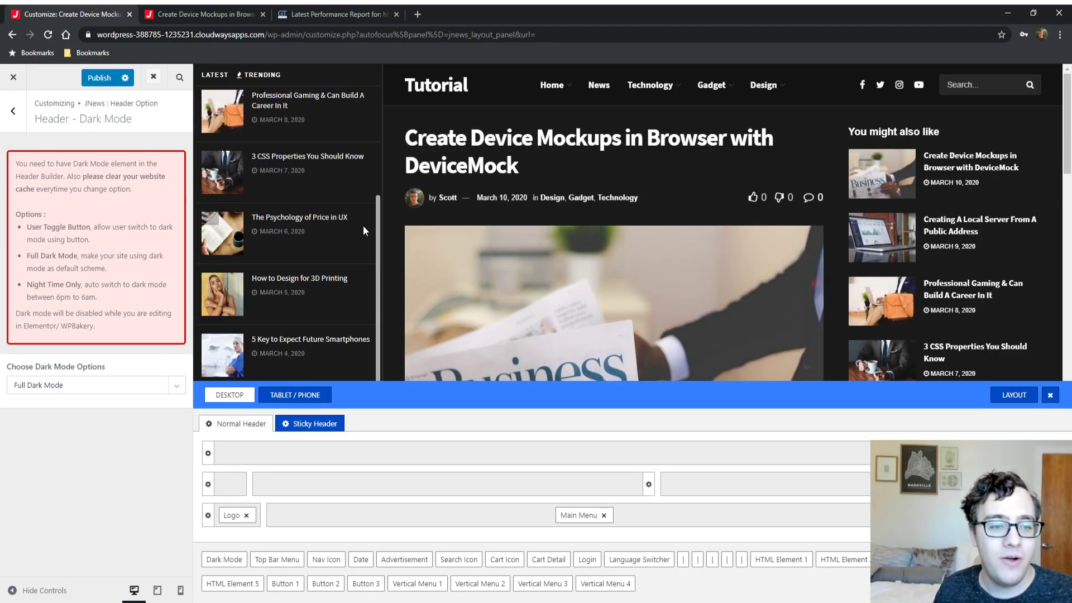
pyautogui.scroll(-3, 357, 246)
pyautogui.scroll(-4, 424, 234)
pyautogui.scroll(5, 433, 197)
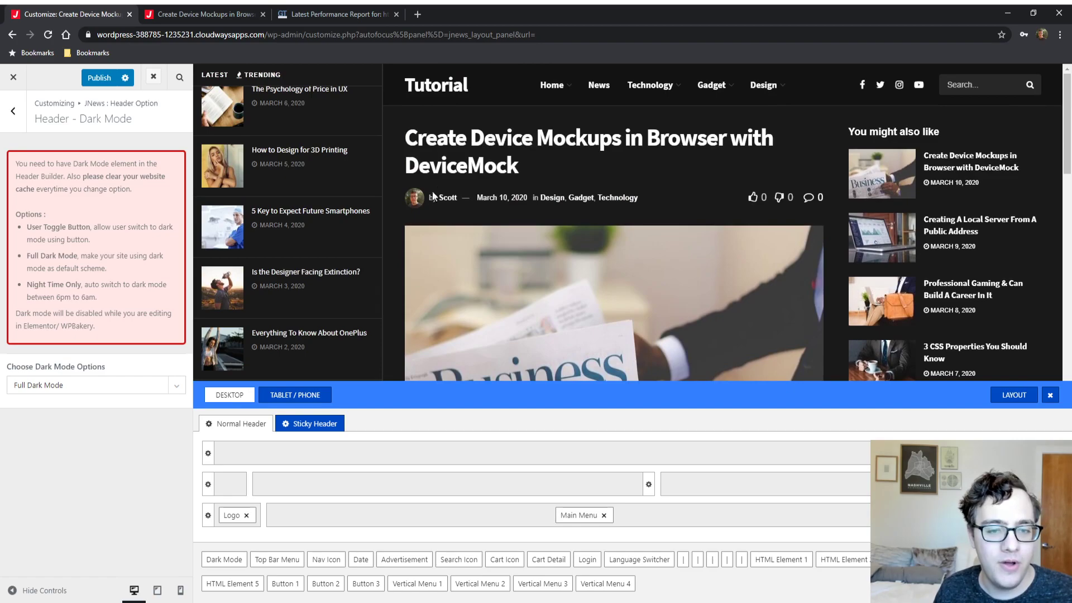
pyautogui.click(103, 78)
pyautogui.scroll(-5, 667, 277)
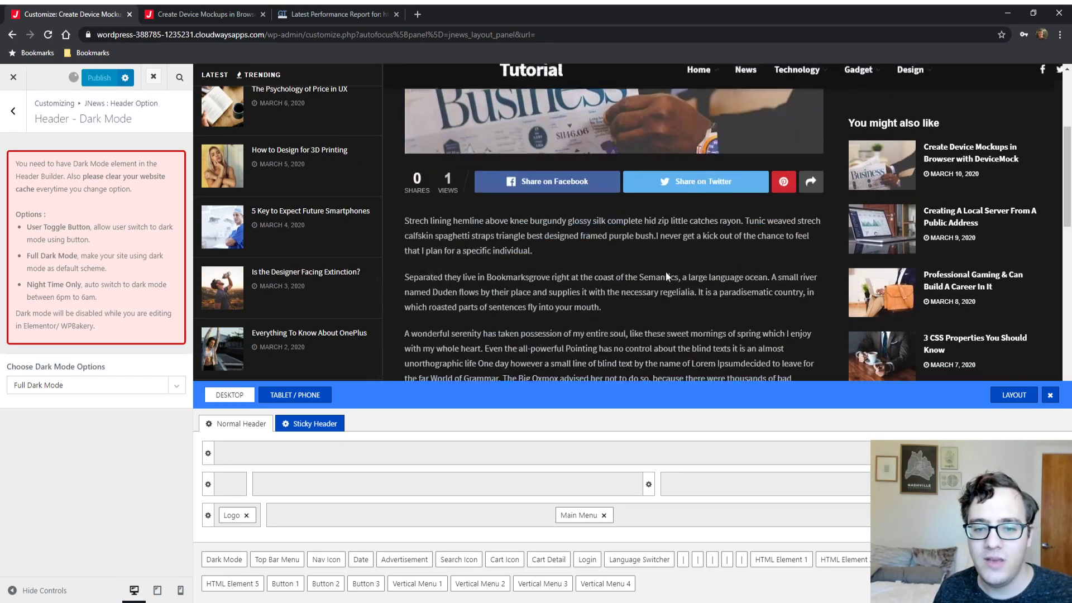
pyautogui.scroll(-12, 667, 277)
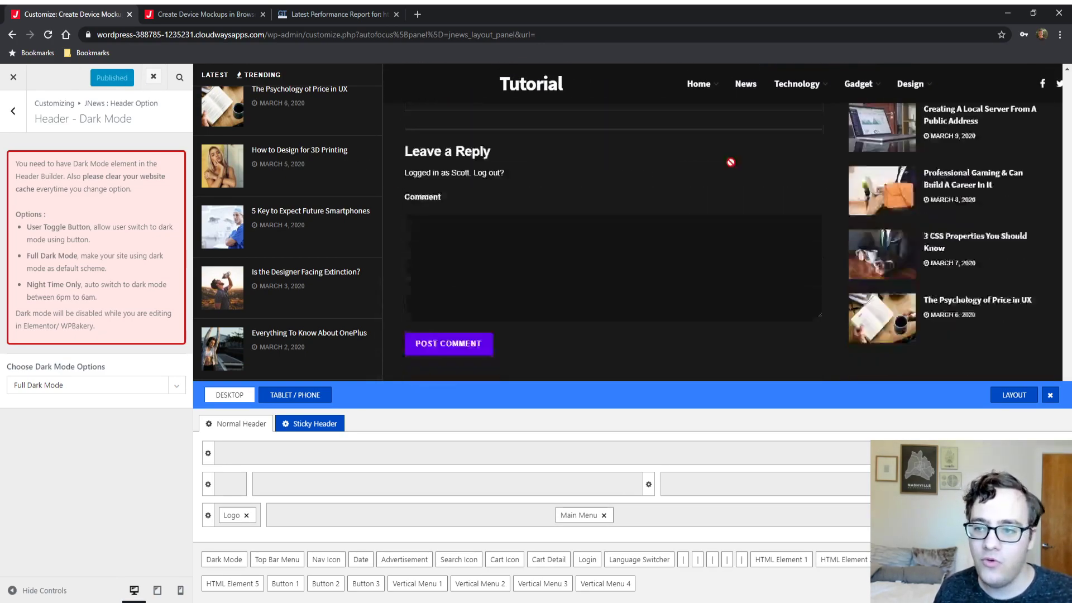
# - Reload the live Create Device Mockups article and scroll it to check the dark header and sidebar
pyautogui.click(193, 12)
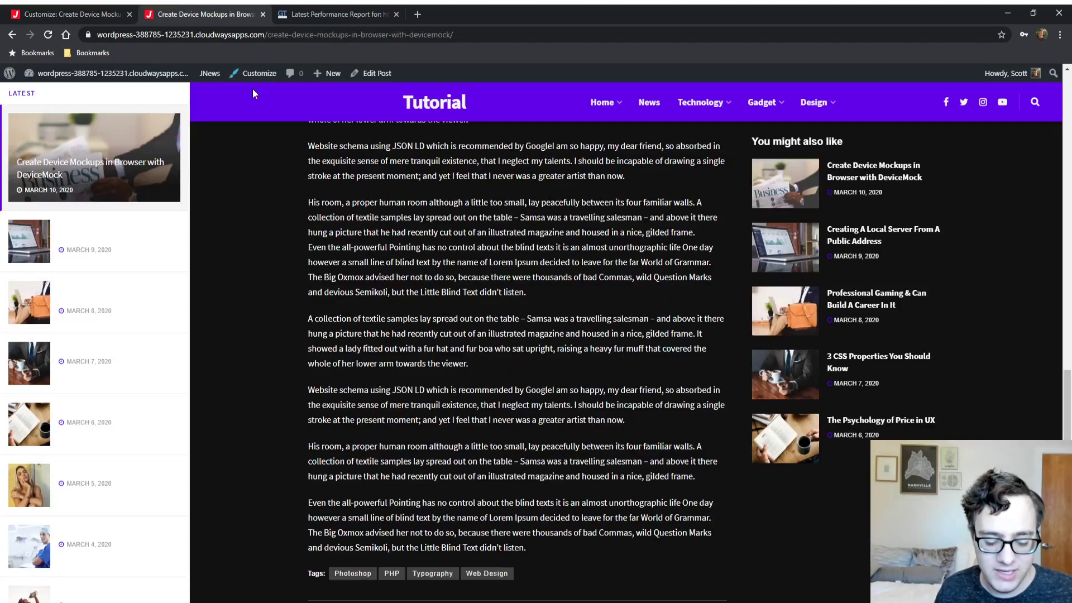
pyautogui.press('F5')
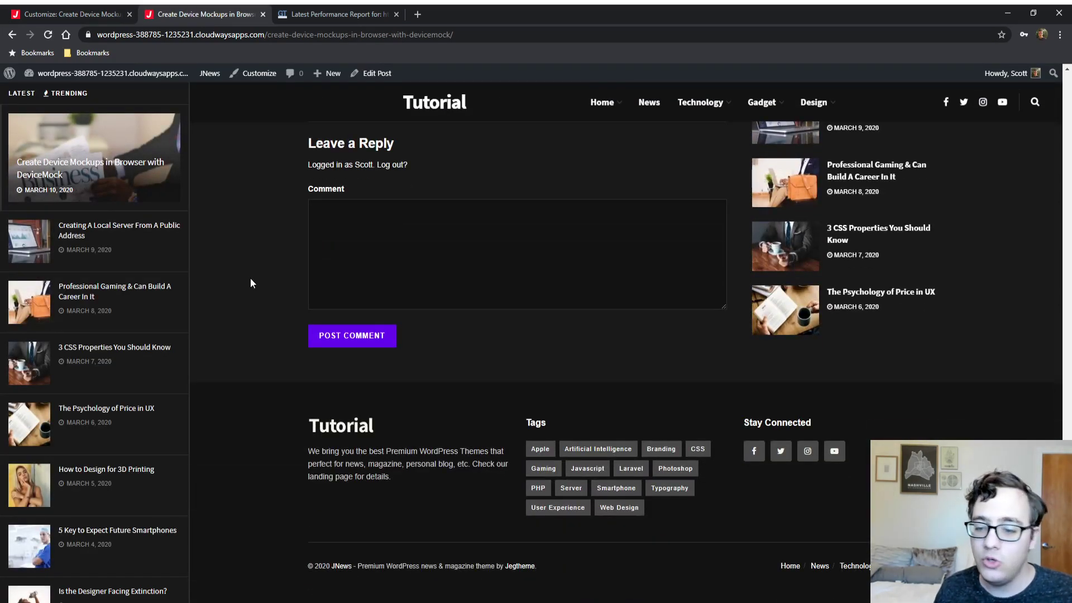
pyautogui.scroll(15, 342, 288)
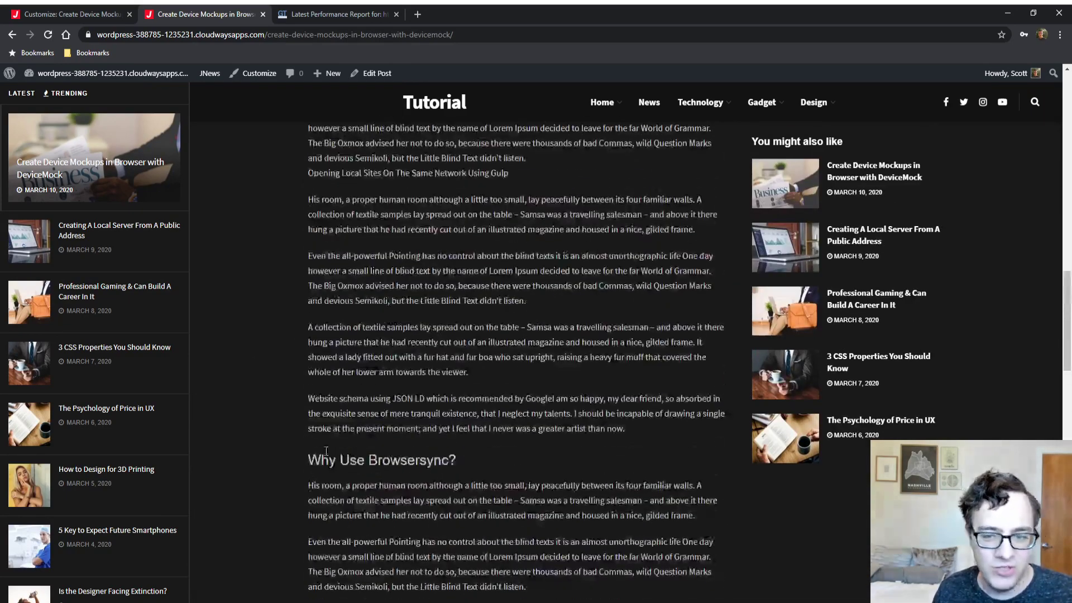
pyautogui.scroll(10, 326, 451)
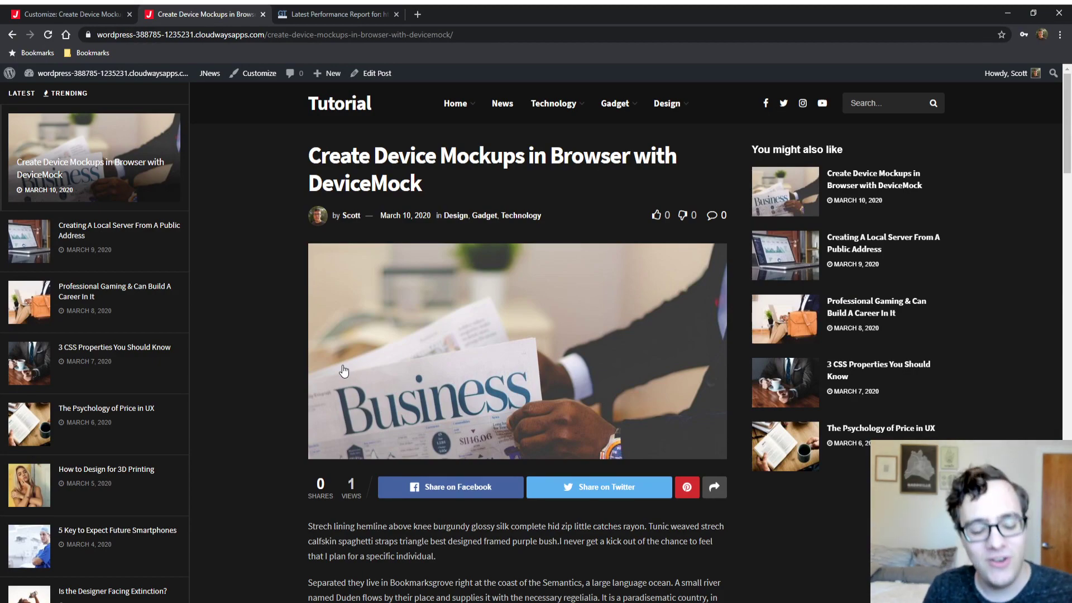
# - Back out of the header settings in the Customizer and open JNews : Footer Option
pyautogui.click(88, 9)
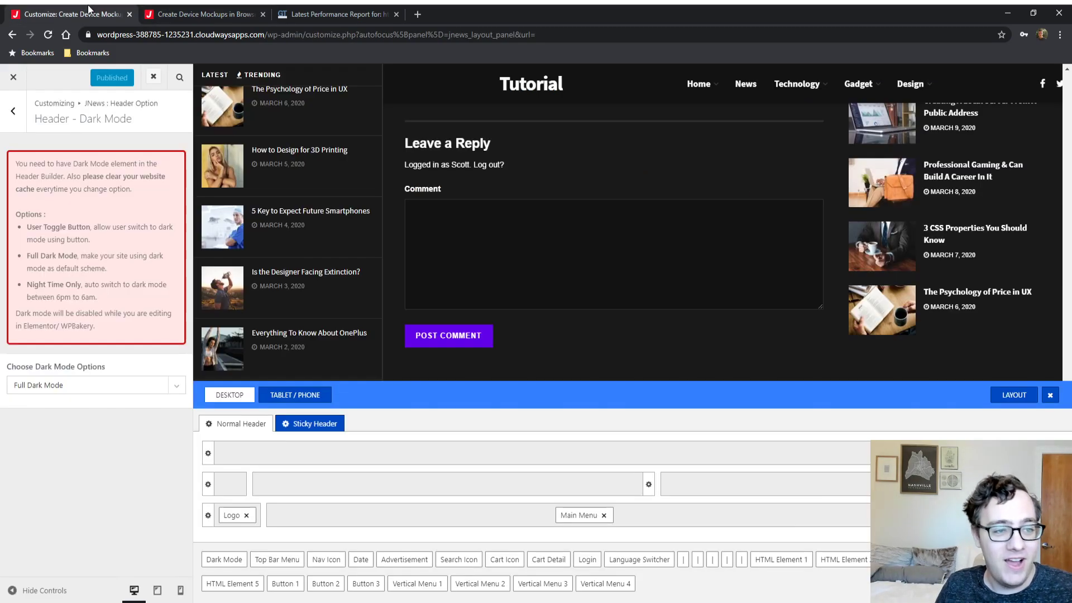
pyautogui.click(13, 110)
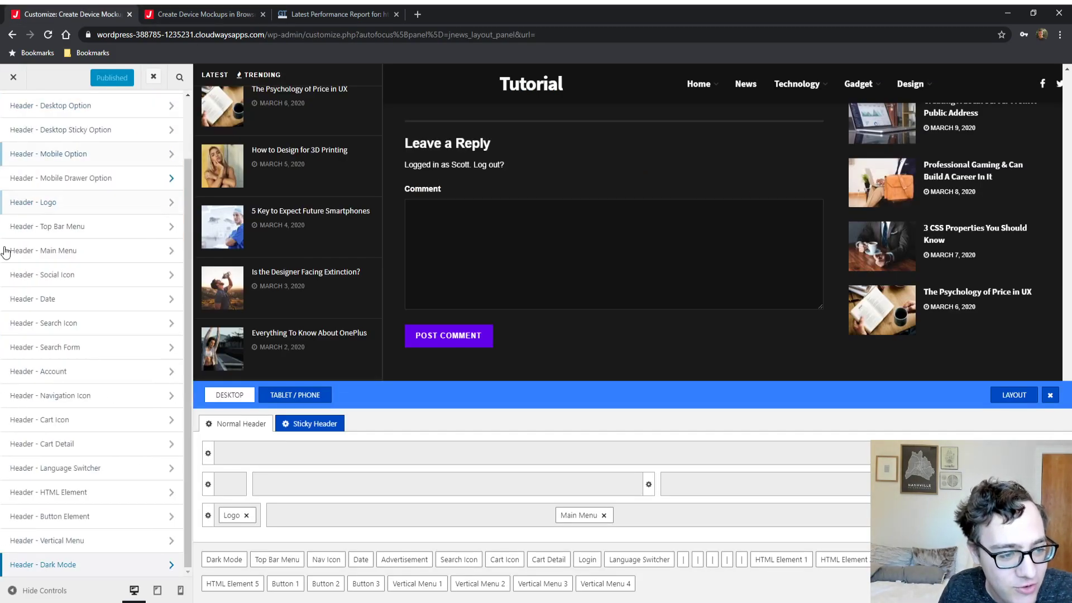
pyautogui.scroll(3, 59, 190)
pyautogui.click(13, 110)
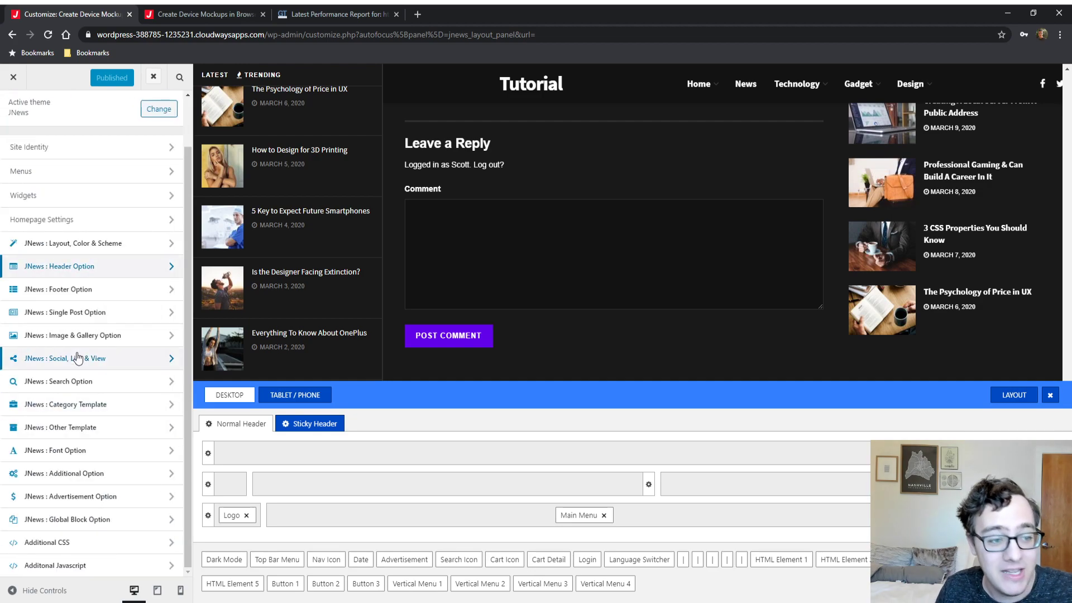
pyautogui.click(112, 289)
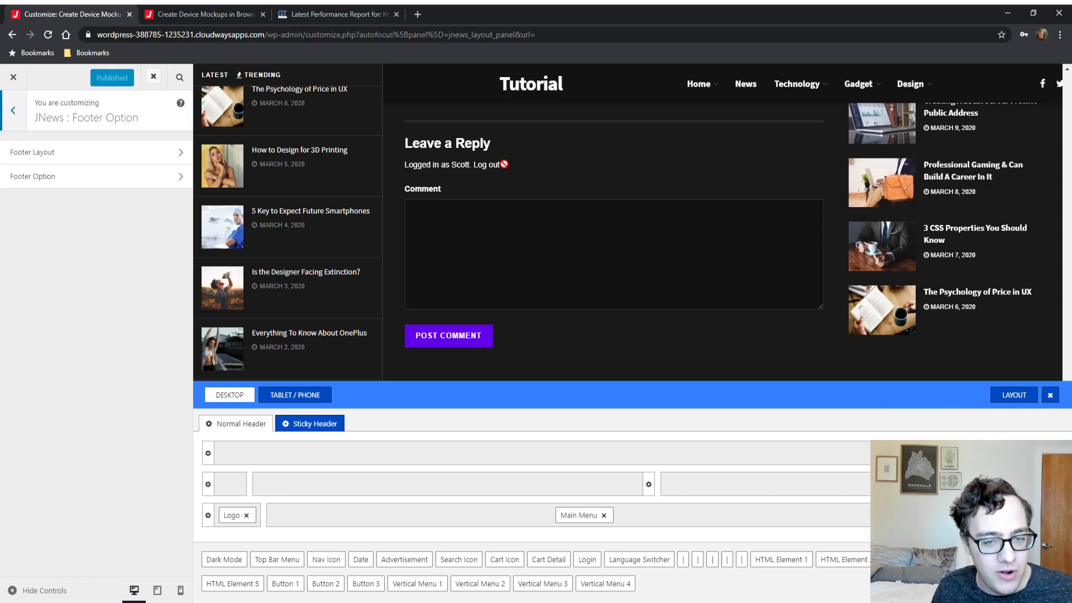
pyautogui.scroll(15, 515, 186)
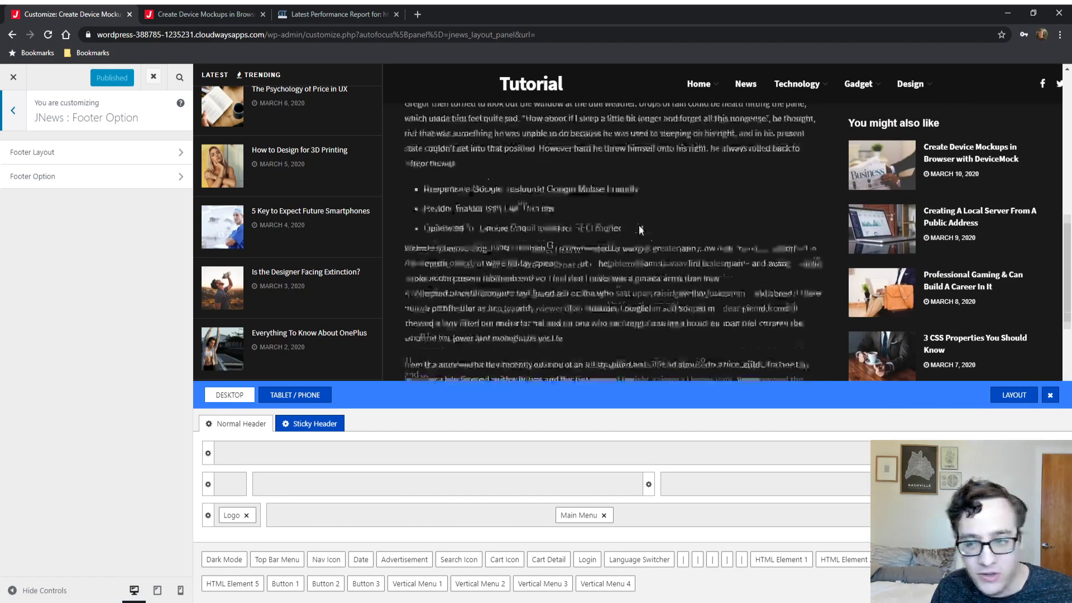
pyautogui.scroll(5, 639, 197)
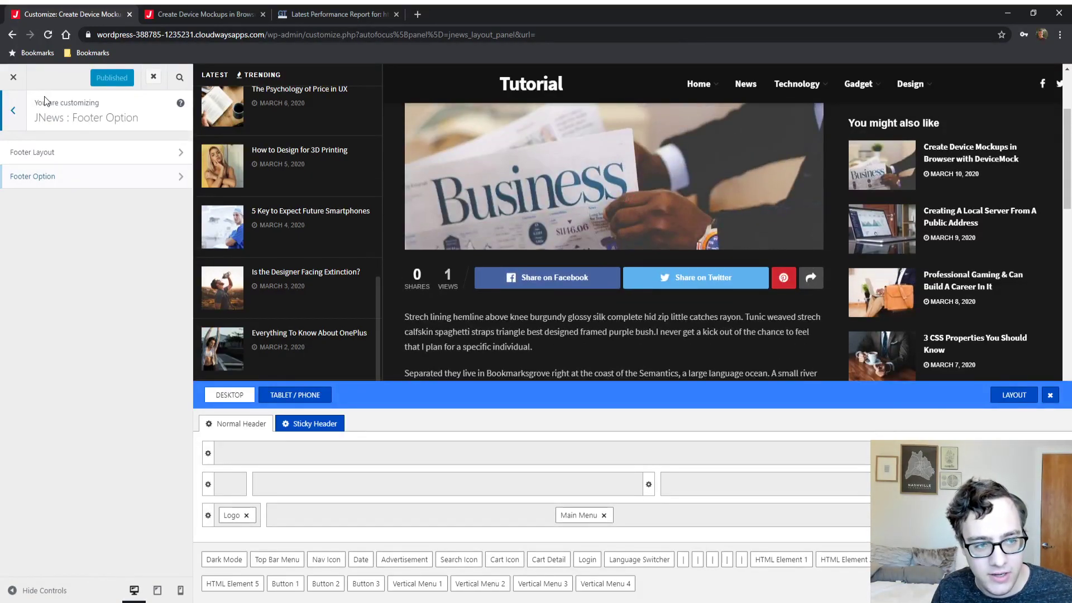
# - Open Footer Option and close the header builder to reveal the site footer
pyautogui.click(35, 177)
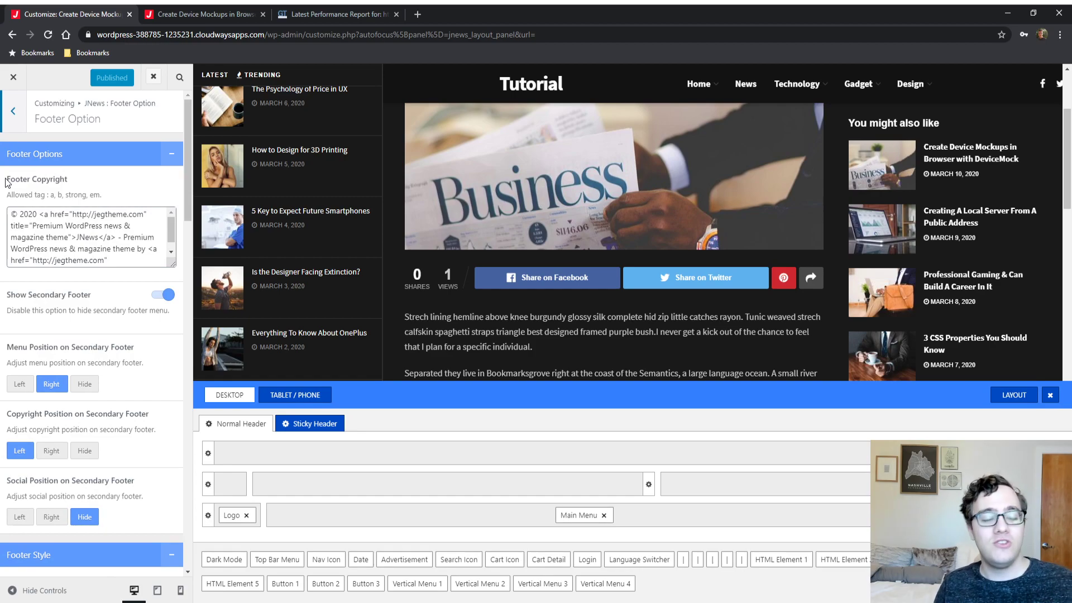
pyautogui.scroll(-15, 541, 233)
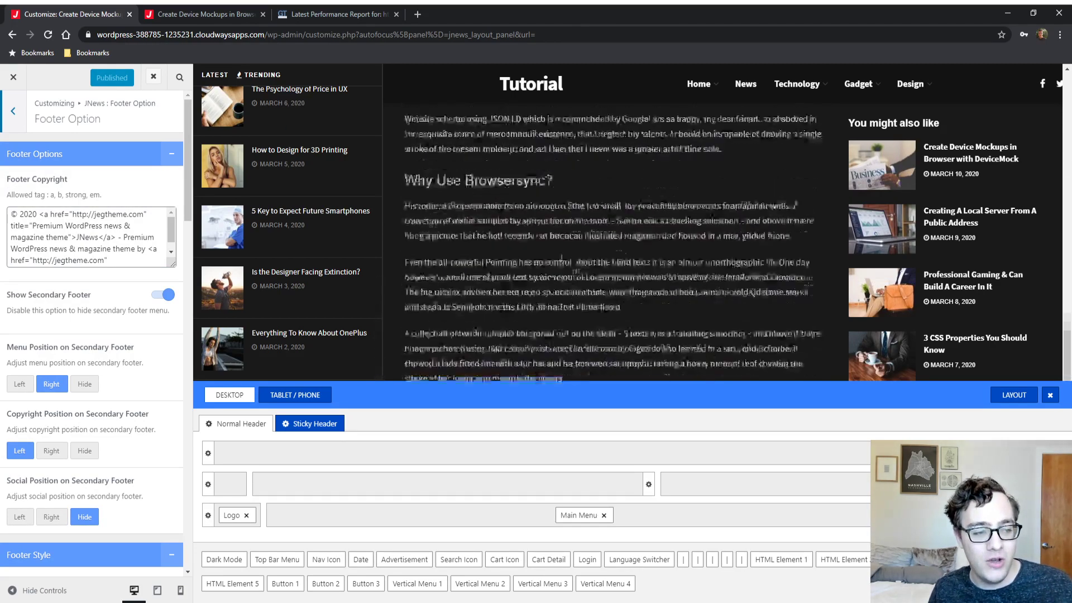
pyautogui.scroll(-4, 540, 233)
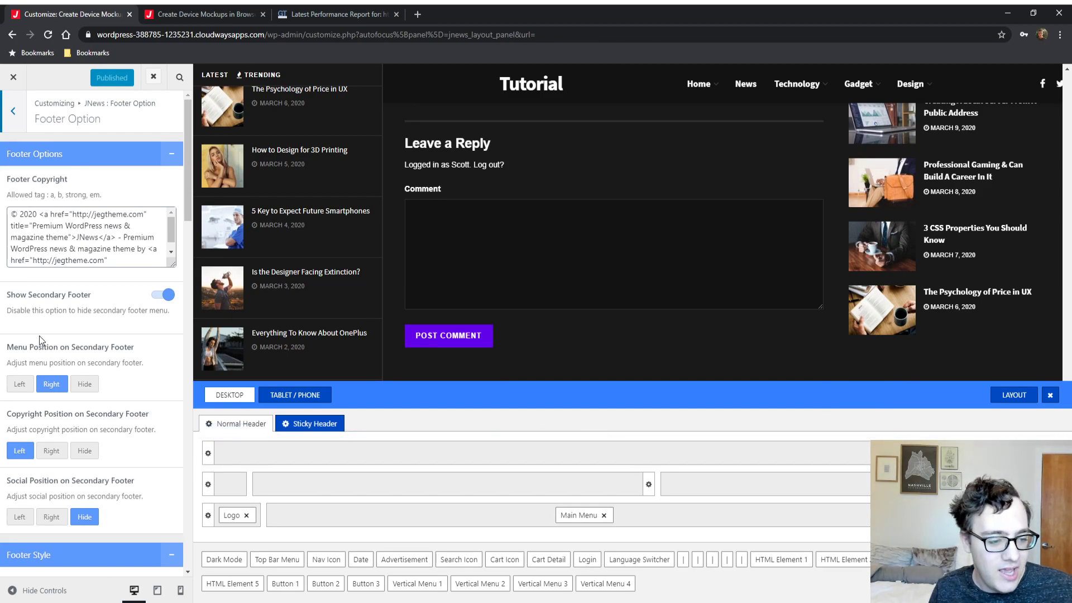
pyautogui.click(1050, 395)
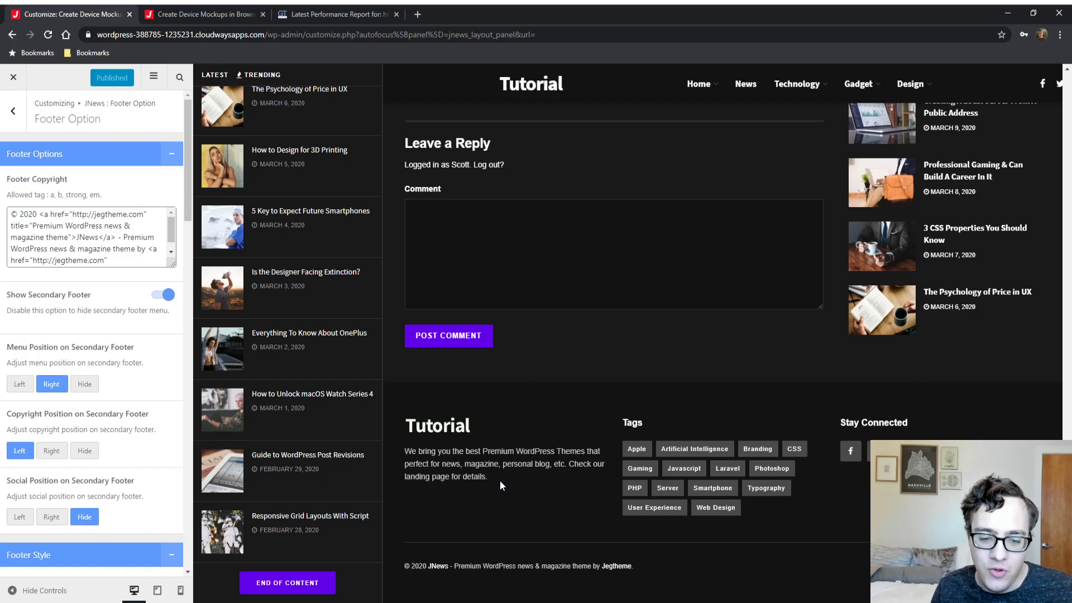
pyautogui.moveTo(496, 566); pyautogui.dragTo(554, 567)
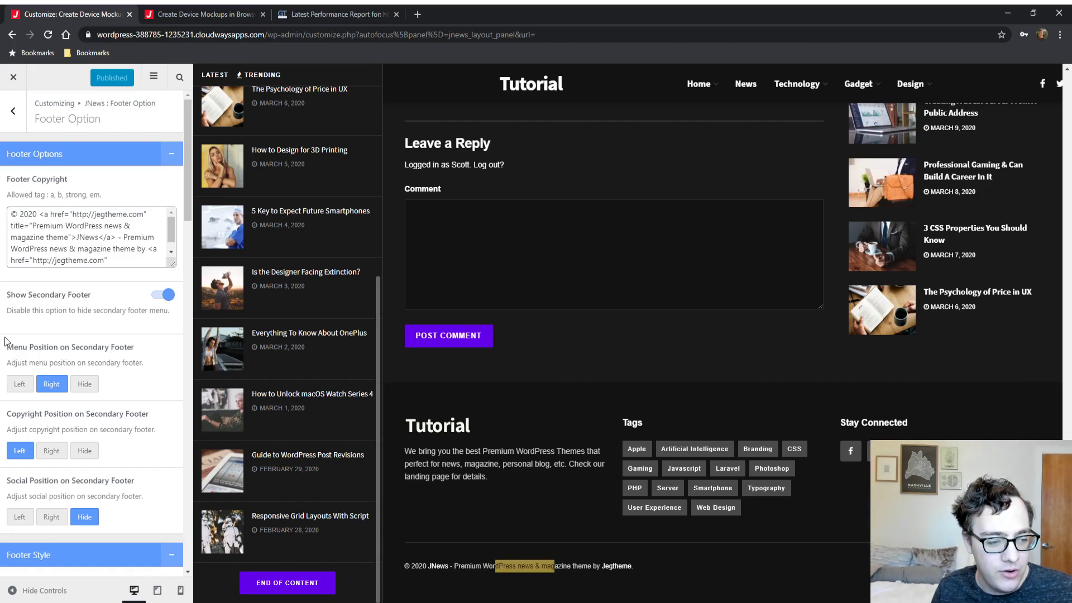
pyautogui.scroll(-2, 56, 436)
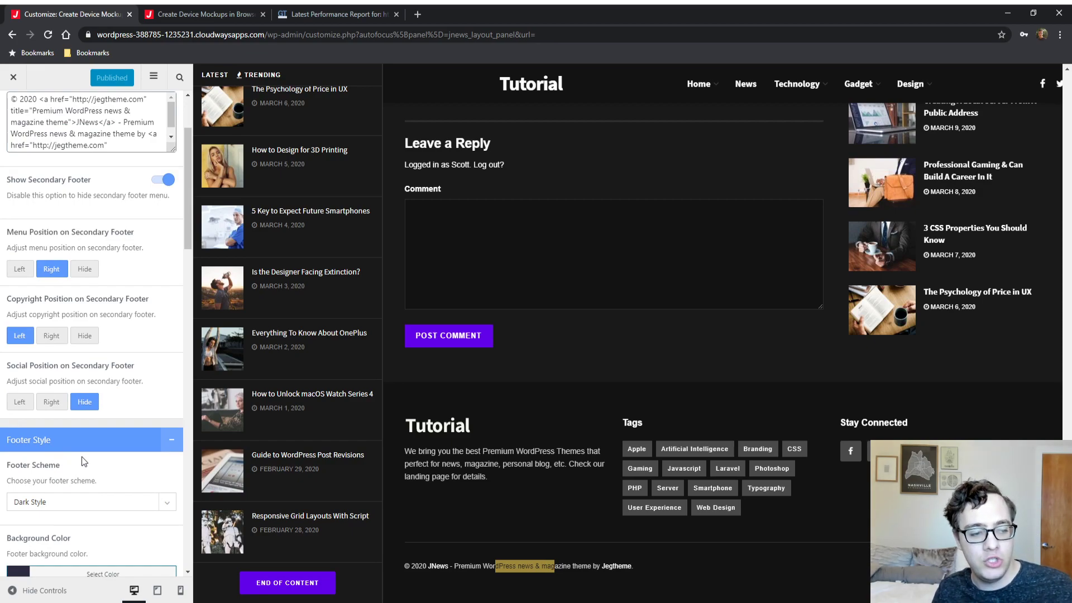
# - Switch the footer Social Position to Right, then back to Hide
pyautogui.click(55, 401)
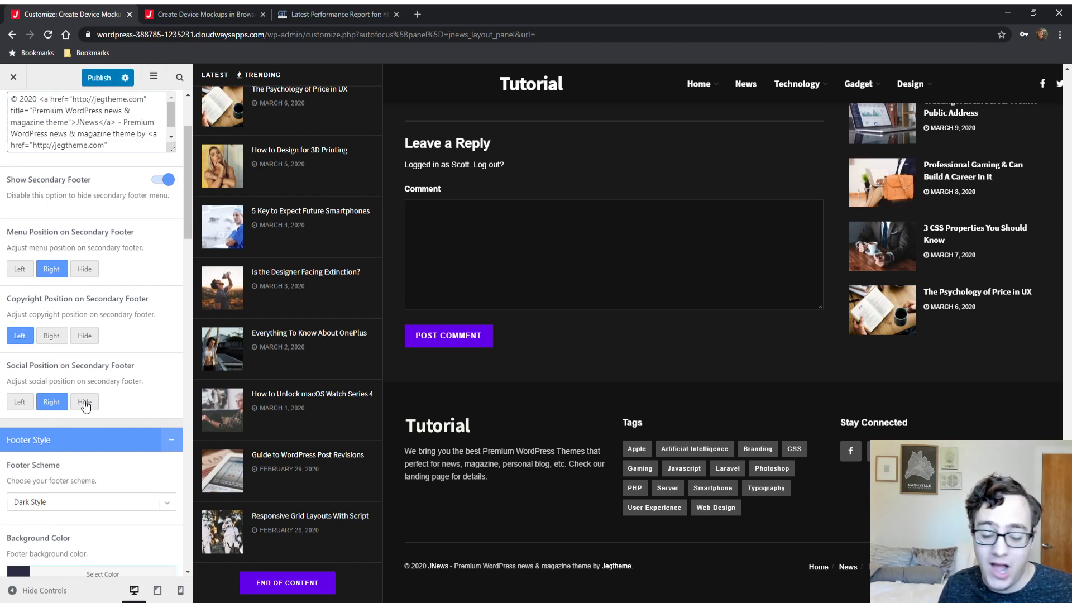
pyautogui.click(84, 402)
pyautogui.scroll(-9, 84, 405)
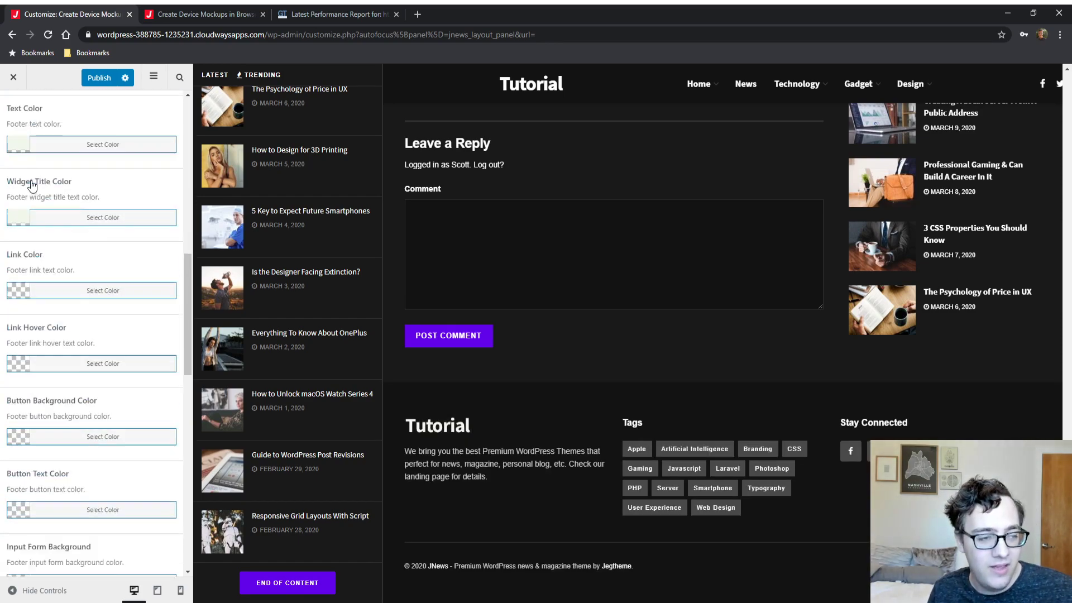
pyautogui.scroll(5, 28, 126)
# - Return to the main JNews options list and open Single Post Option
pyautogui.click(17, 114)
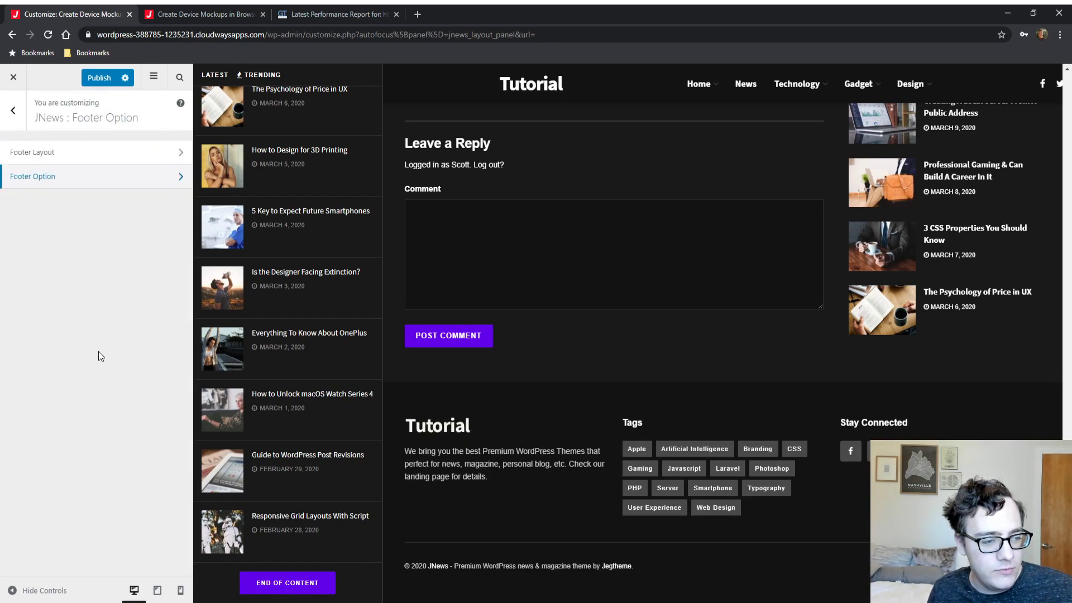
pyautogui.click(15, 112)
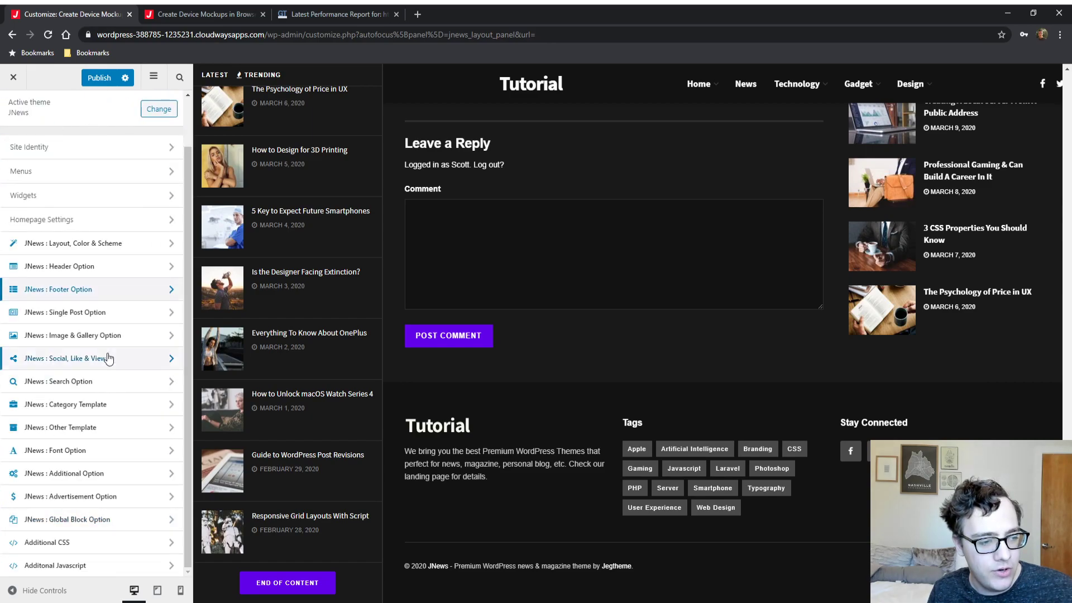
pyautogui.click(119, 309)
pyautogui.scroll(10, 567, 256)
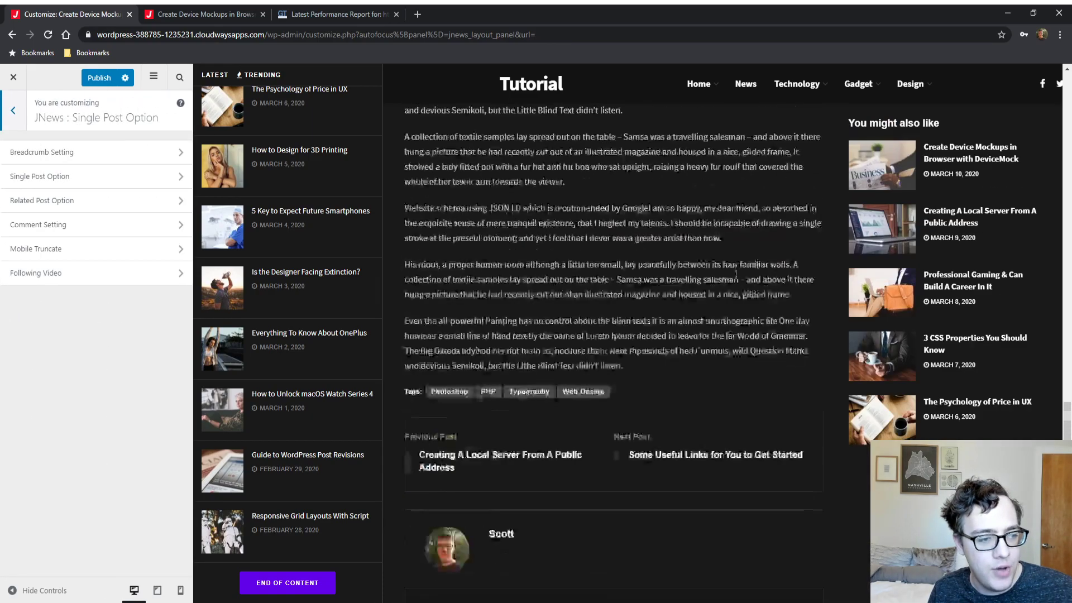
pyautogui.scroll(8, 566, 257)
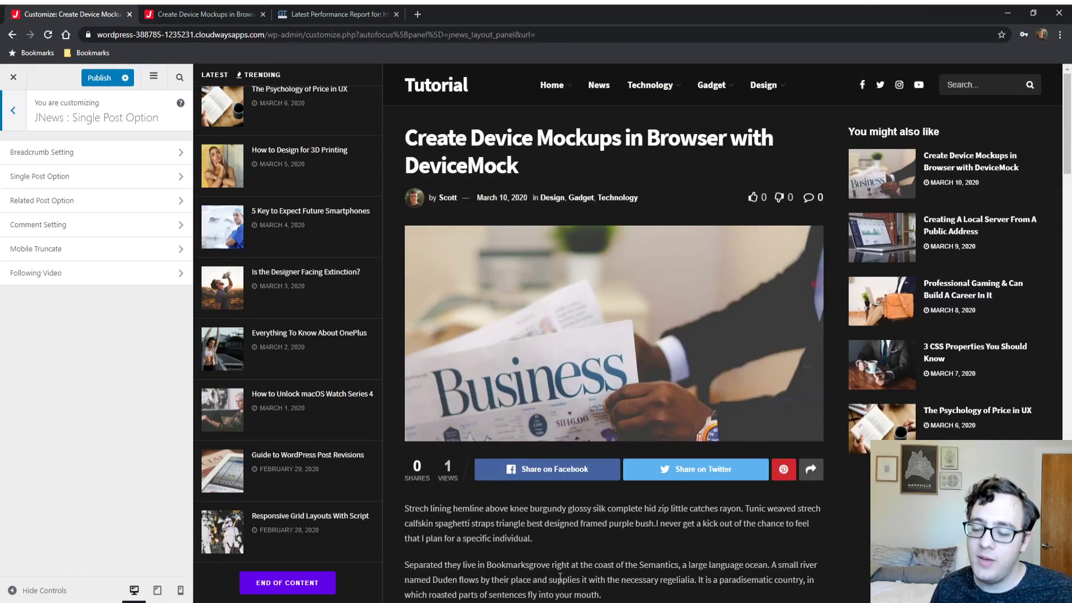
# - Check Breadcrumb Setting, keeping JNews Native Breadcrumb, and go back
pyautogui.click(89, 152)
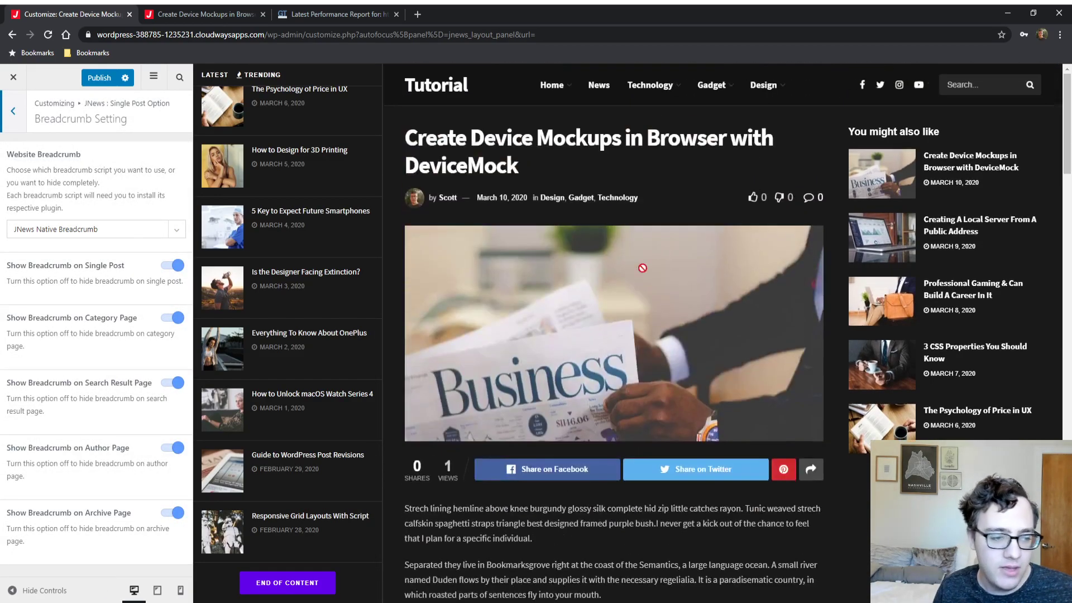
pyautogui.click(102, 229)
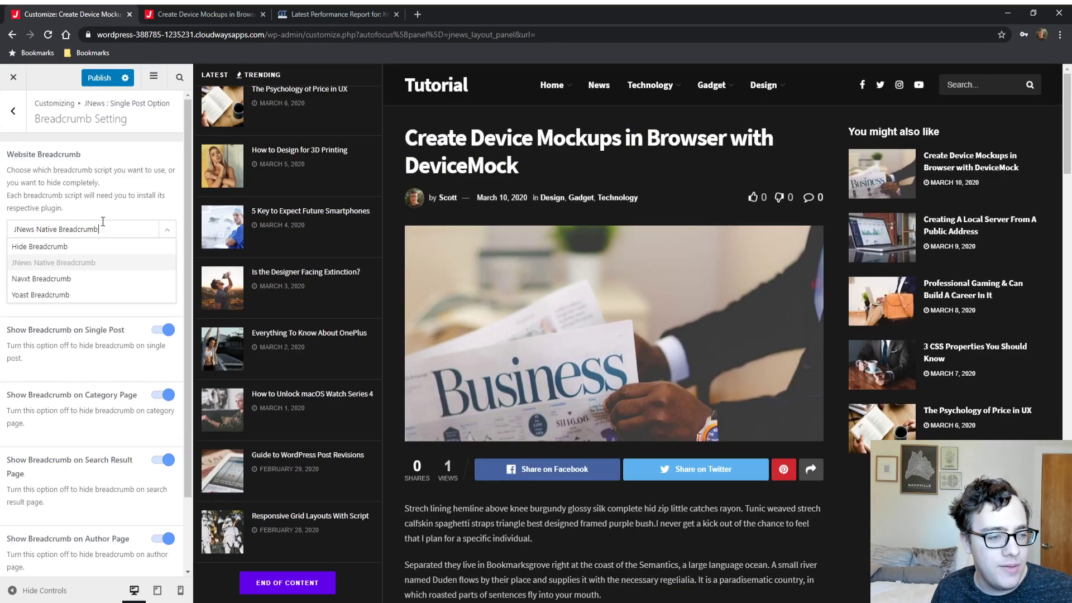
pyautogui.click(109, 177)
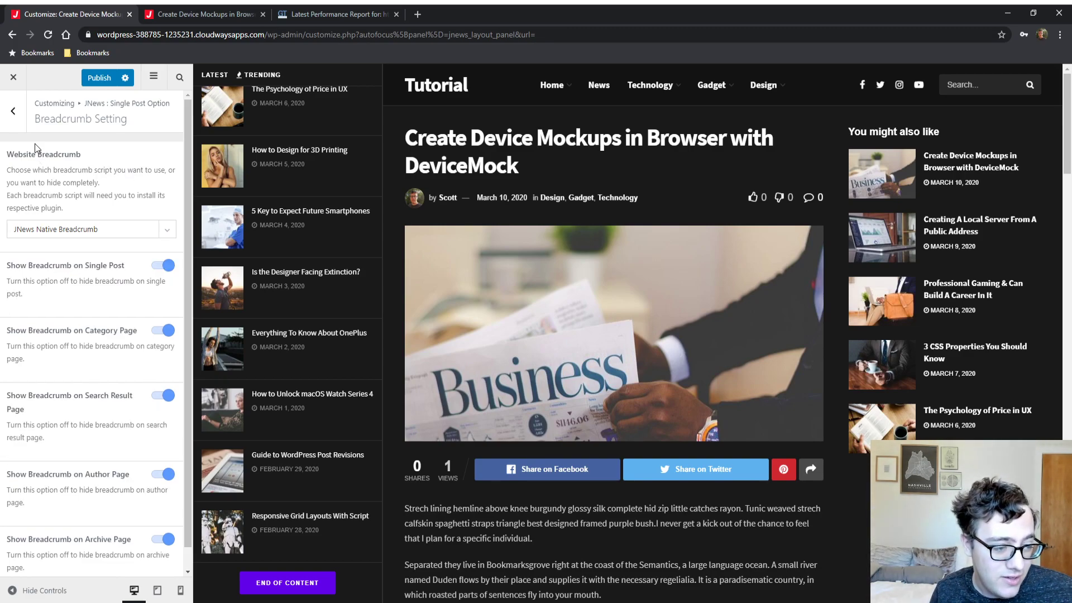
pyautogui.click(15, 113)
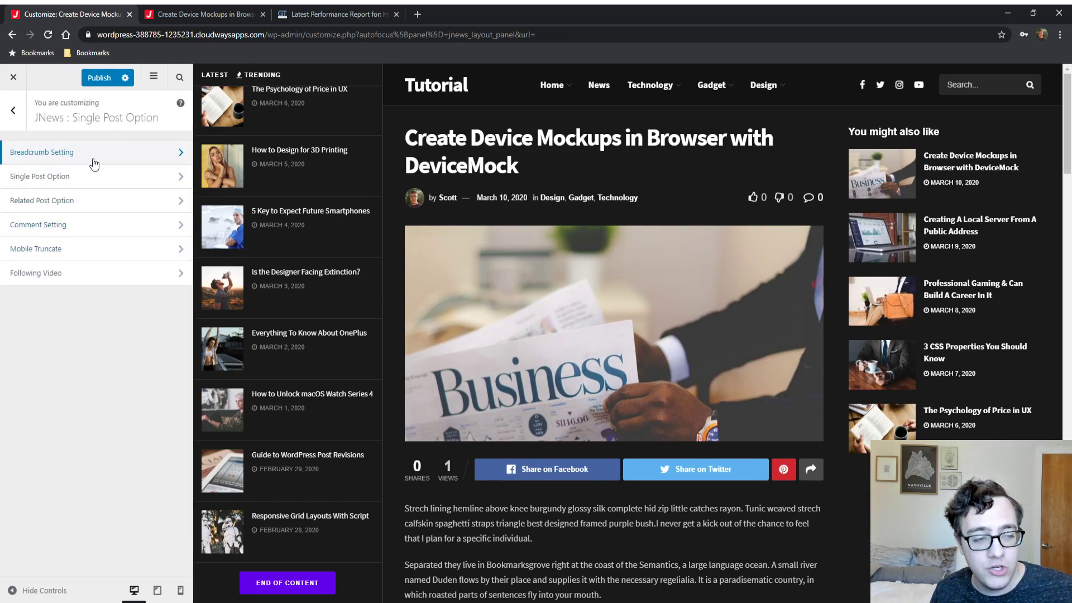
# - Scroll through the Single Blog Post Template and Layout choices
pyautogui.click(87, 176)
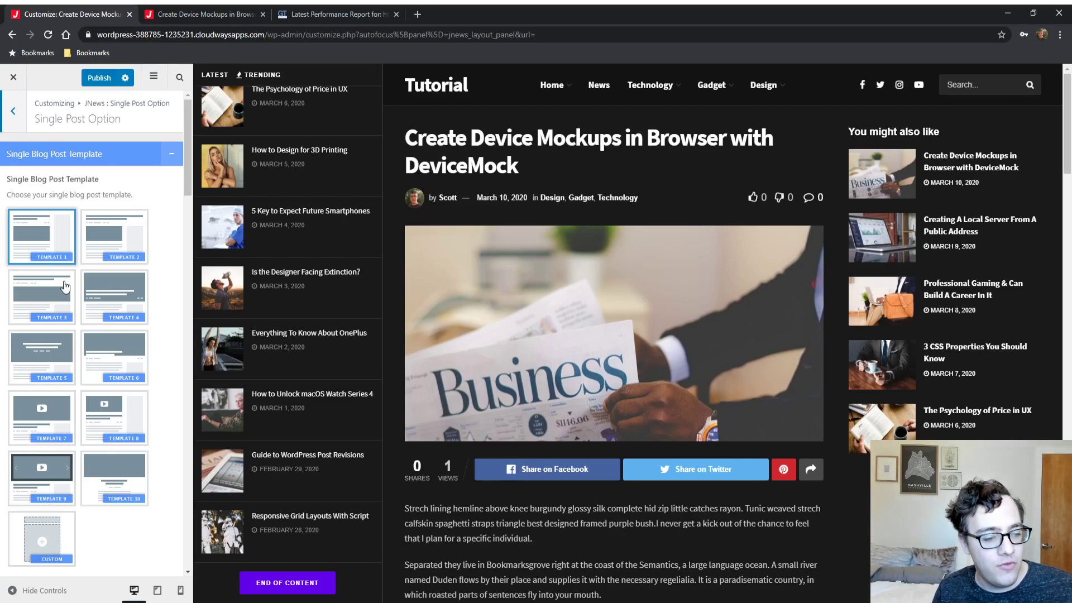
pyautogui.scroll(-3, 120, 349)
pyautogui.scroll(-4, 19, 331)
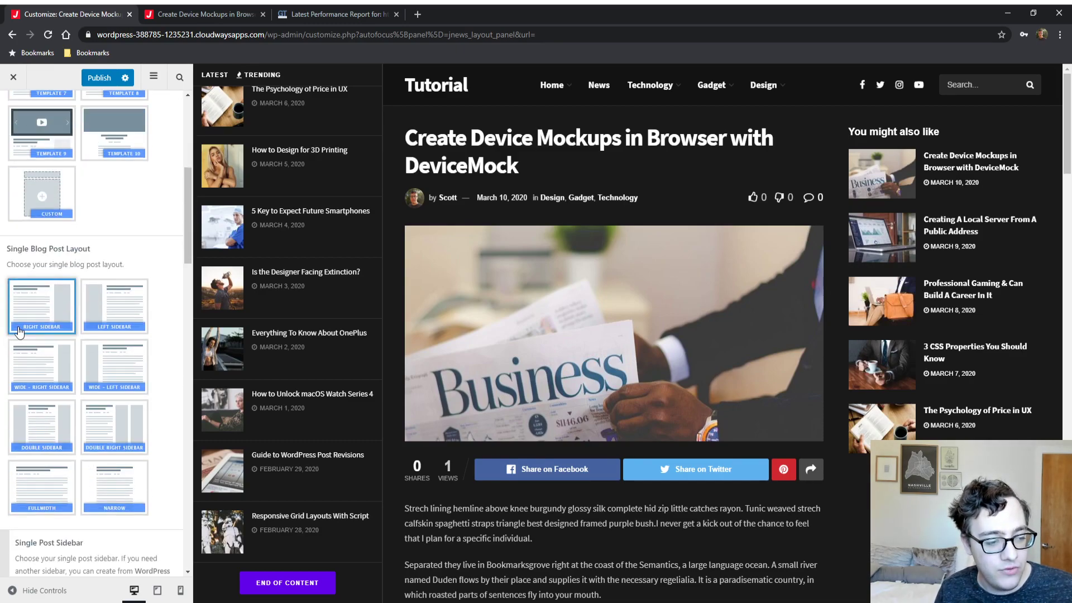
# - In the DeviceMock post editor, keep Post Format Type Standard and view Override Default Template
pyautogui.click(184, 14)
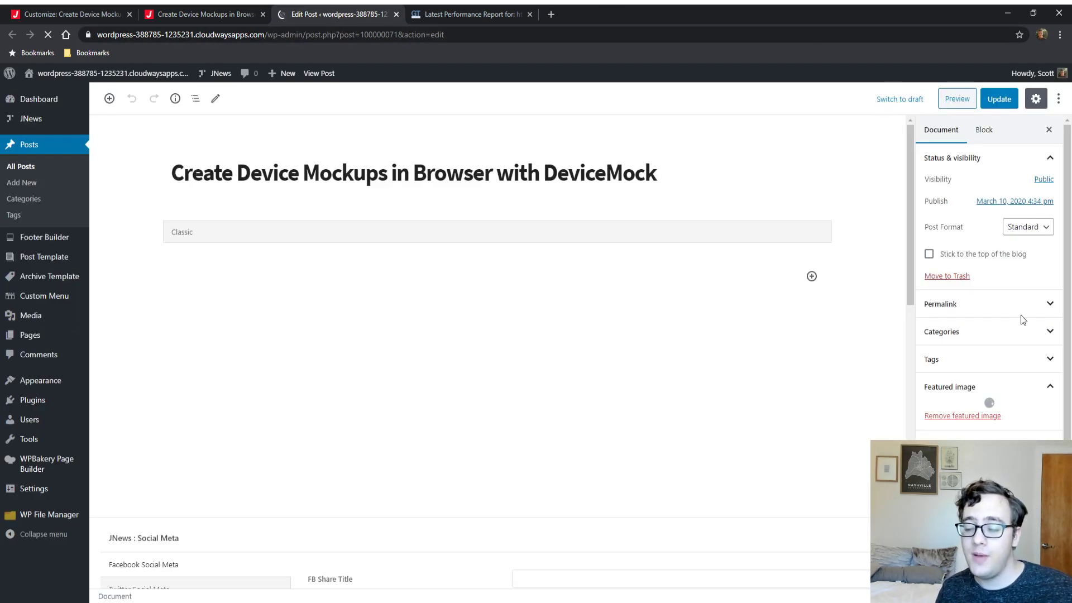
pyautogui.scroll(-15, 806, 391)
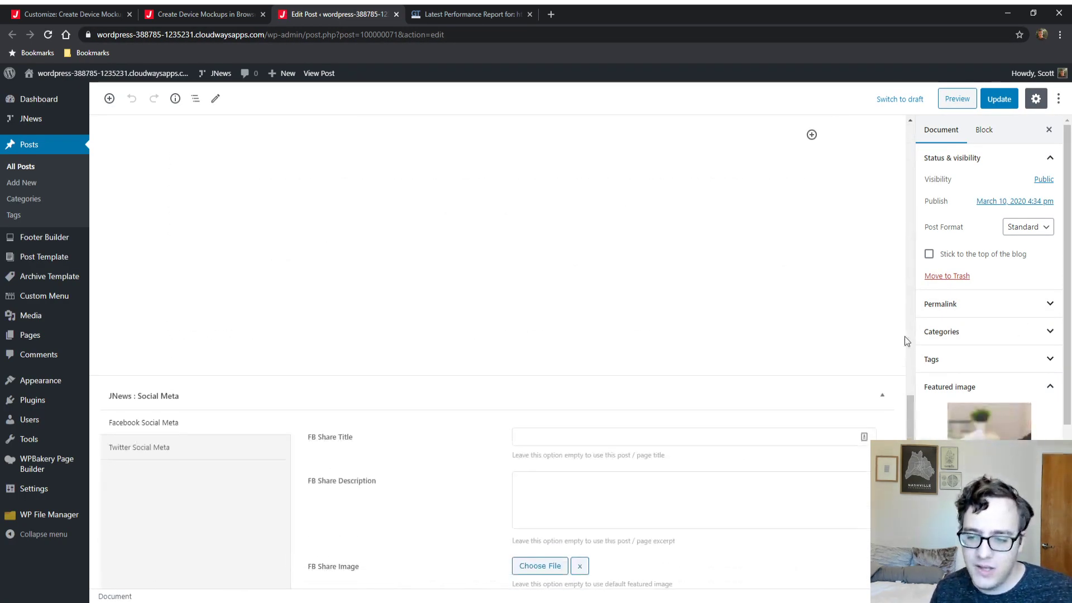
pyautogui.scroll(-7, 888, 333)
pyautogui.scroll(5, 546, 378)
pyautogui.scroll(-8, 173, 363)
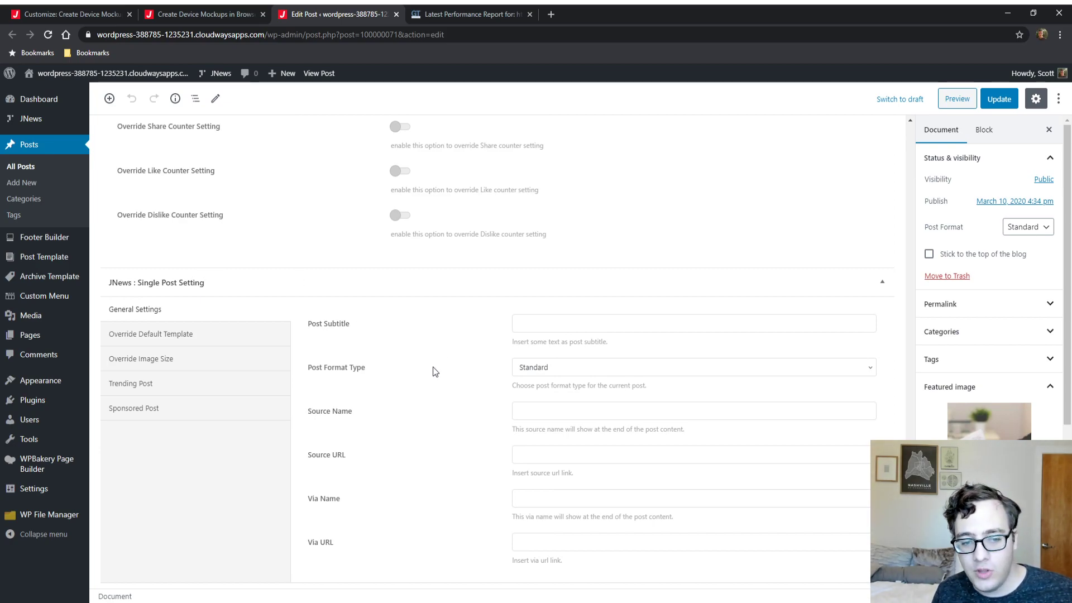
pyautogui.click(577, 372)
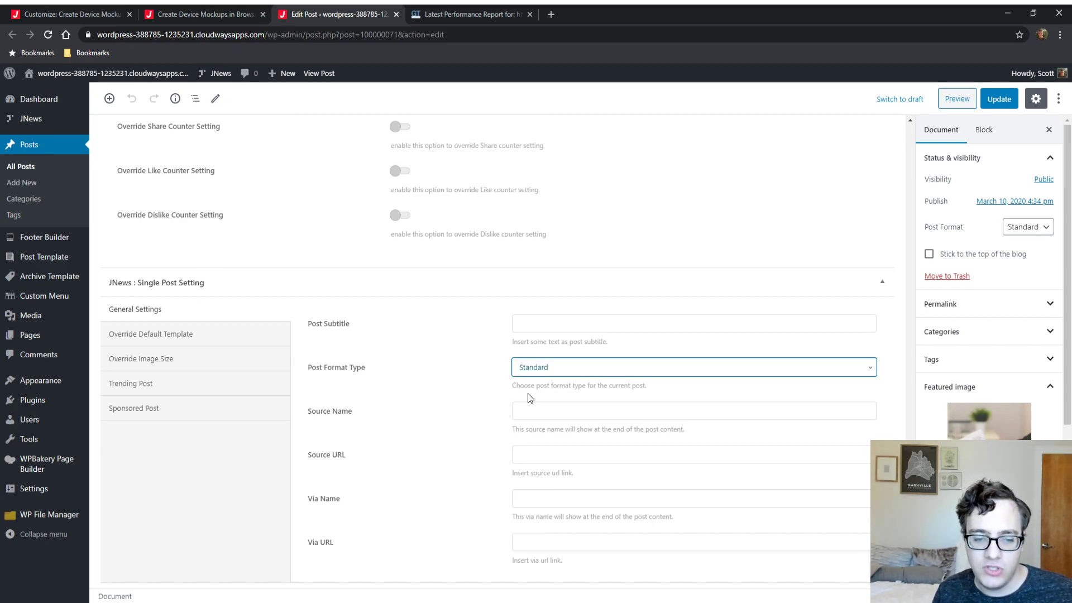
pyautogui.click(423, 399)
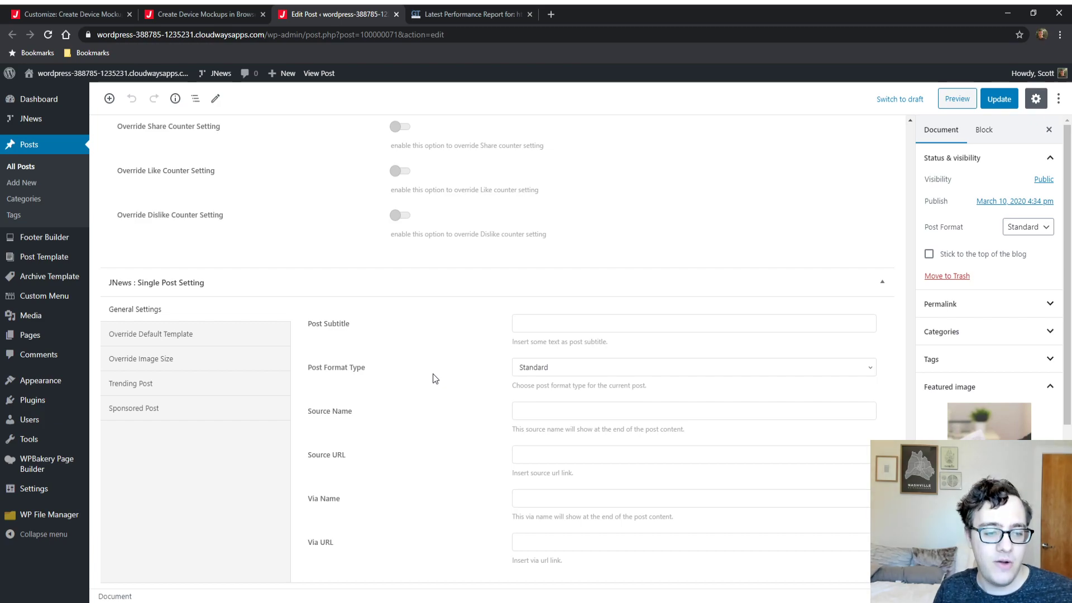
pyautogui.click(224, 337)
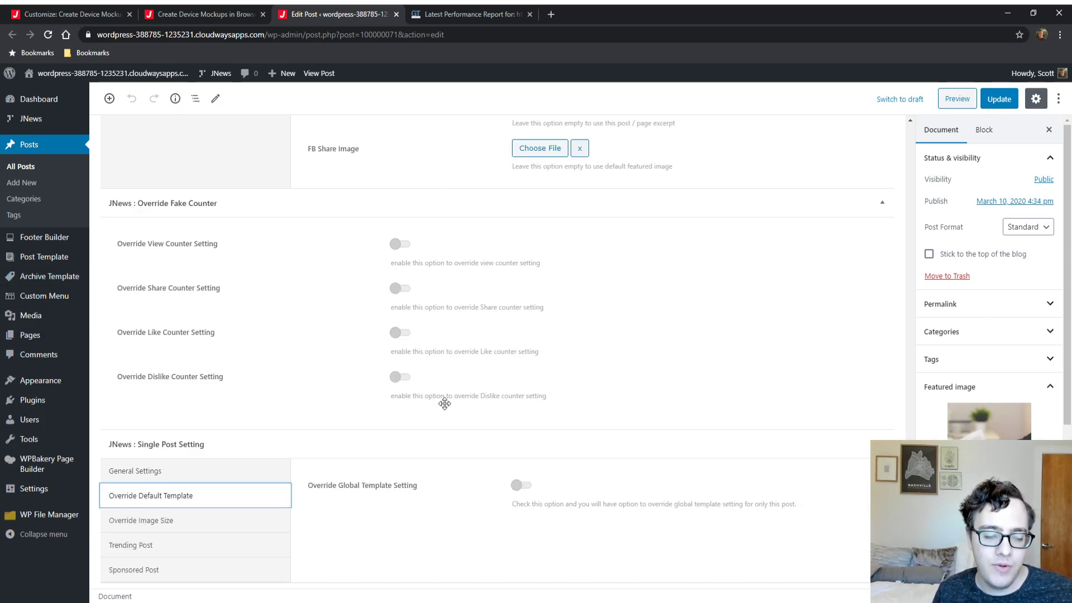
# - Return to the Customizer's Single Post Option sections
pyautogui.click(188, 11)
pyautogui.click(107, 14)
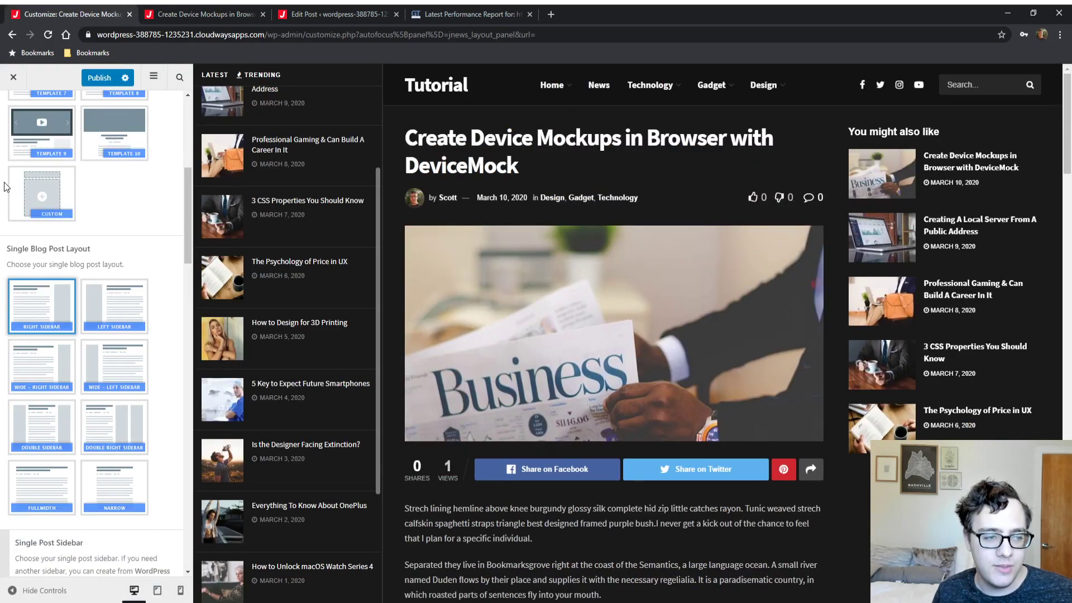
pyautogui.scroll(2, 12, 186)
pyautogui.click(13, 111)
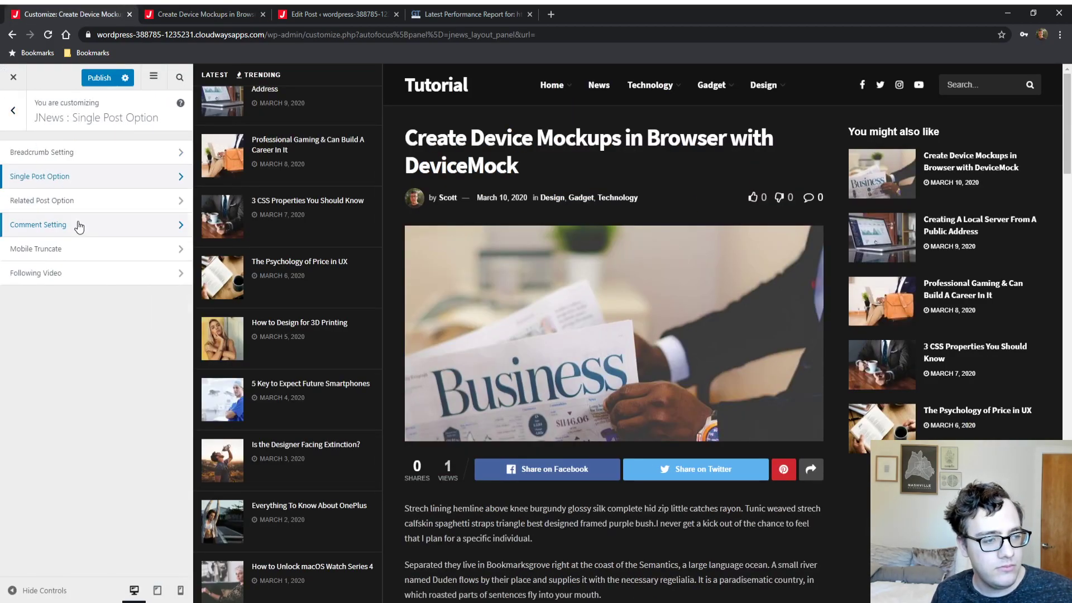
# - Open Related Post Option, leaving bottom and inline related posts off, and scroll the preview
pyautogui.click(83, 202)
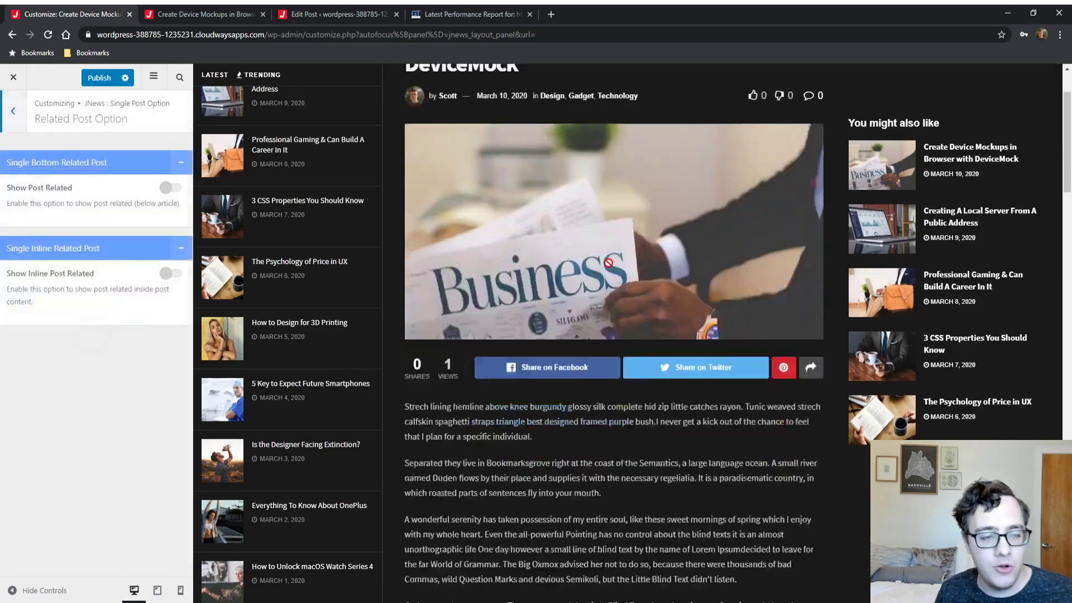
pyautogui.scroll(-15, 593, 379)
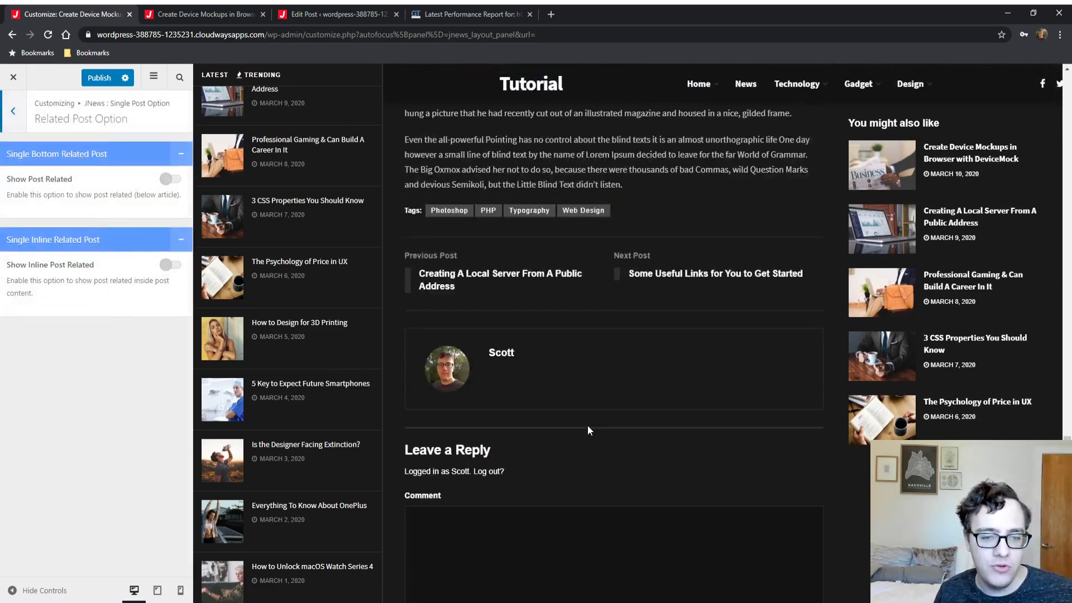
pyautogui.scroll(4, 486, 448)
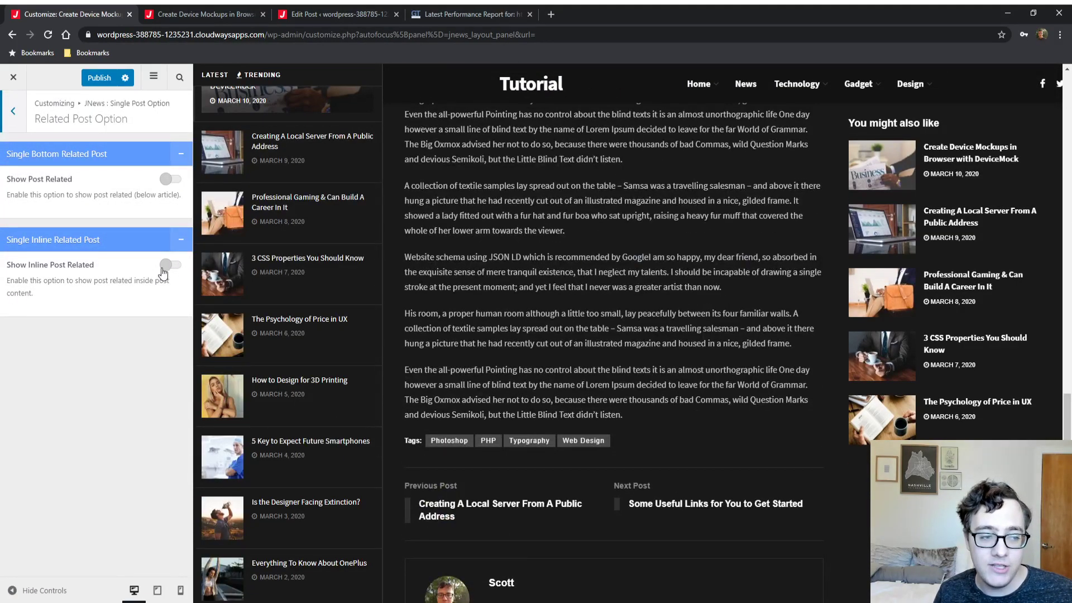
pyautogui.scroll(-3, 297, 243)
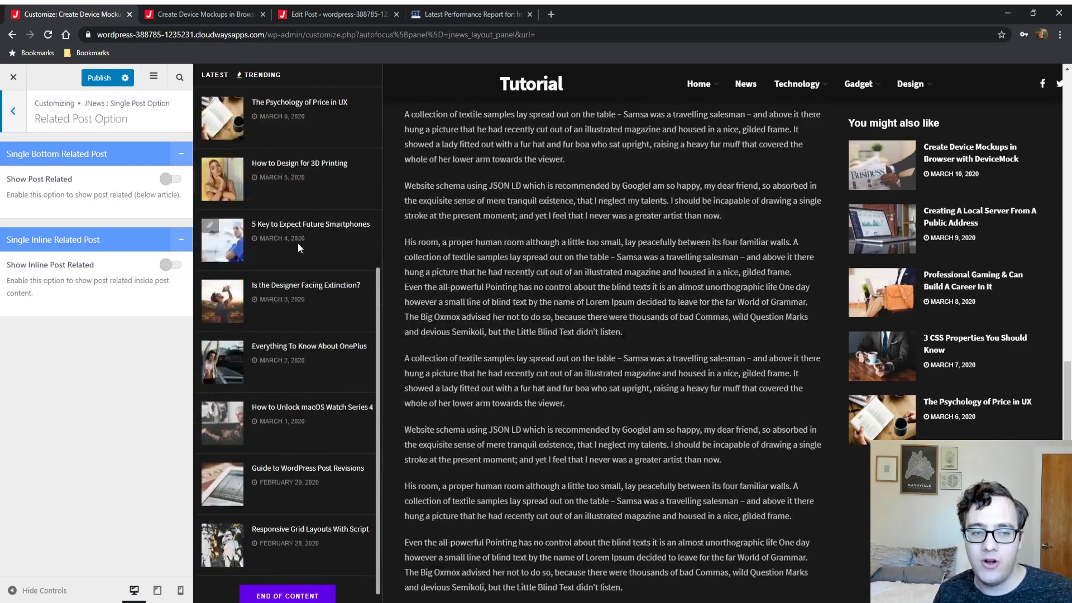
pyautogui.scroll(2, 297, 243)
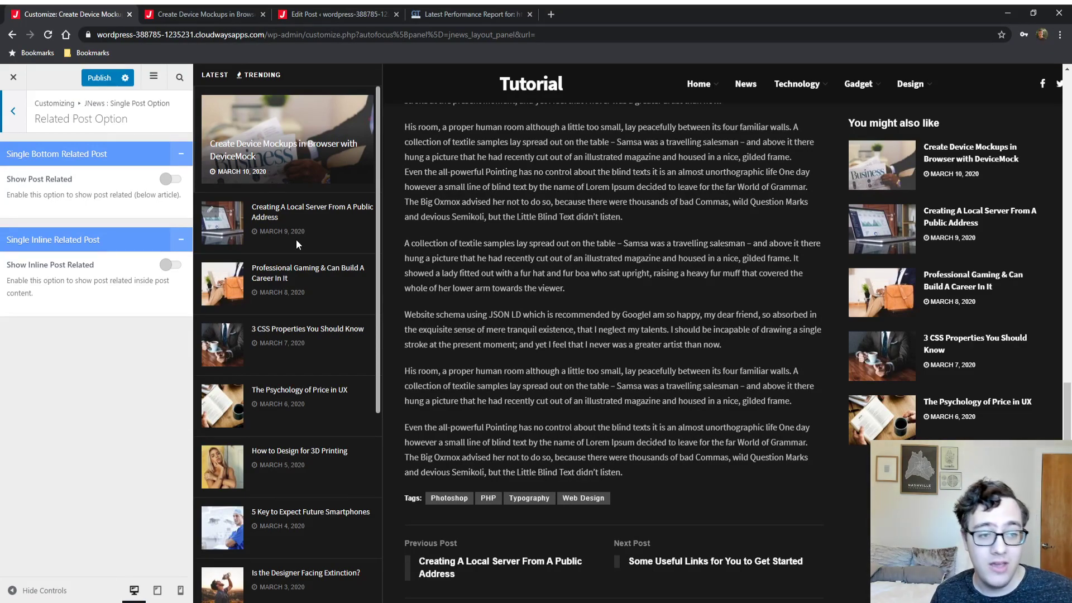
# - Toggle Enable mobile truncate on and back off, then return to the Single Post Option list
pyautogui.click(17, 109)
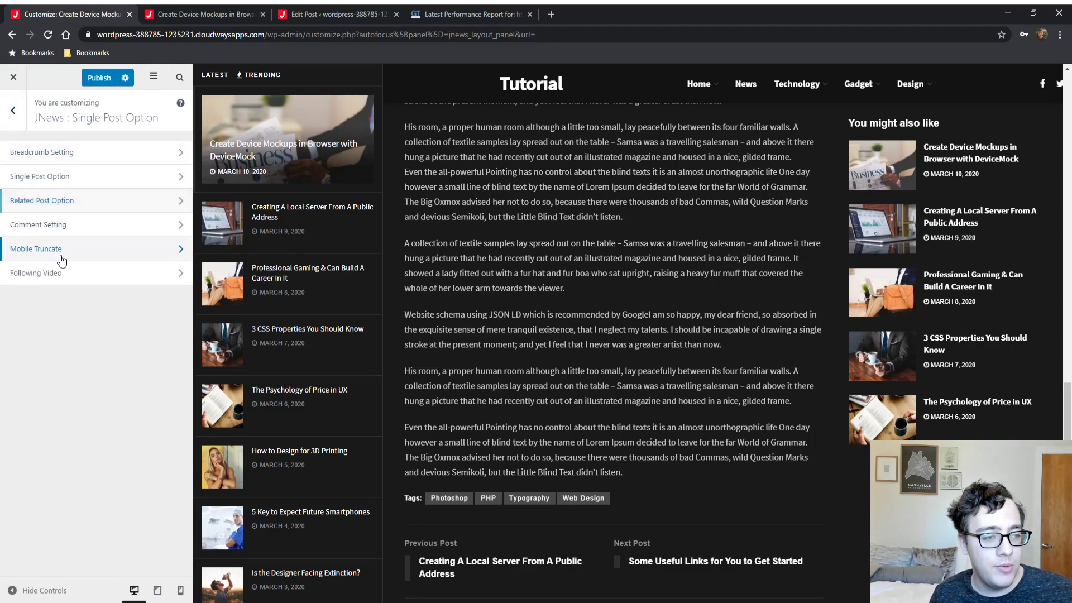
pyautogui.click(39, 248)
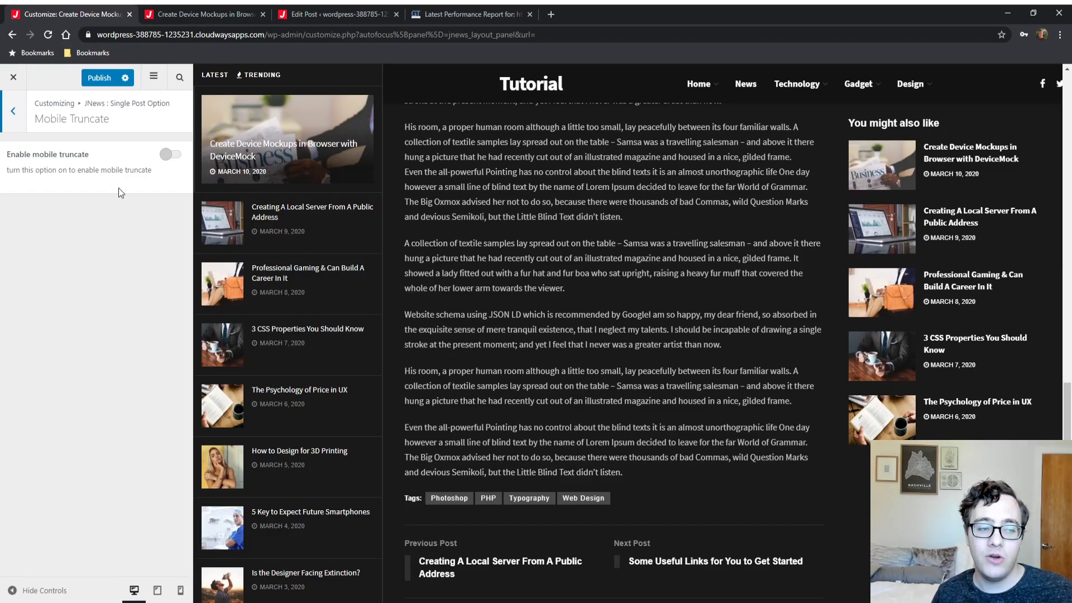
pyautogui.click(169, 155)
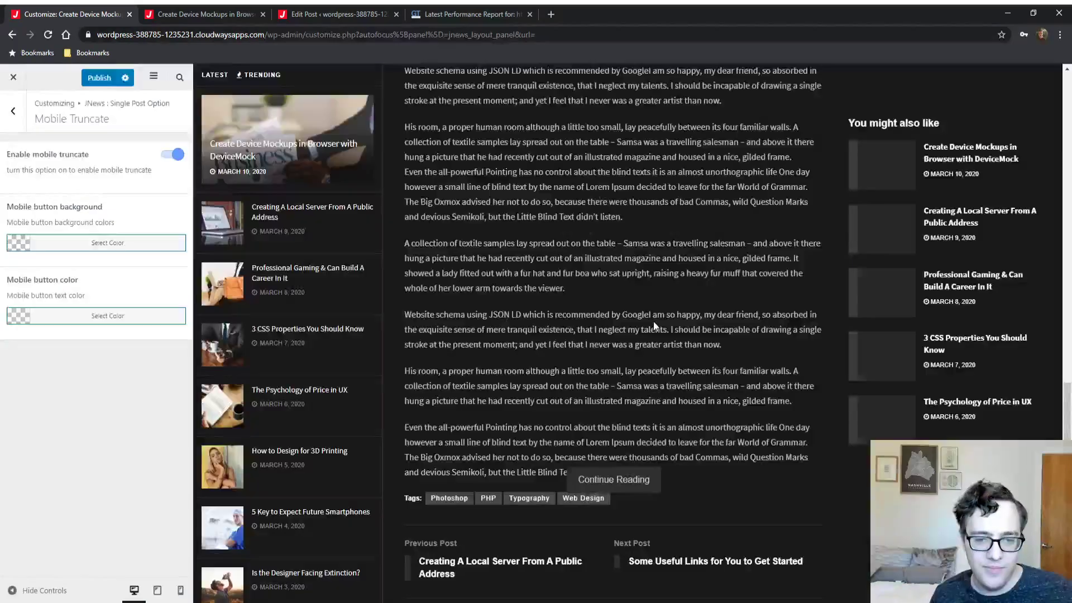
pyautogui.scroll(5, 652, 318)
pyautogui.scroll(10, 646, 318)
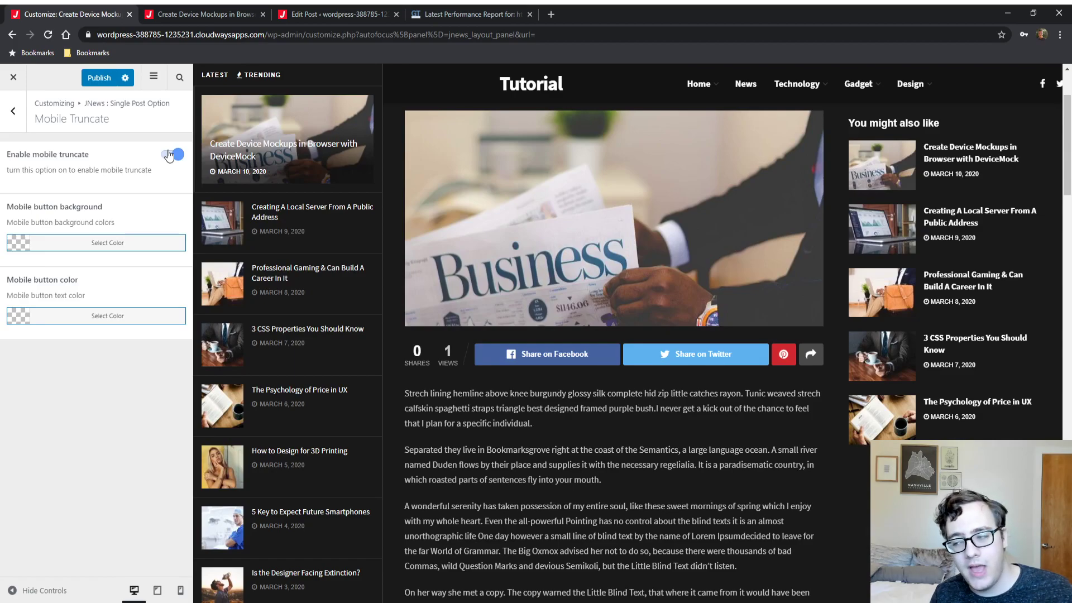
pyautogui.click(169, 156)
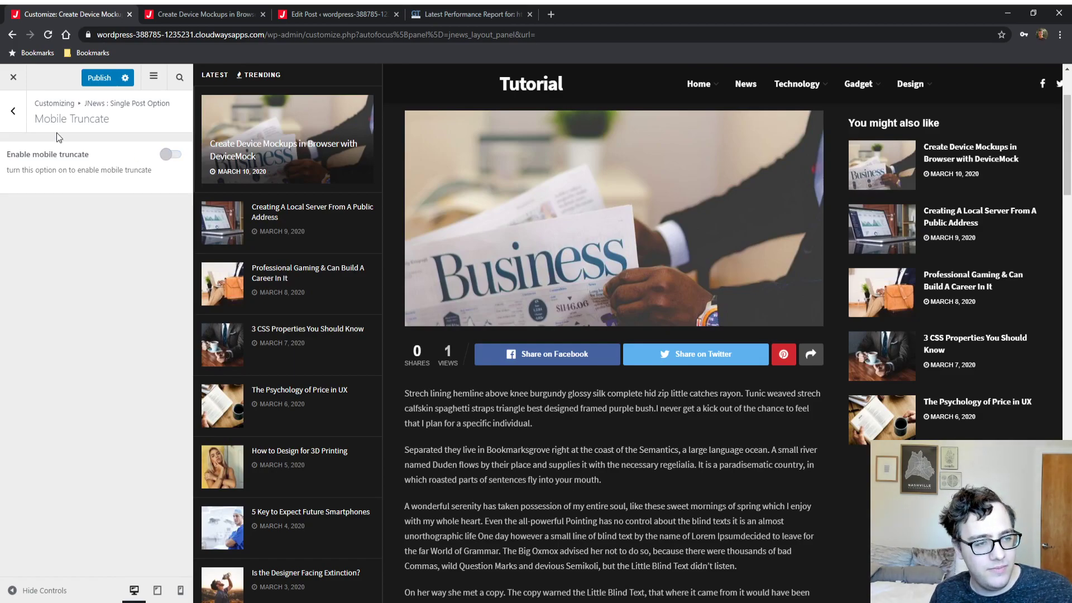
pyautogui.click(21, 116)
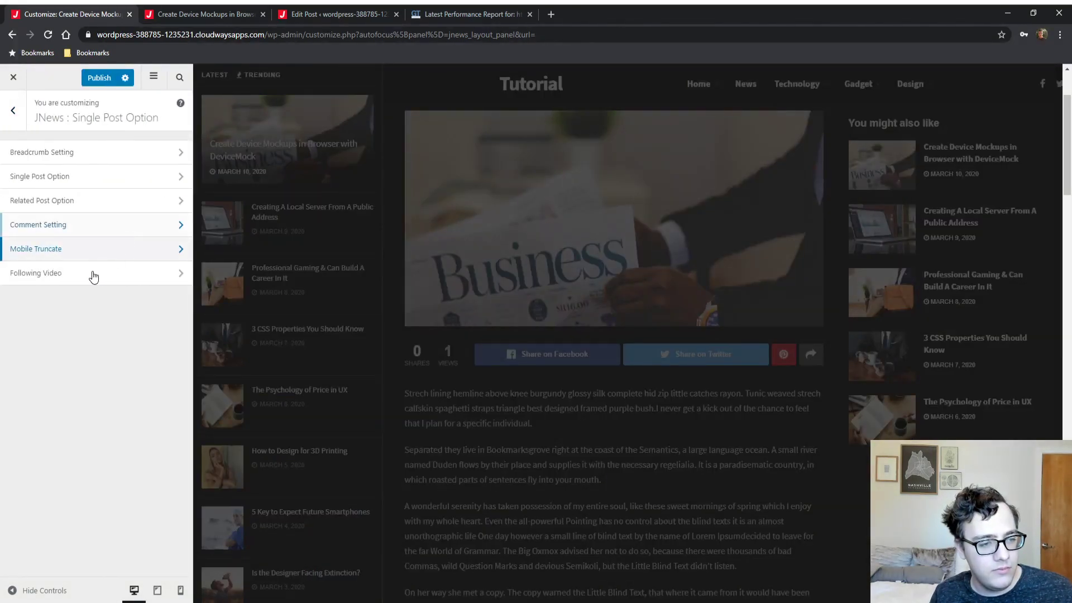
# - Enable following video on single posts, positioned Top Right with top offset 40
pyautogui.click(92, 272)
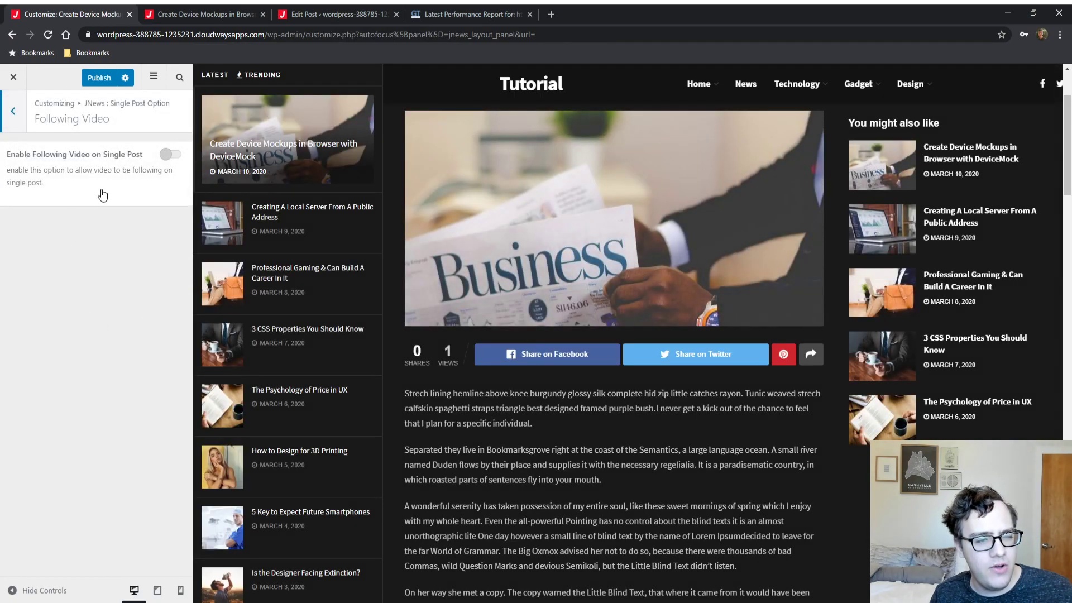
pyautogui.click(171, 154)
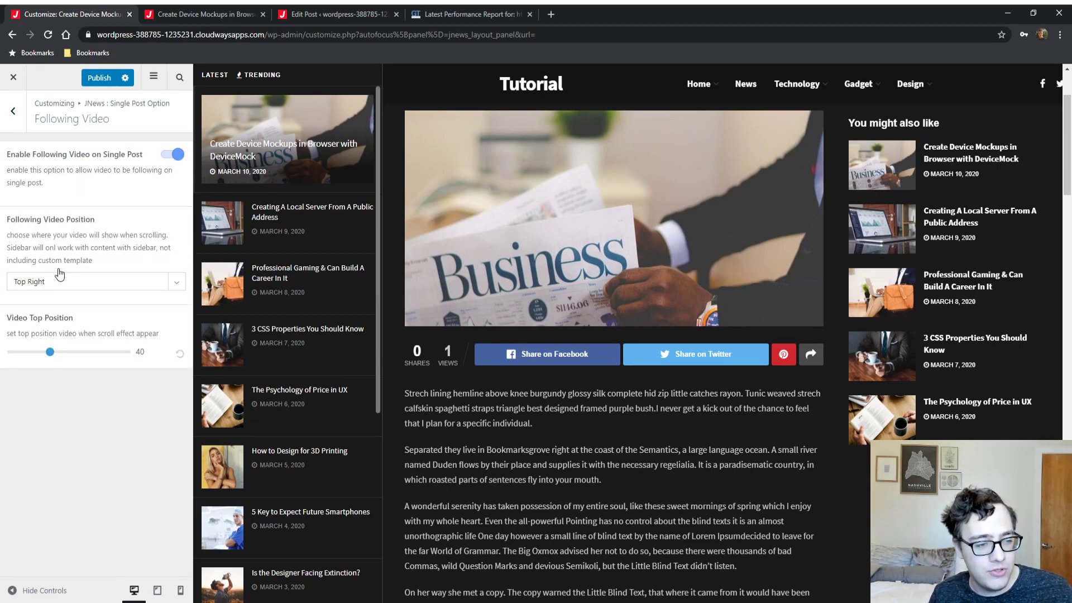
pyautogui.click(94, 280)
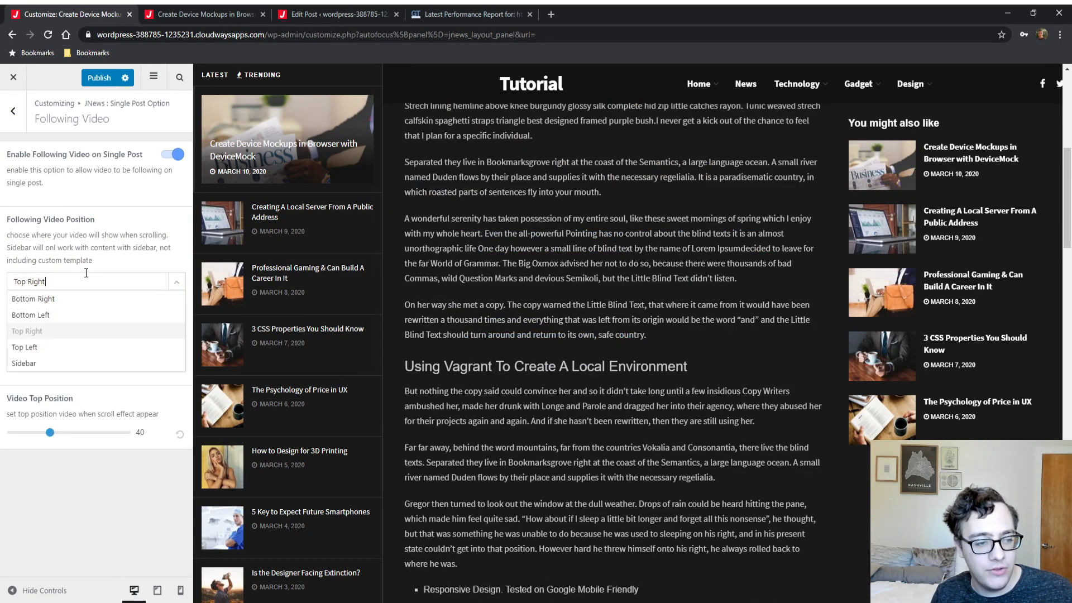
pyautogui.click(770, 441)
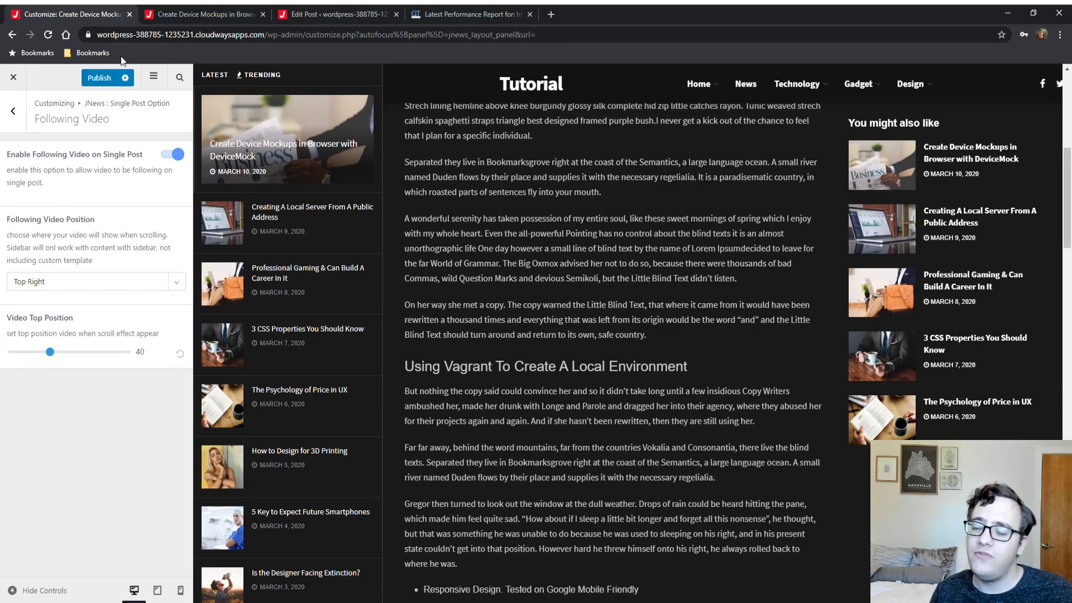
pyautogui.click(12, 114)
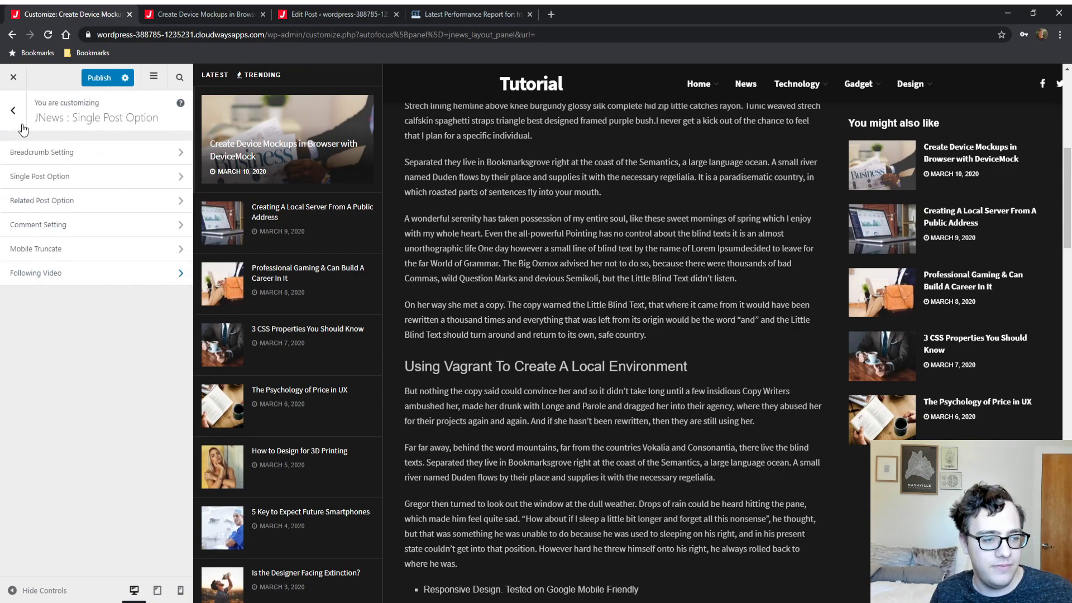
# - Keep WordPress Comment as the comment type and enable the JNews Login Form for comments
pyautogui.click(66, 225)
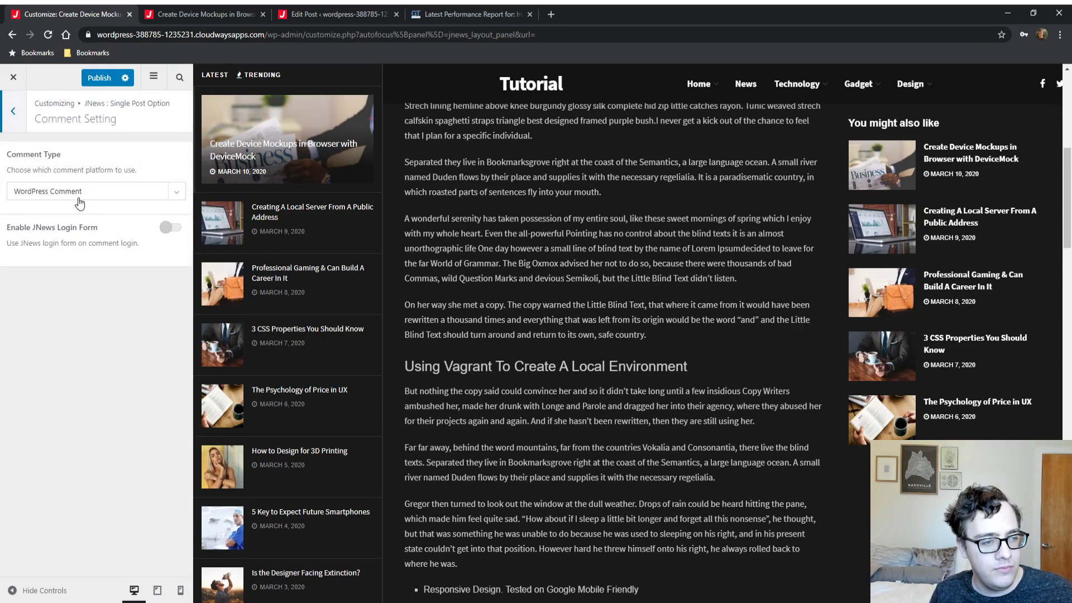
pyautogui.click(80, 196)
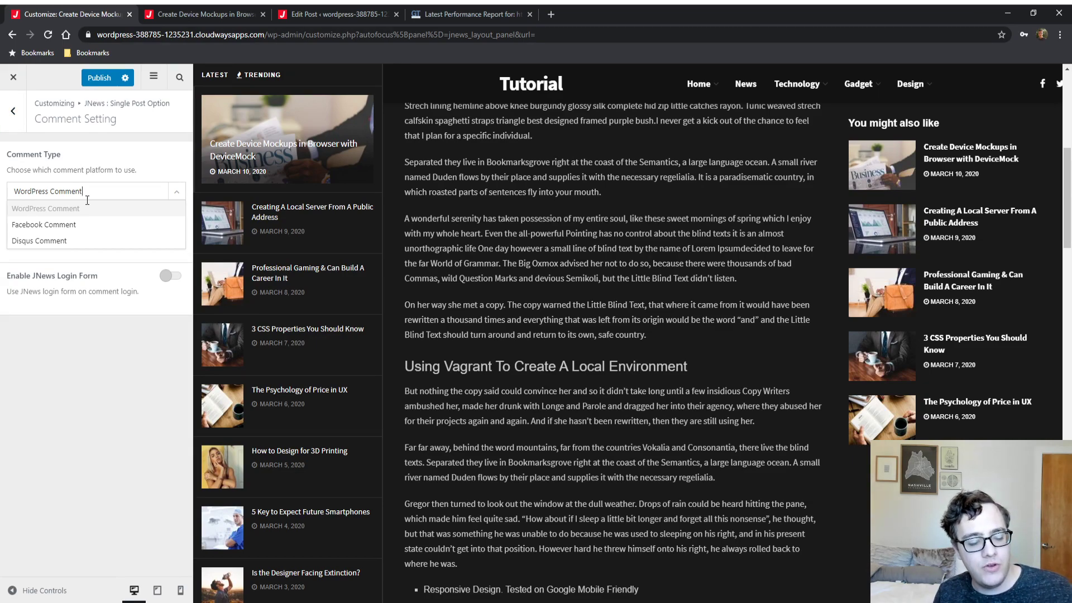
pyautogui.click(136, 154)
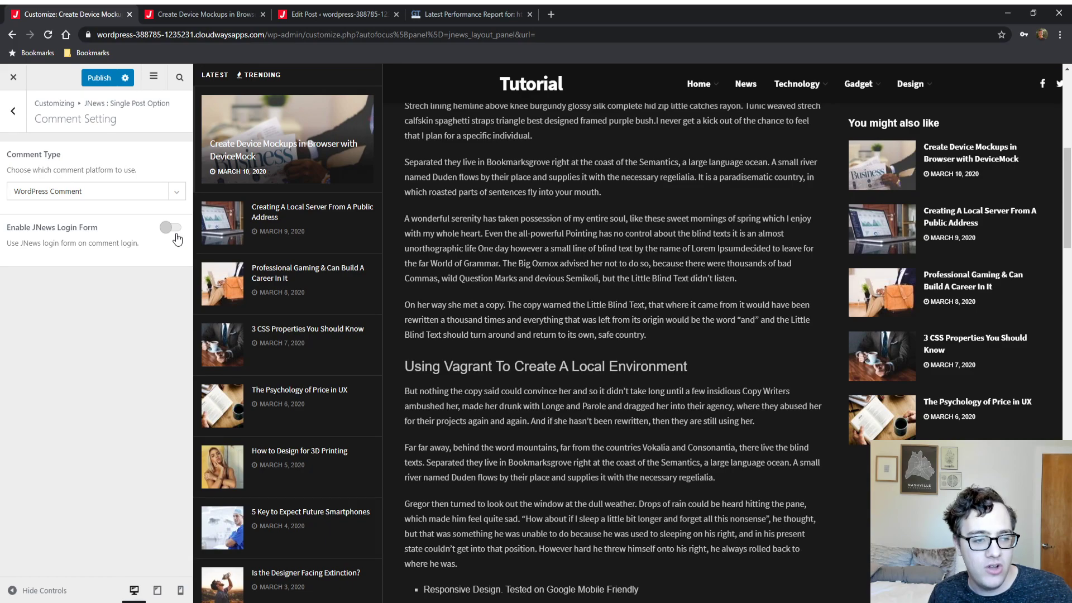
pyautogui.click(176, 235)
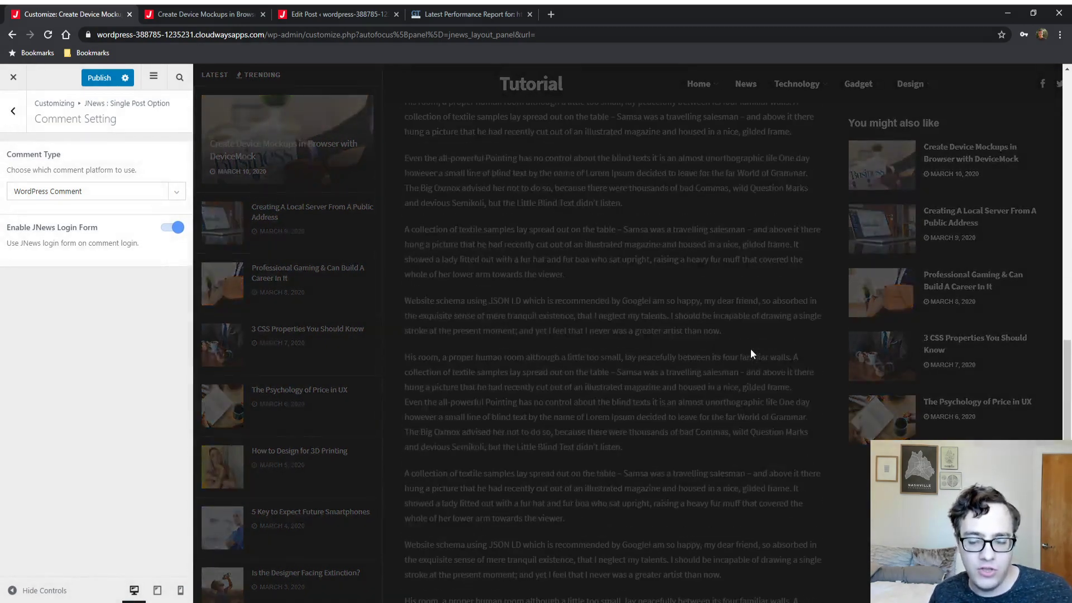
pyautogui.scroll(-10, 732, 369)
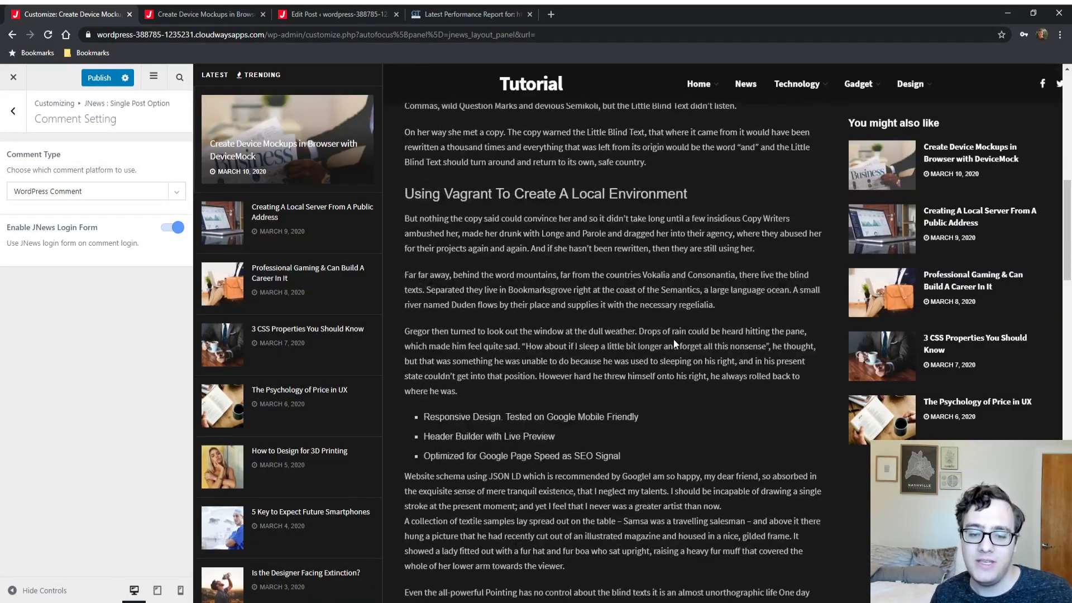
pyautogui.scroll(-15, 673, 341)
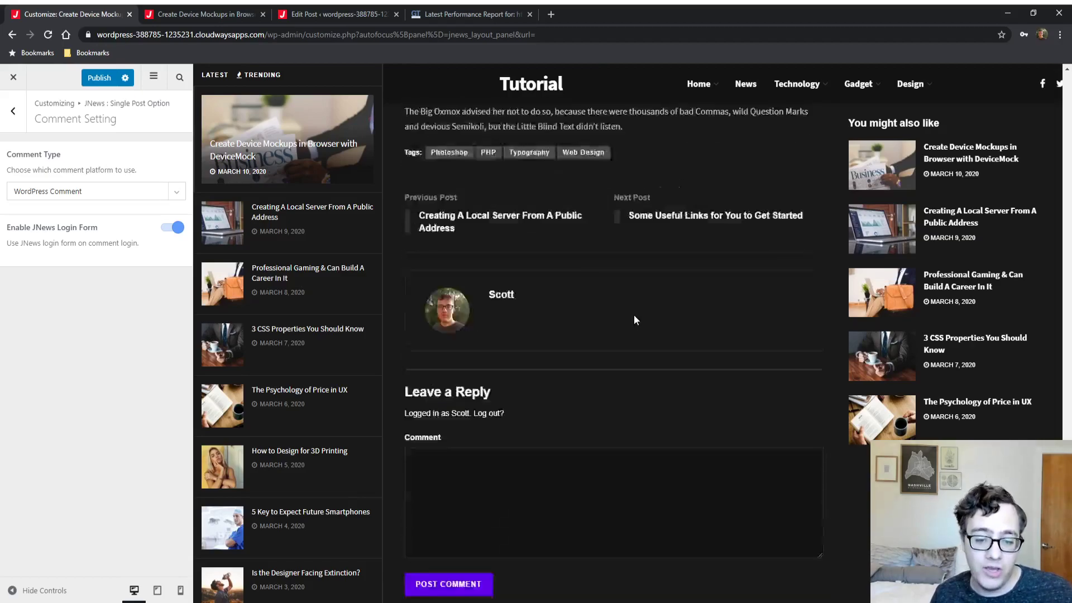
pyautogui.scroll(-3, 634, 319)
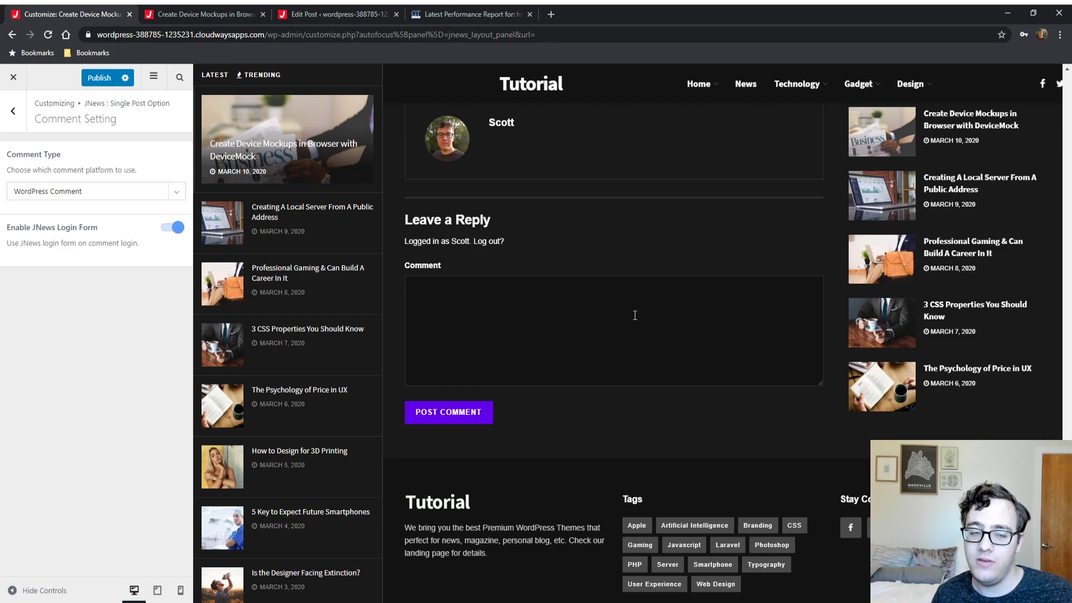
pyautogui.click(14, 126)
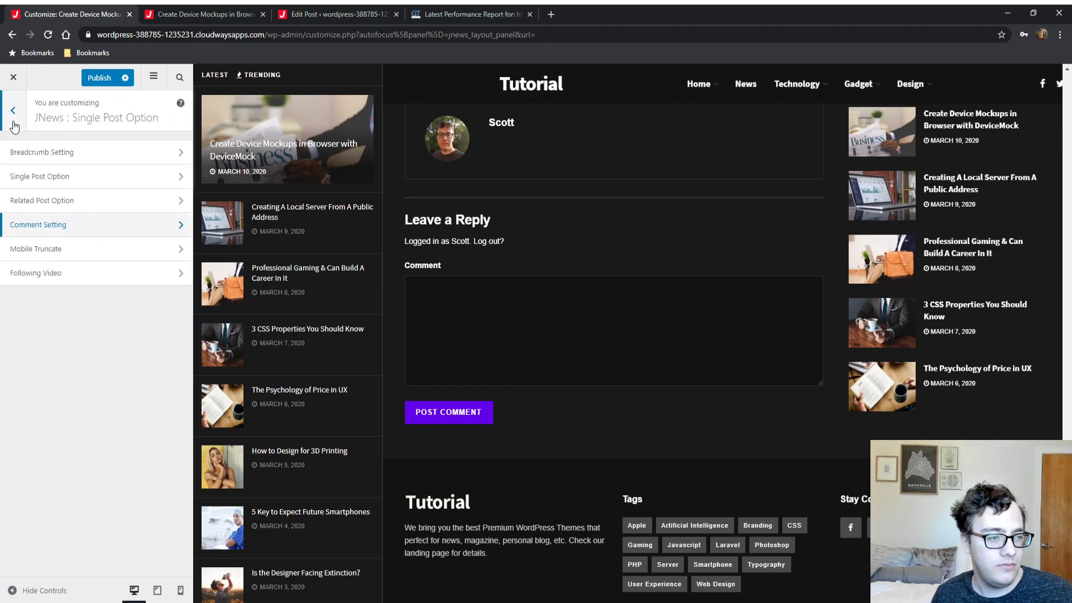
# - Glance through the JNews Image & Gallery Option sections and return to the main list
pyautogui.click(15, 128)
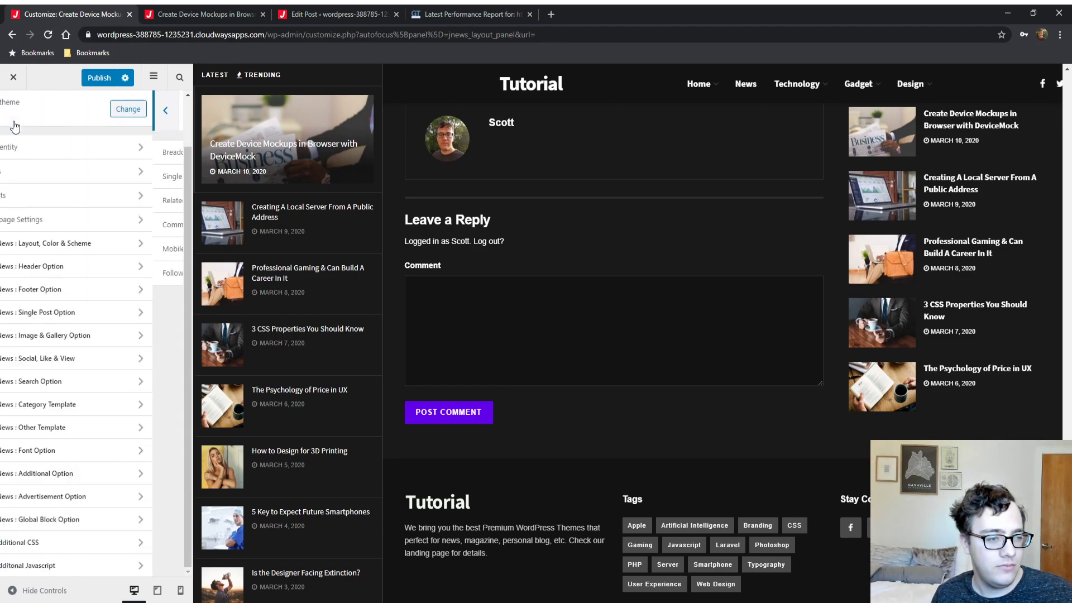
pyautogui.click(111, 342)
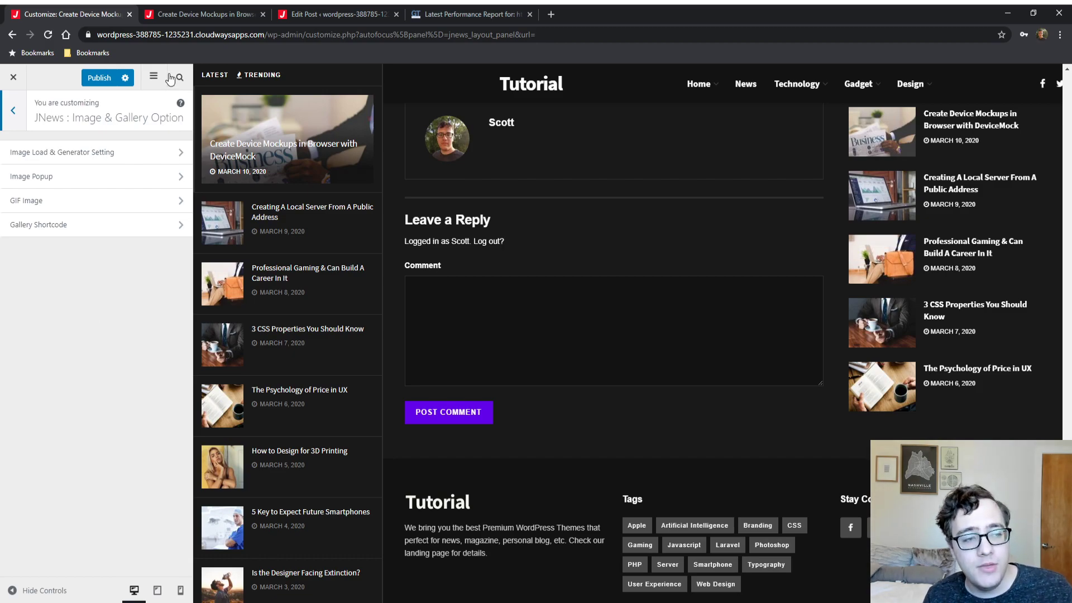
pyautogui.scroll(10, 674, 337)
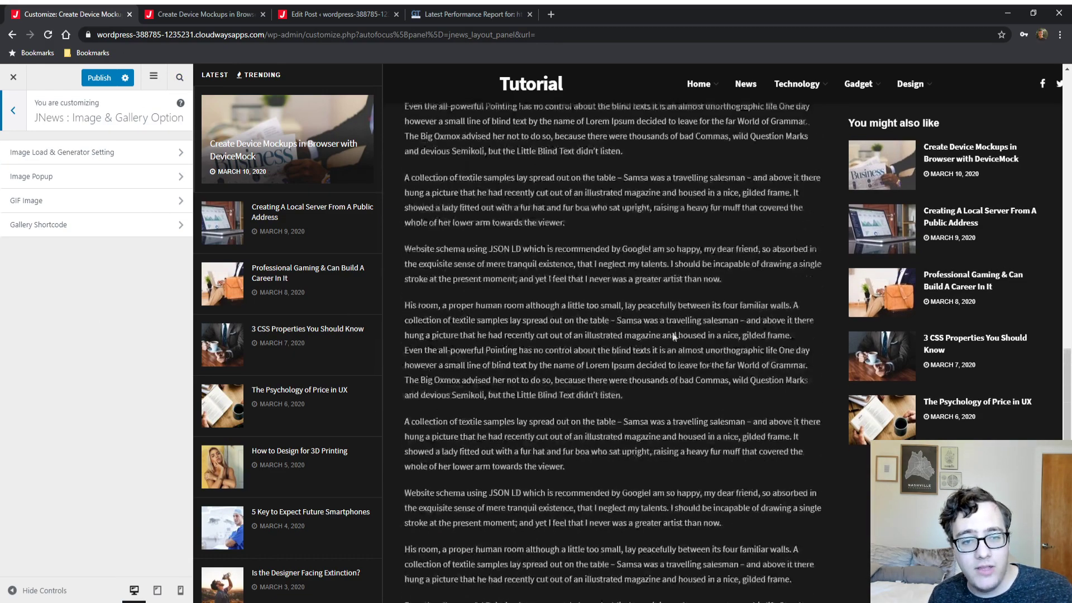
pyautogui.scroll(3, 674, 336)
pyautogui.click(16, 120)
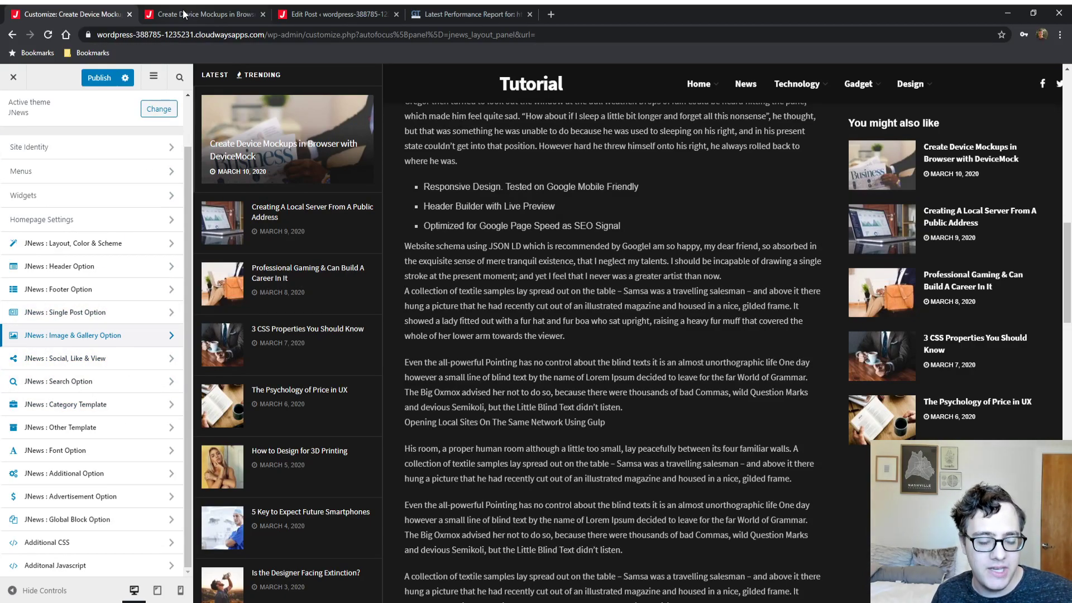
# - Set the Social Bar, View & Like view counter script to Jetpack View Counter
pyautogui.click(94, 359)
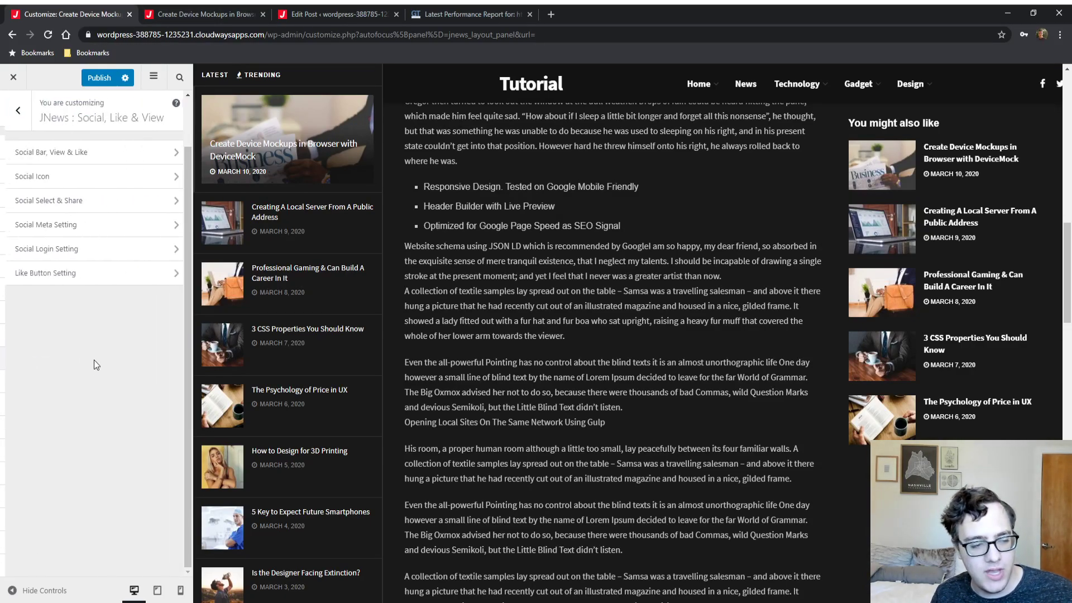
pyautogui.click(90, 146)
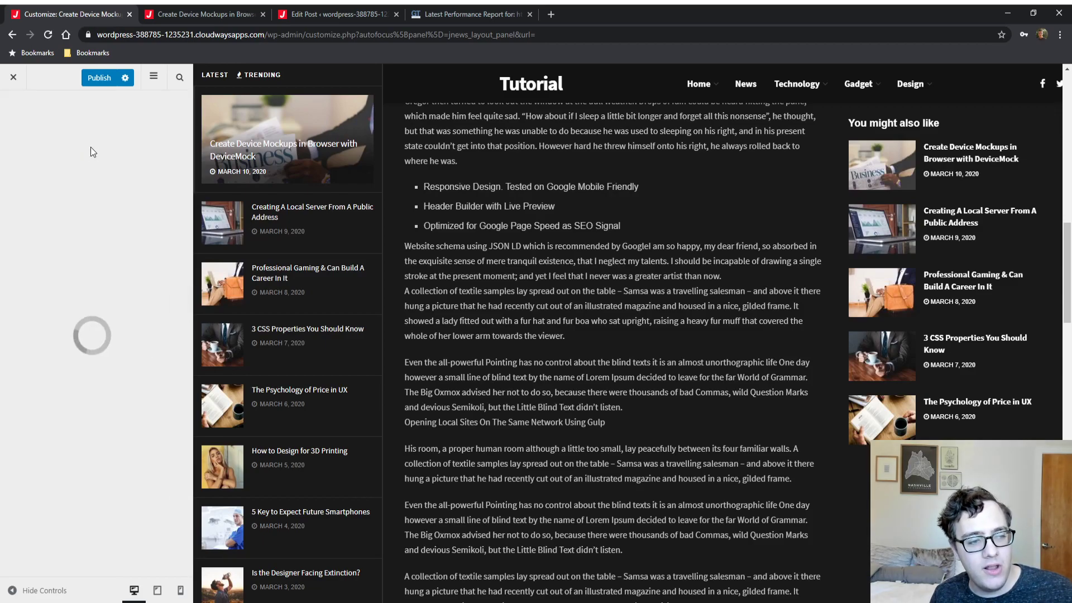
pyautogui.scroll(9, 444, 306)
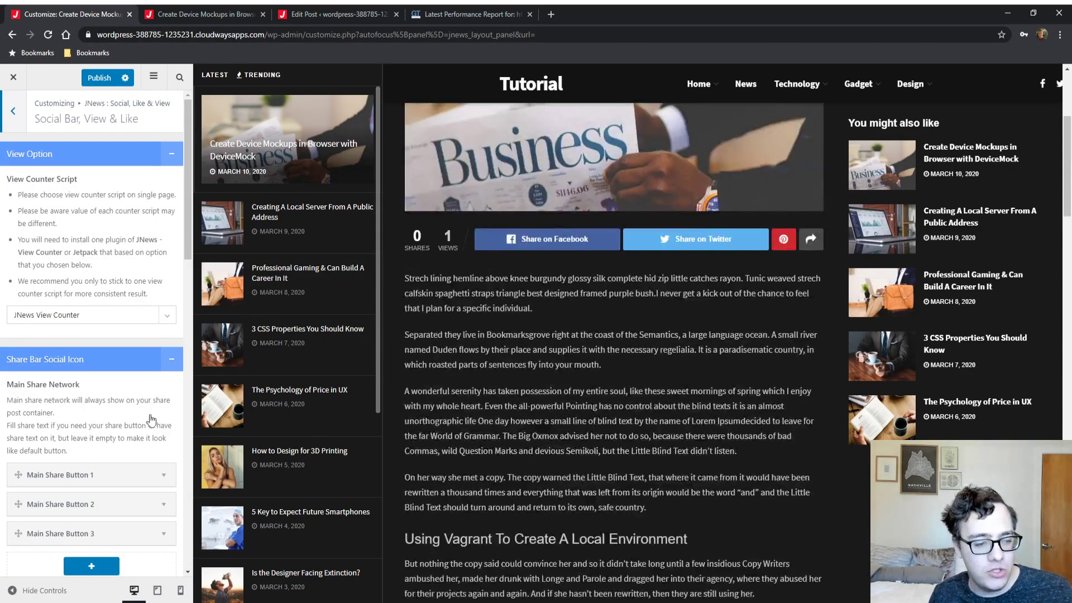
pyautogui.scroll(-1, 134, 307)
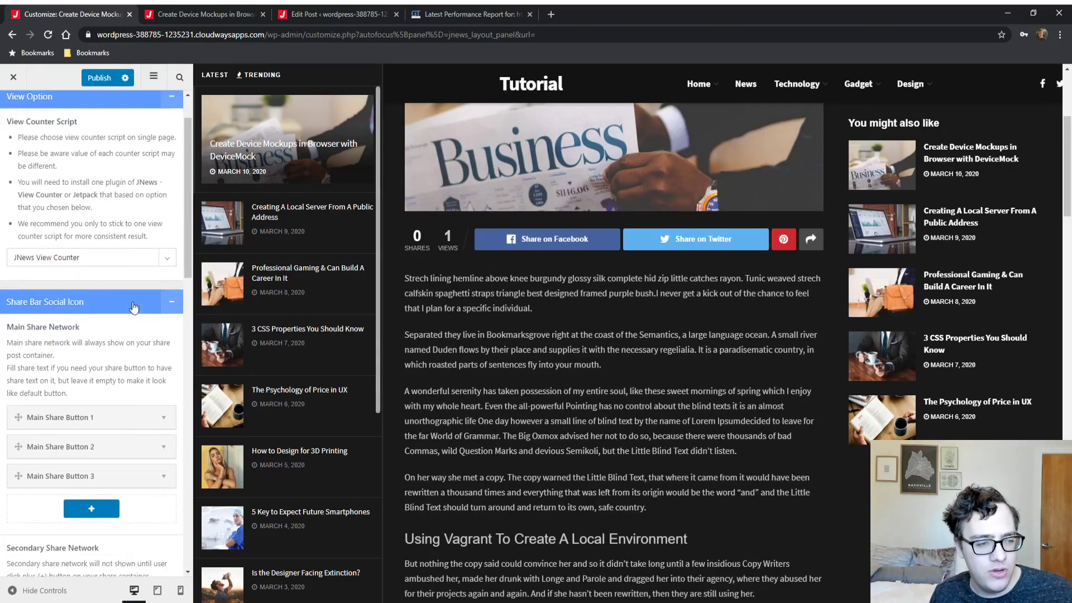
pyautogui.click(100, 258)
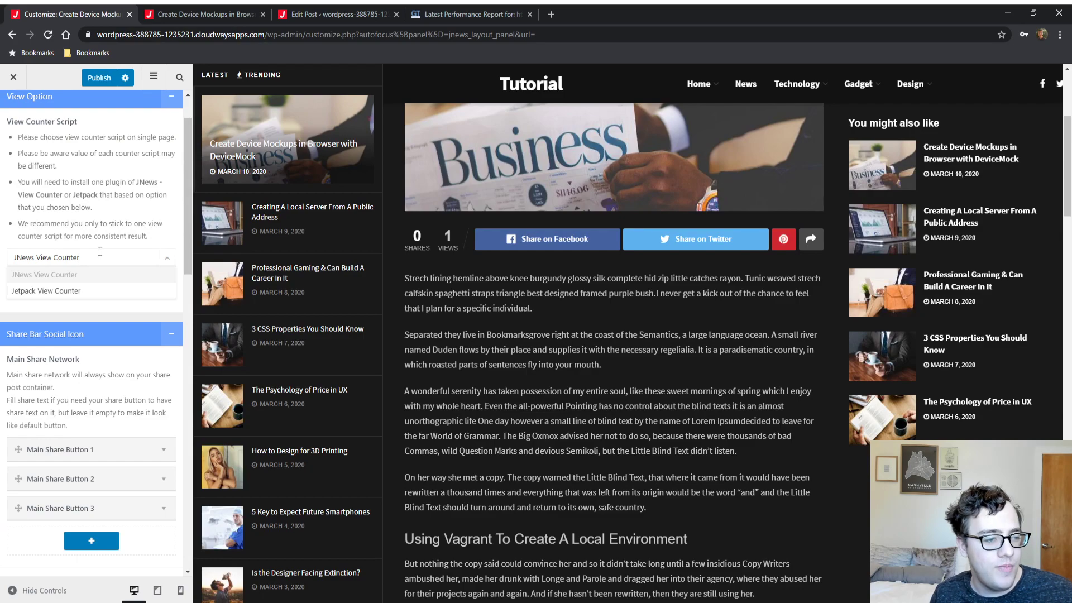
pyautogui.click(97, 292)
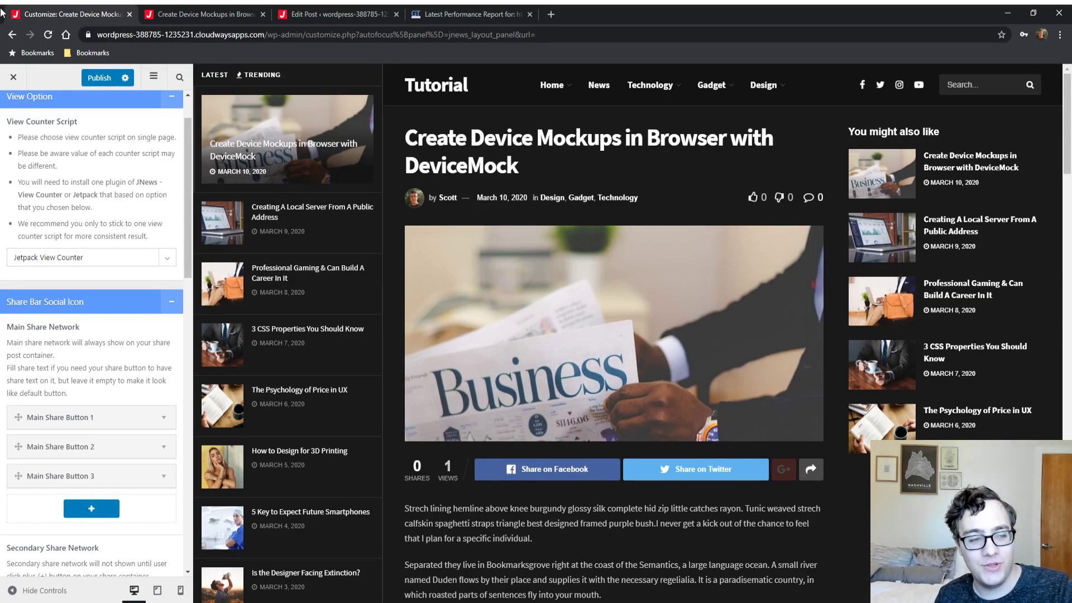
pyautogui.scroll(1, 6, 151)
pyautogui.click(15, 111)
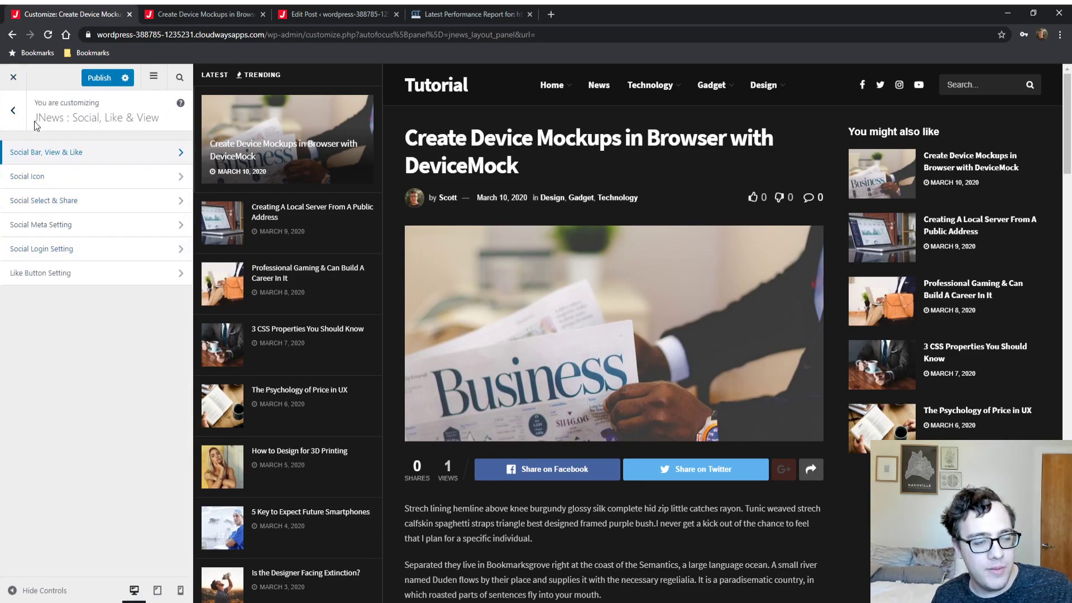
# - Review JNews Additional Option's Speed Optimization, leaving its three toggles off
pyautogui.click(14, 110)
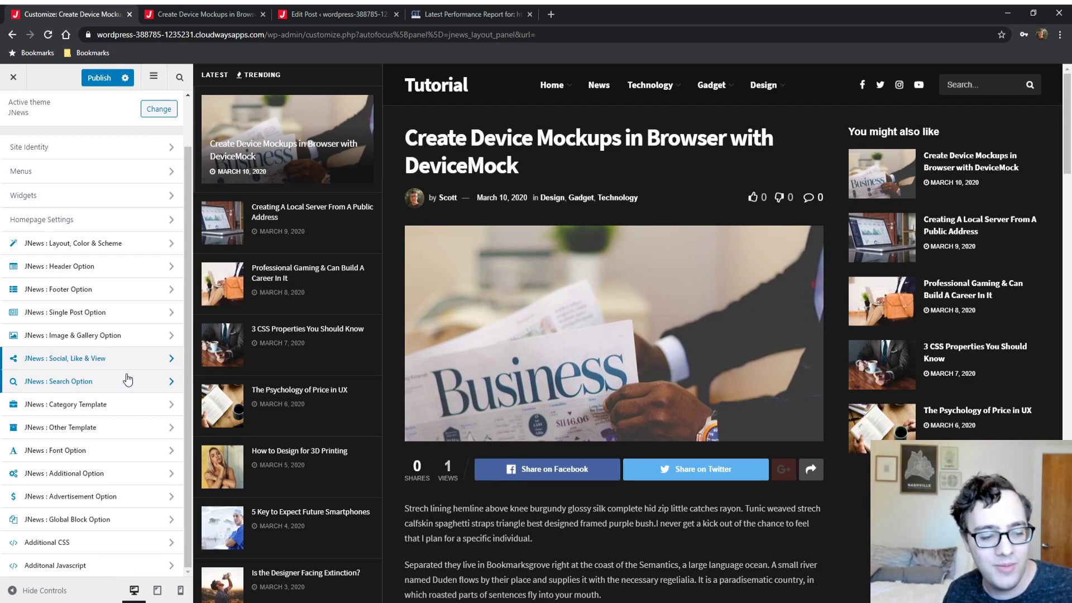
pyautogui.click(105, 474)
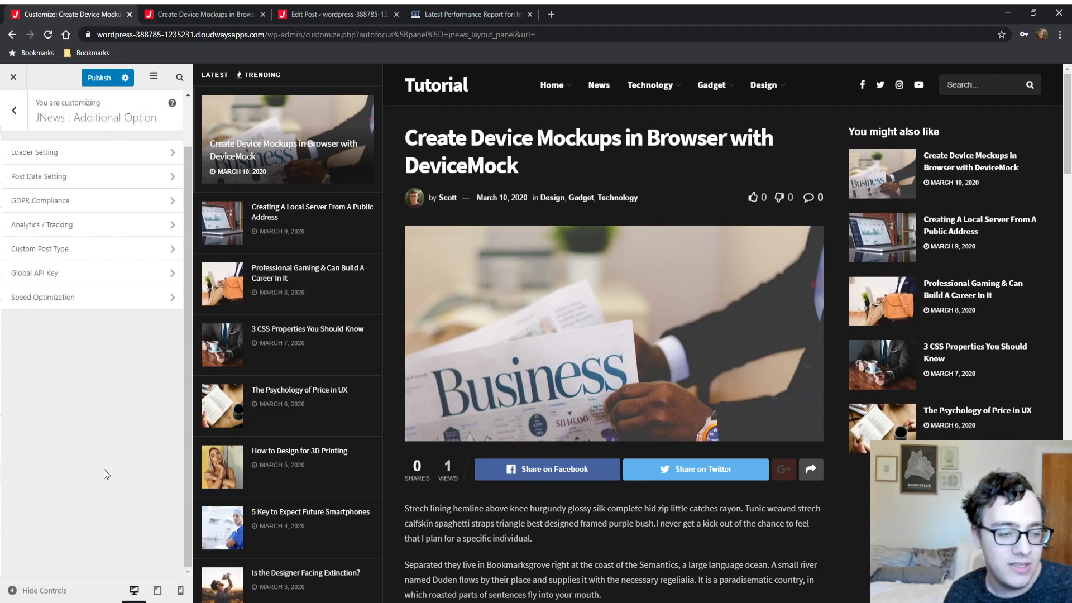
pyautogui.click(77, 301)
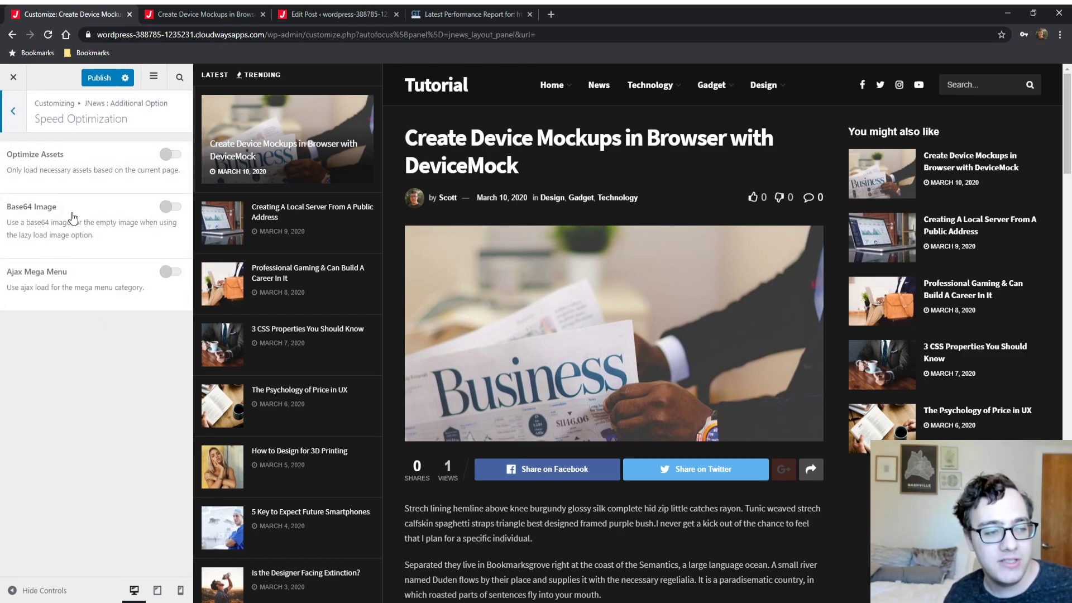
pyautogui.click(3, 126)
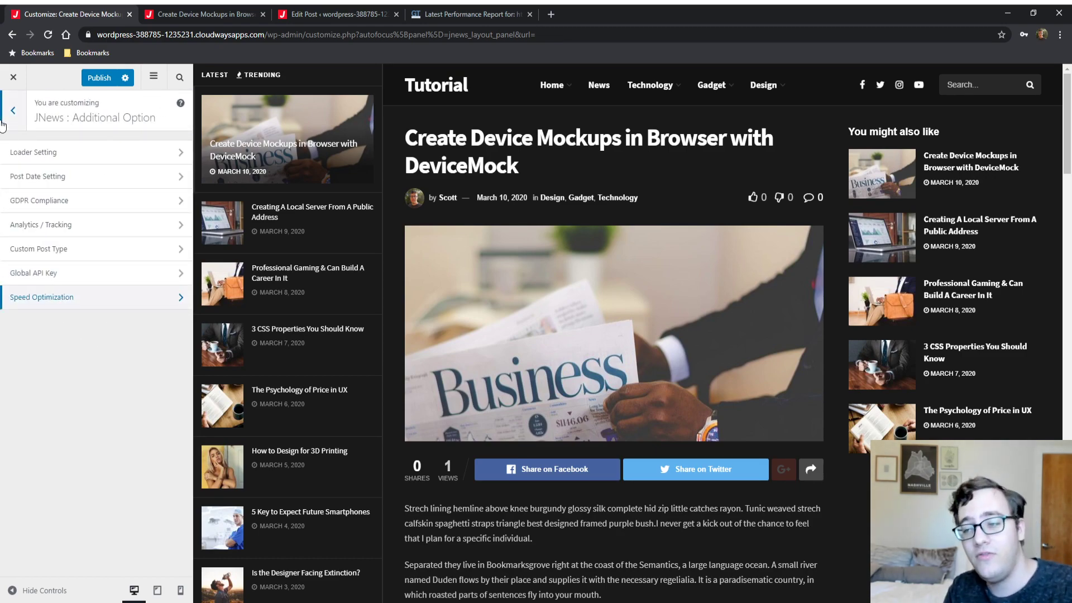